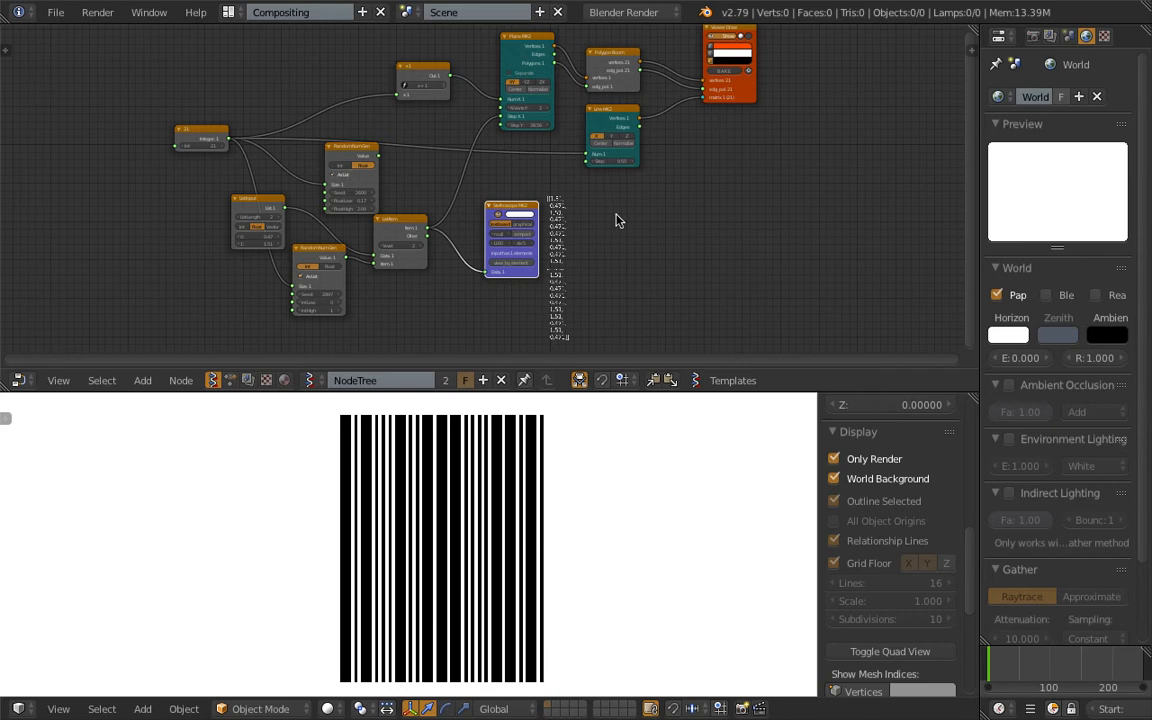
Enlarge the node editor by lowering its border with the 3D viewport.
left_click_drag(751, 391, 752, 366)
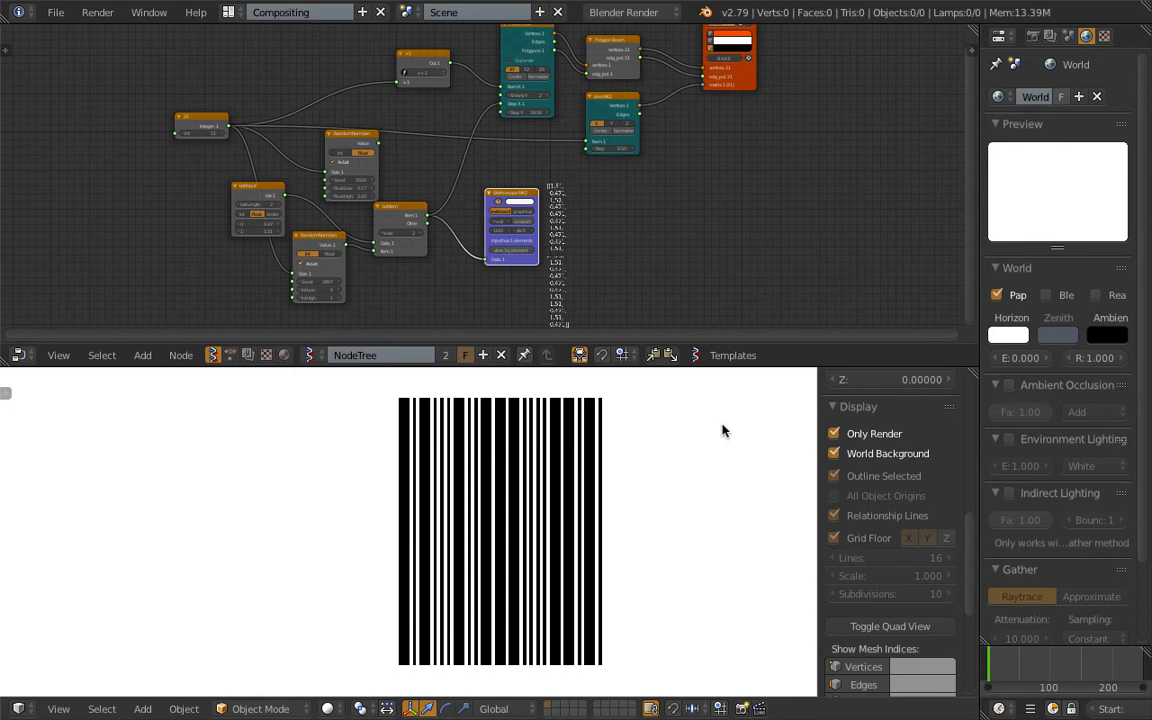
middle_click_drag(296, 221, 372, 235)
scroll(465, 315, "up", 3)
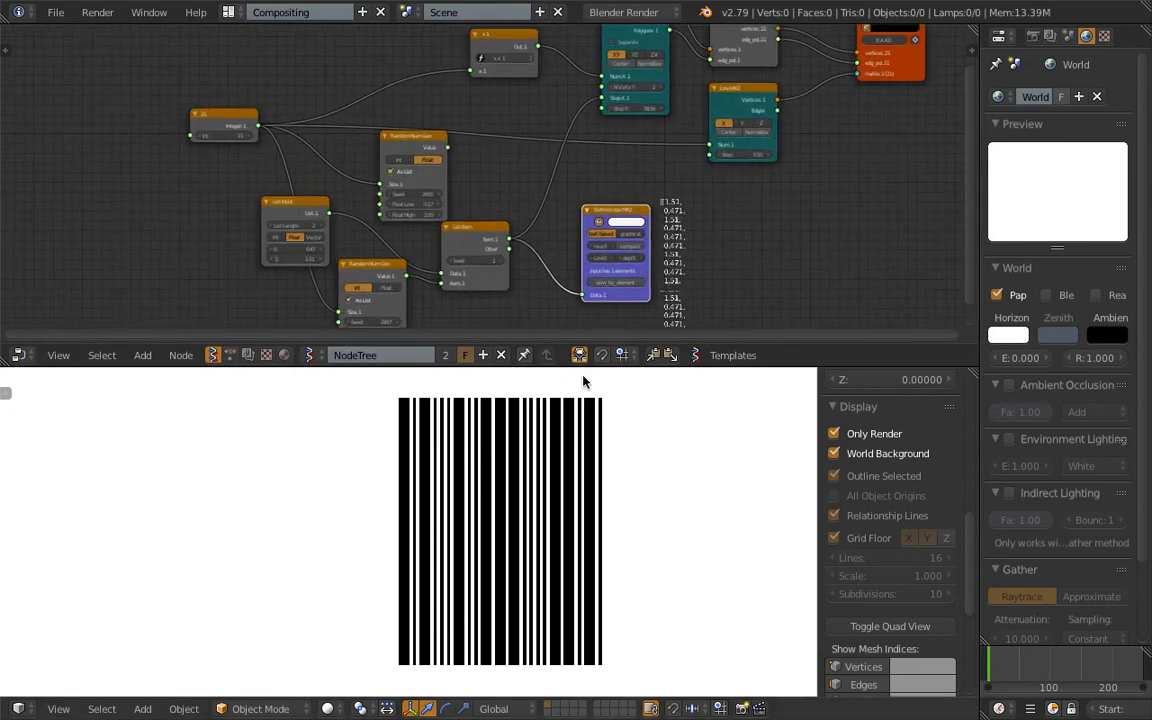
left_click_drag(584, 366, 584, 420)
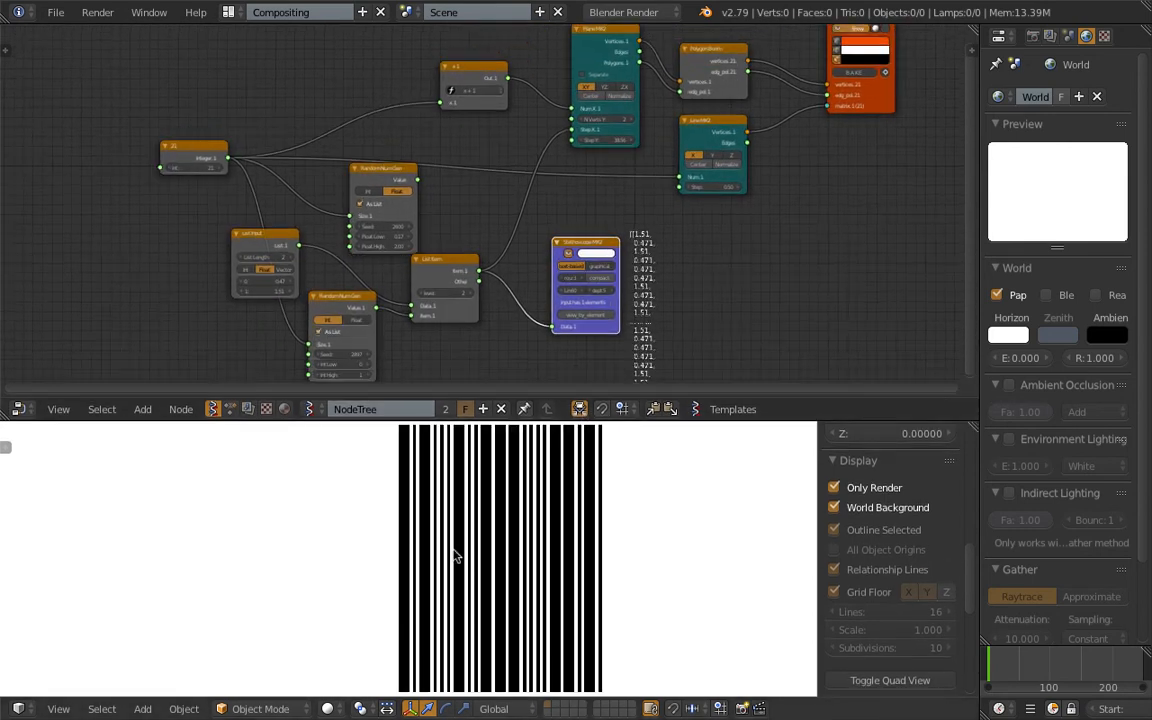
middle_click_drag(450, 532, 446, 532, "shift")
scroll(388, 344, "up", 4)
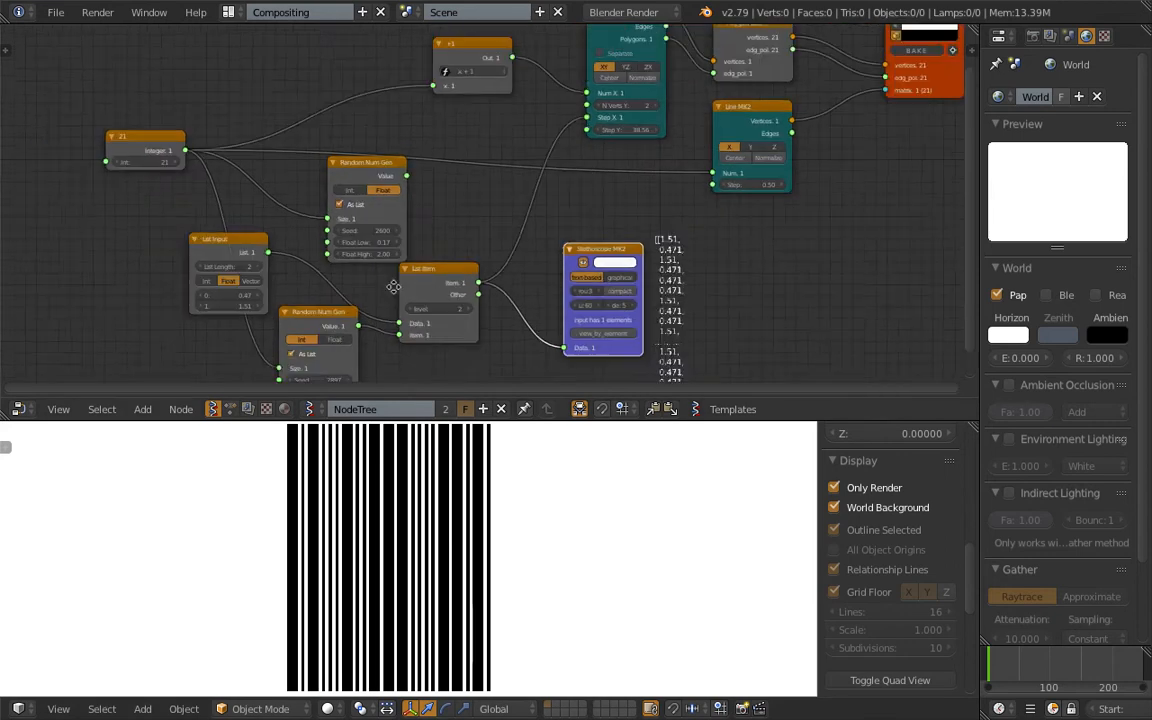
Examine the barcode node tree, from the integer node through +1, Plane MK2 and Polygon Boom to Line MK2 and Viewer Draw.
scroll(408, 300, "down", 2)
middle_click_drag(384, 289, 324, 311)
middle_click_drag(390, 179, 300, 252)
scroll(515, 145, "up", 7)
middle_click_drag(530, 145, 402, 214)
left_click_drag(502, 165, 553, 125)
left_click_drag(376, 171, 415, 139)
left_click_drag(543, 310, 598, 317)
middle_click_drag(480, 335, 588, 240)
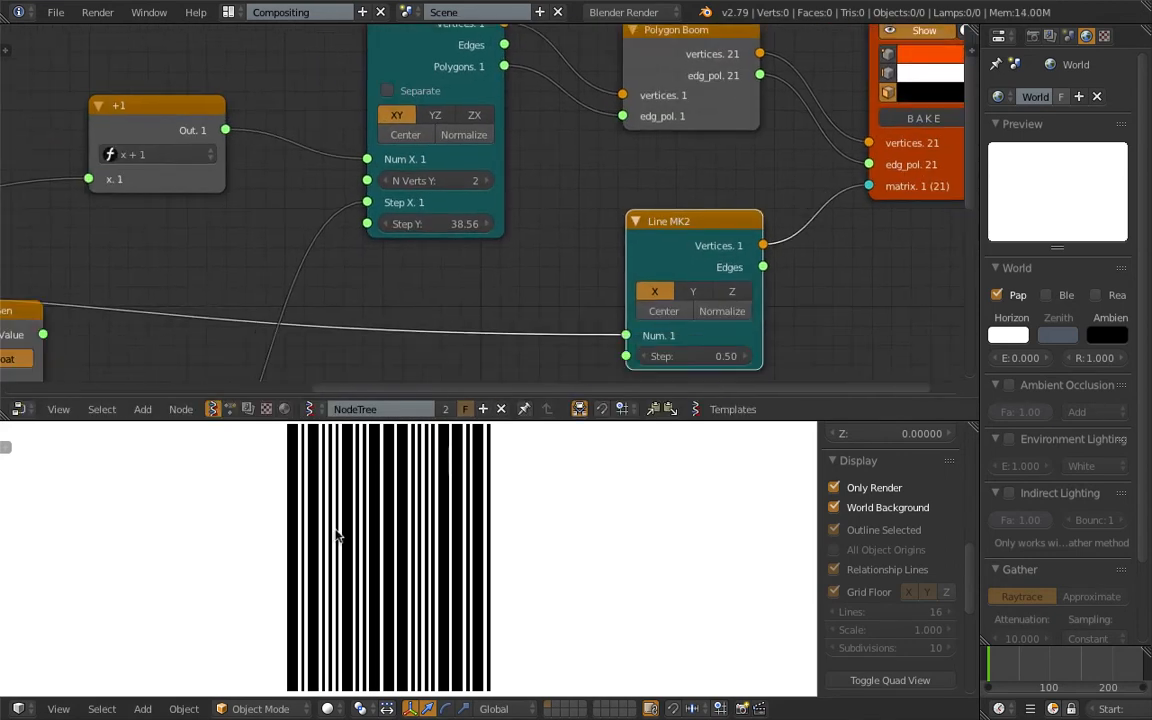
middle_click_drag(208, 154, 505, 125)
scroll(306, 246, "down", 2)
middle_click_drag(306, 246, 499, 179)
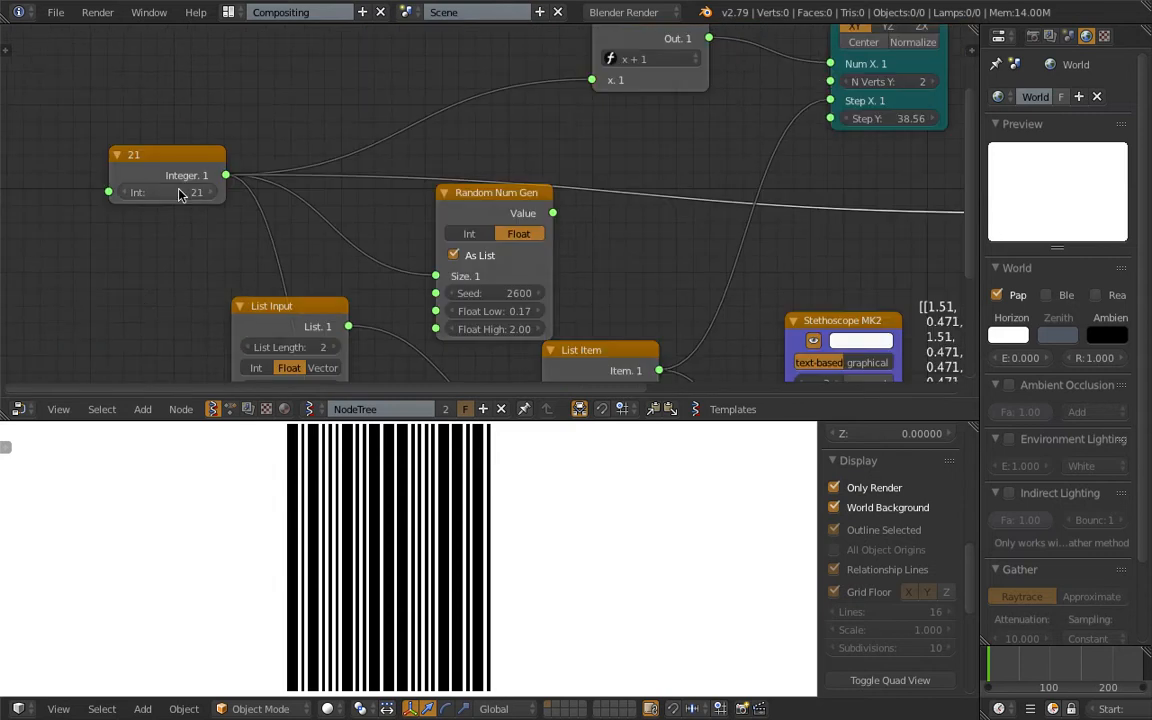
Try bar counts of 100 and 250 in the integer node that feeds the barcode.
key("Return")
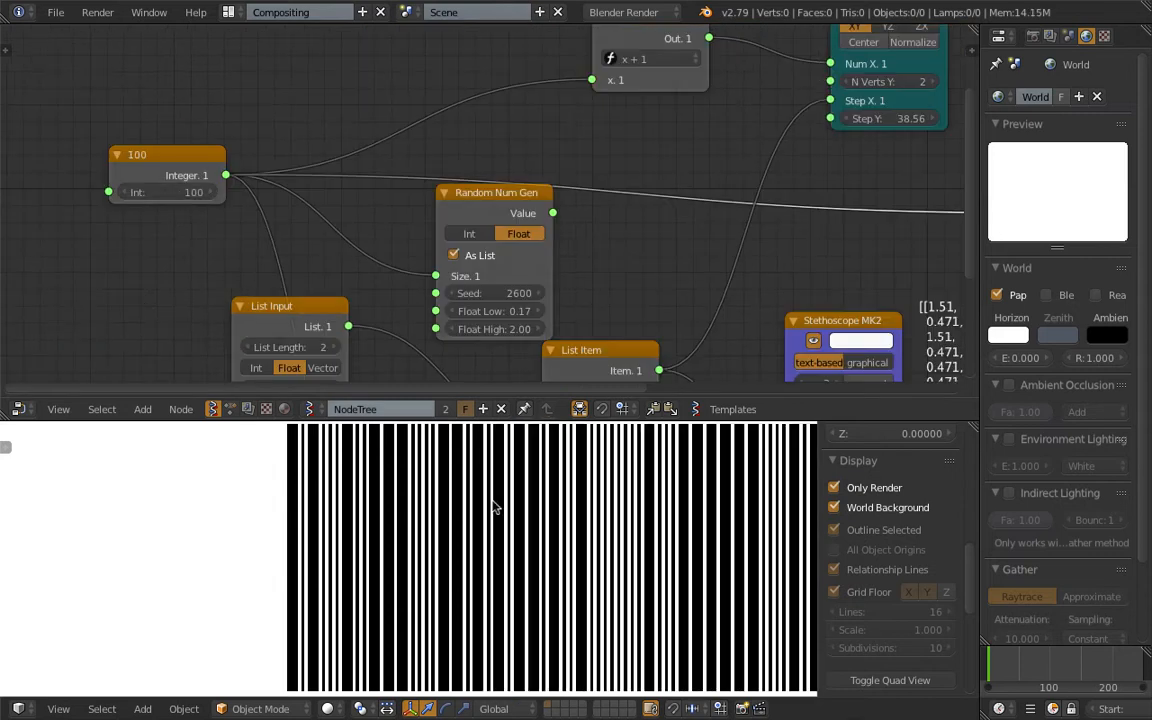
left_click(173, 191)
type("250")
key("Return")
Inspect the barcode's bars at an angle in the viewport and return to the straight top view.
scroll(497, 467, "up", 5)
middle_click_drag(486, 485, 187, 678)
middle_click_drag(82, 711, 230, 624)
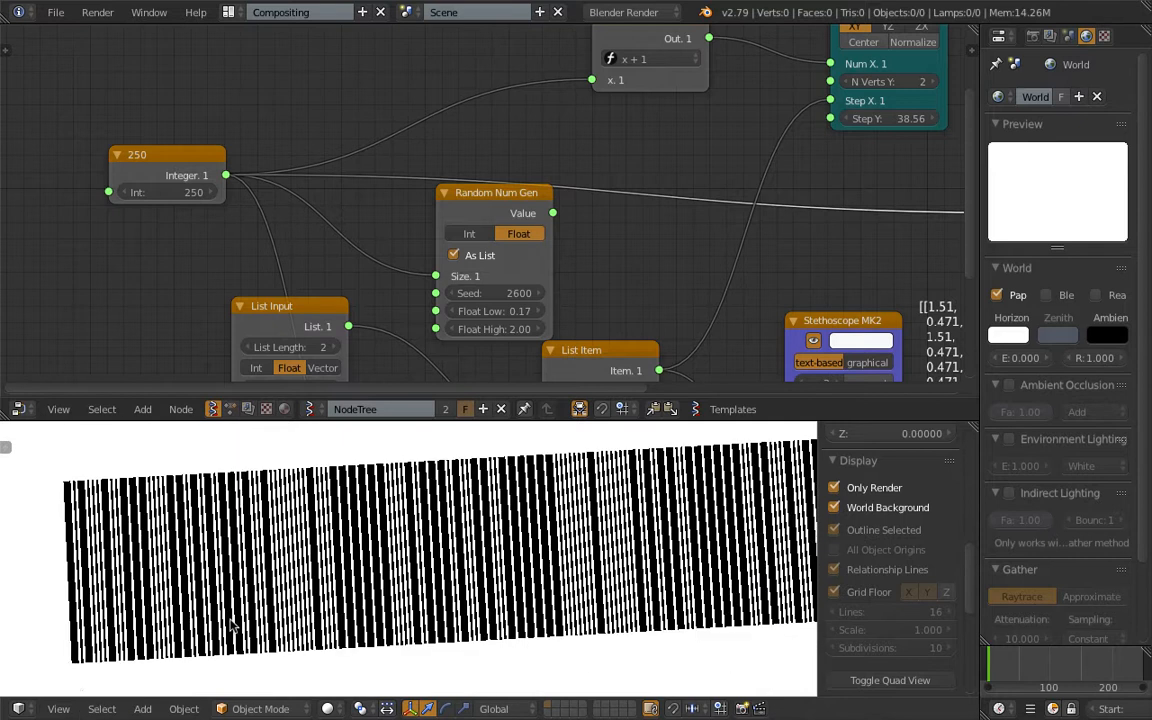
left_click(58, 709)
left_click(77, 625)
scroll(342, 571, "down", 2)
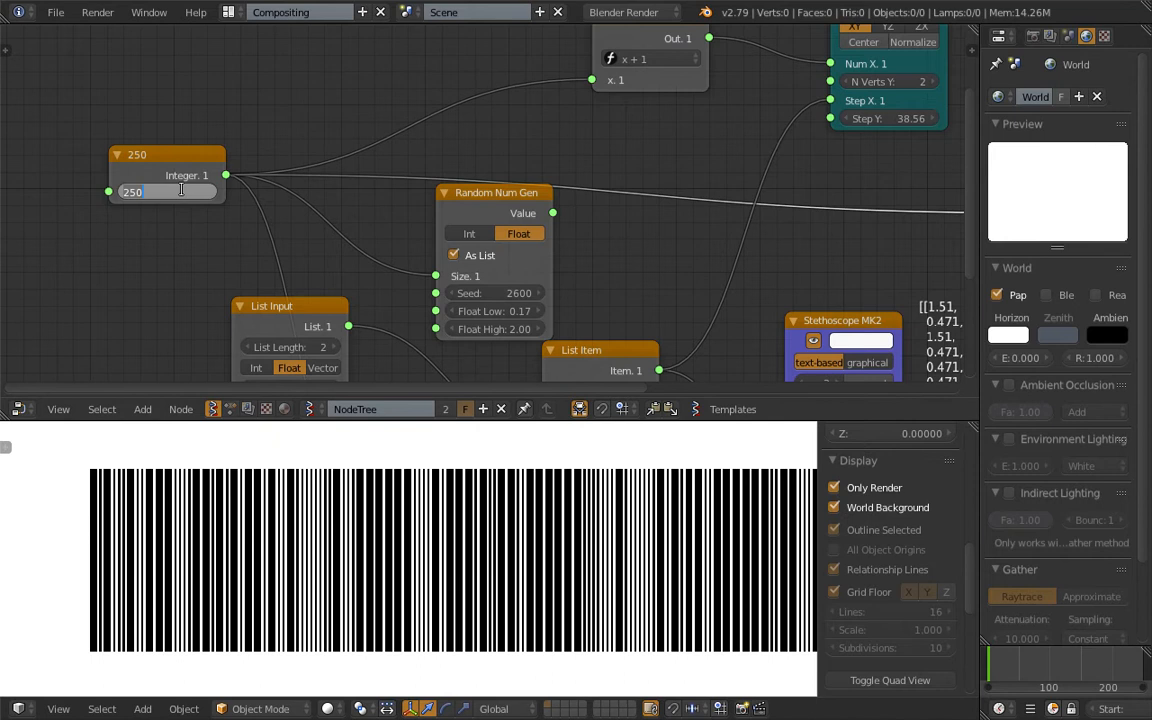
Set the integer node's value to 10 to reduce the number of bars.
type("10")
key("Return")
middle_click_drag(211, 522, 473, 482)
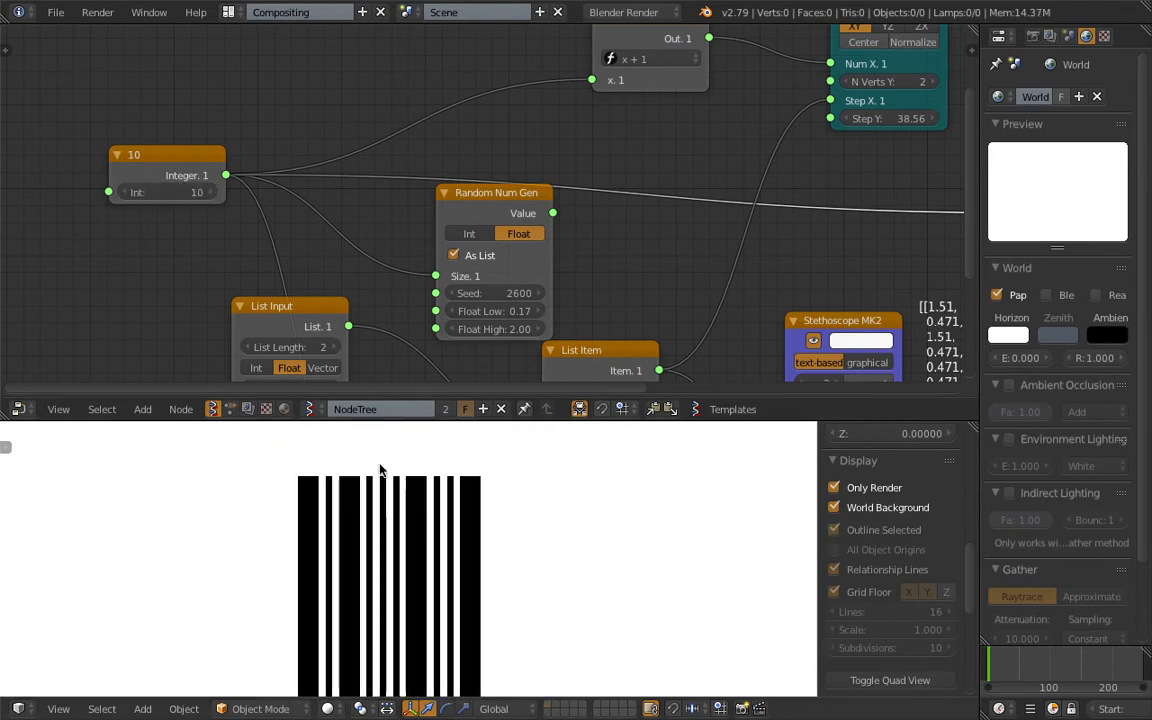
Try 3 and 4 for N Verts Y on the Plane MK2 node and put it back to 2.
scroll(471, 249, "down", 5)
middle_click_drag(435, 245, 337, 244)
middle_click_drag(622, 125, 399, 248)
scroll(399, 248, "up", 8)
mouse_move(470, 129)
left_mouse_down()
mouse_move(443, 107)
mouse_move(471, 104)
left_mouse_up()
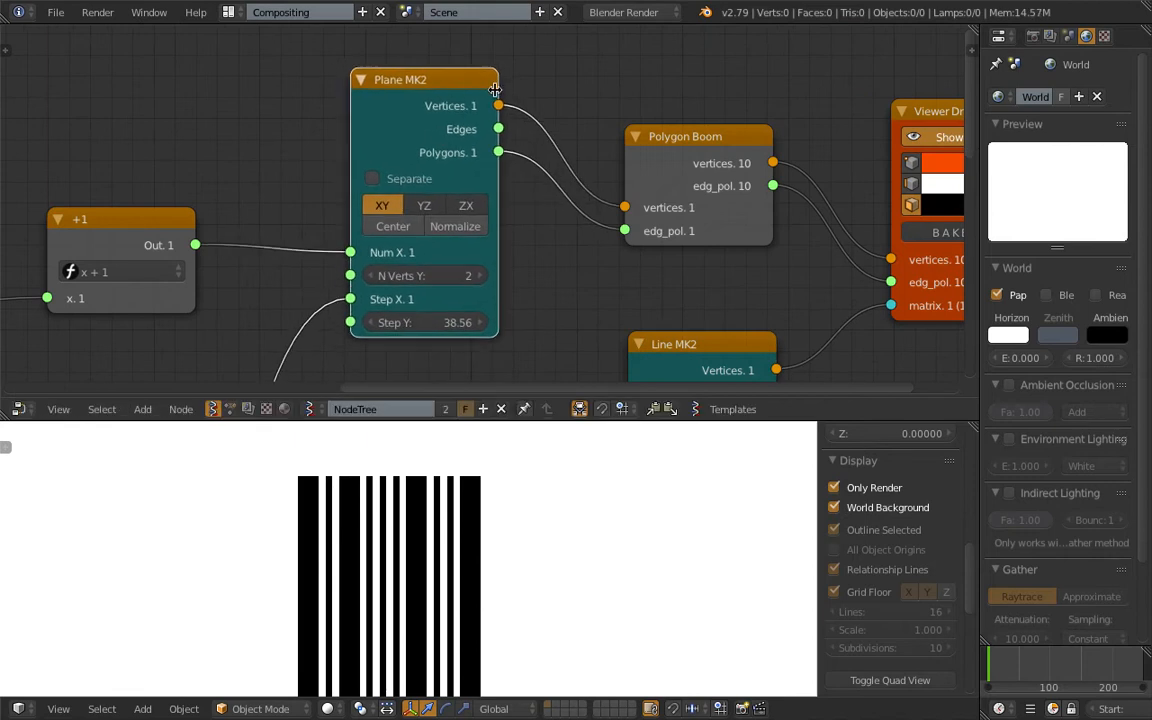
scroll(411, 240, "down", 3)
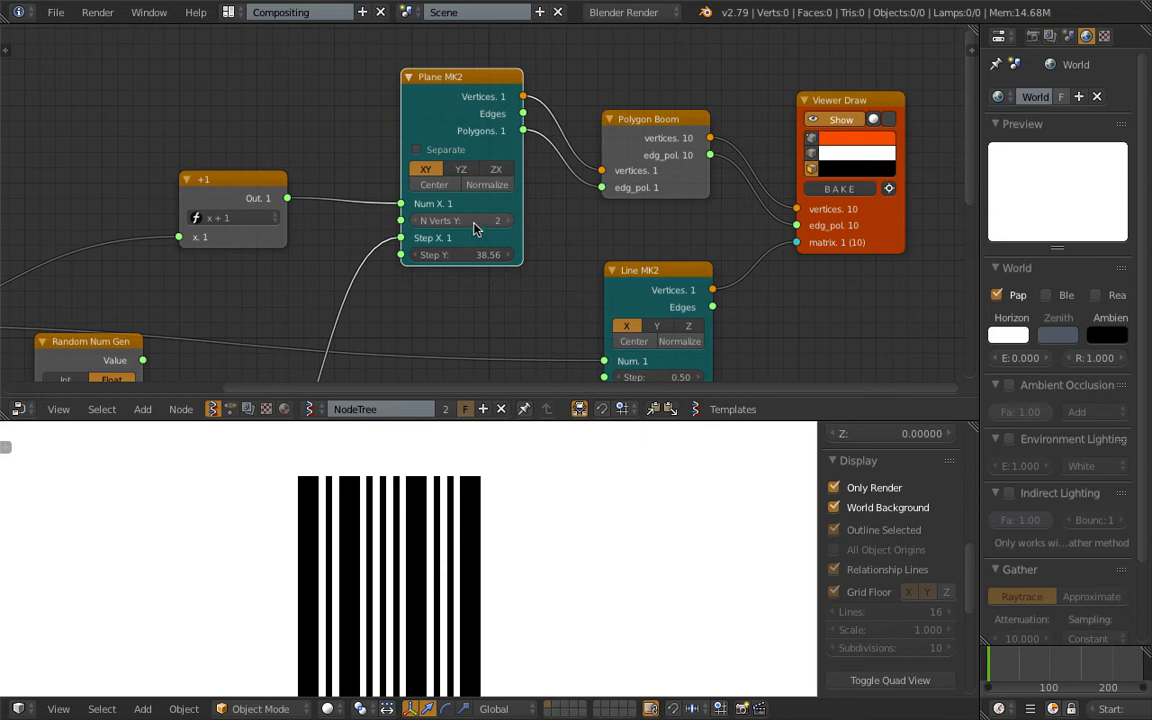
left_click(504, 223)
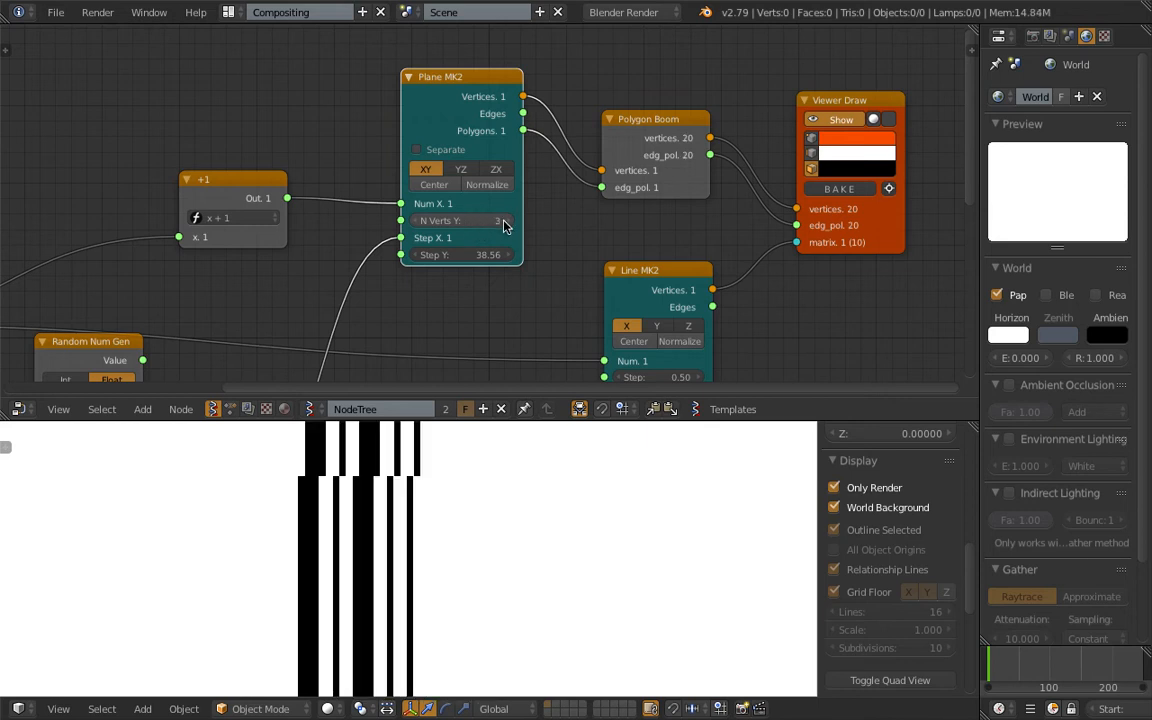
scroll(462, 430, "down", 5)
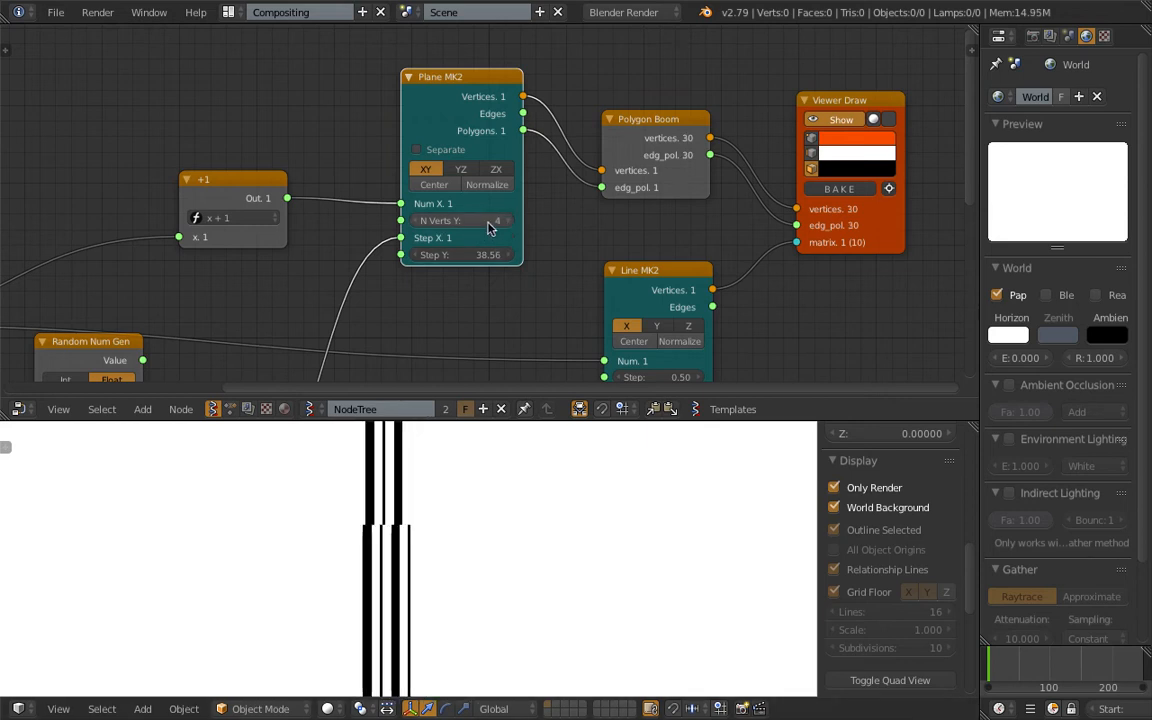
left_click(418, 221)
scroll(475, 226, "up", 3)
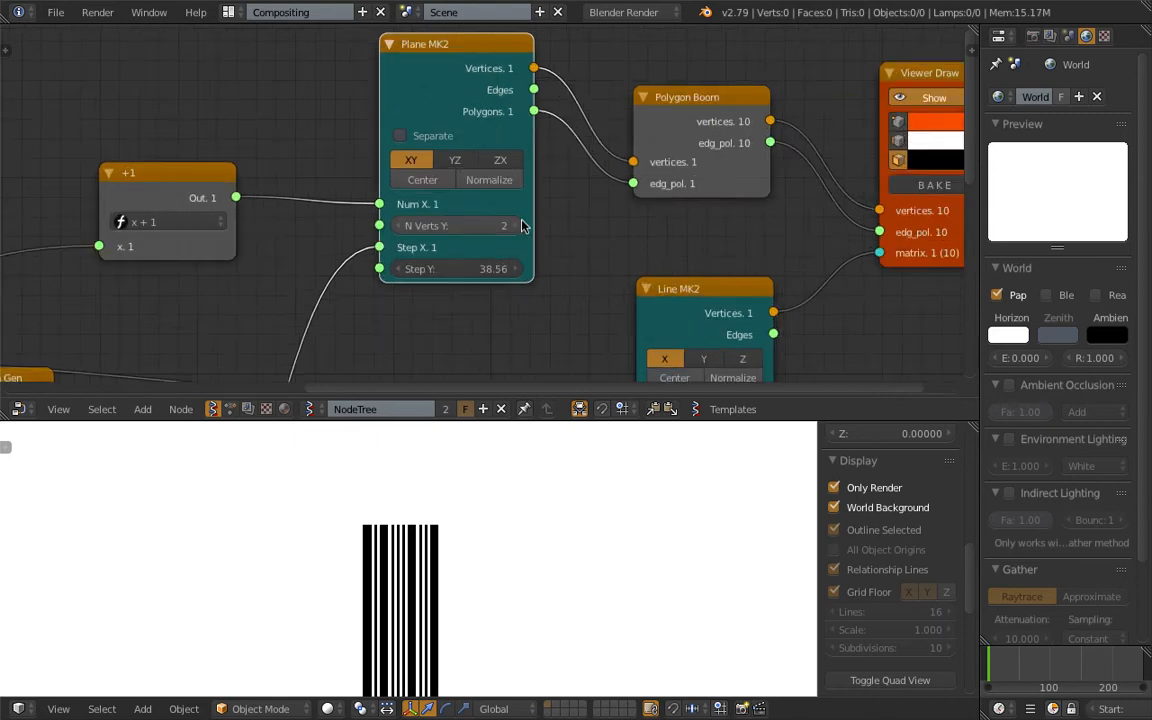
scroll(483, 236, "down", 3)
Move the integer node and the +1 formula node farther away from the Plane MK2 node.
middle_click_drag(466, 206, 802, 138)
left_click_drag(597, 136, 542, 115)
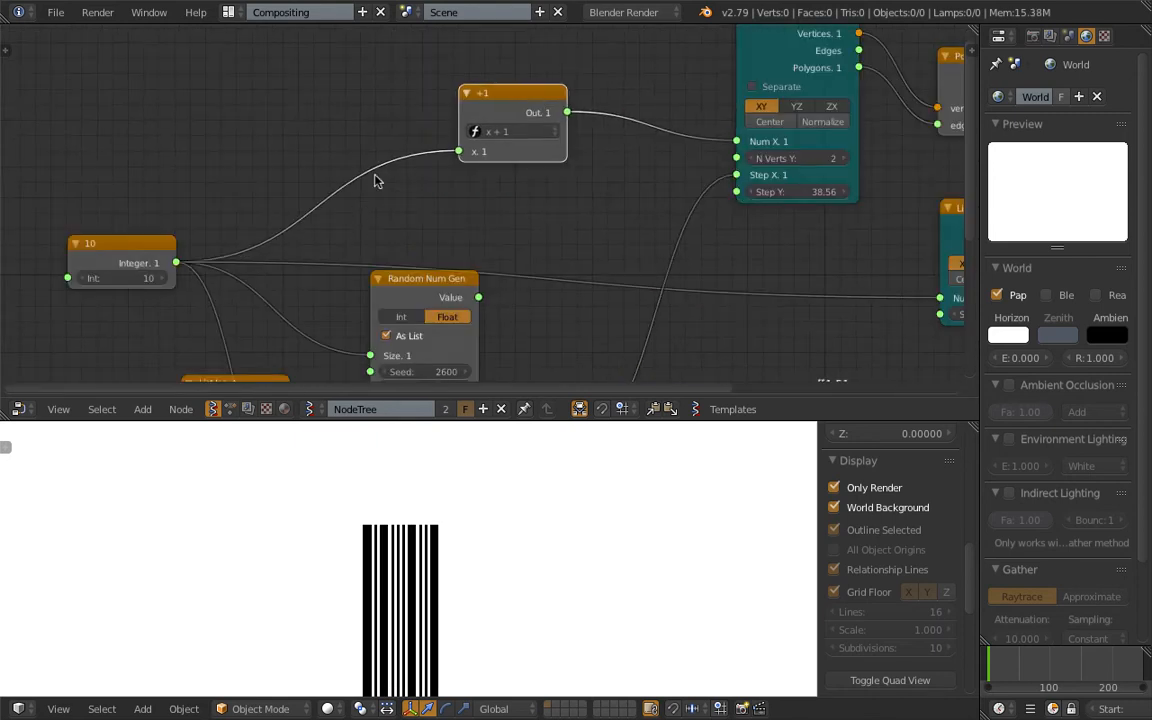
left_click_drag(137, 252, 114, 252)
left_click_drag(509, 93, 469, 92)
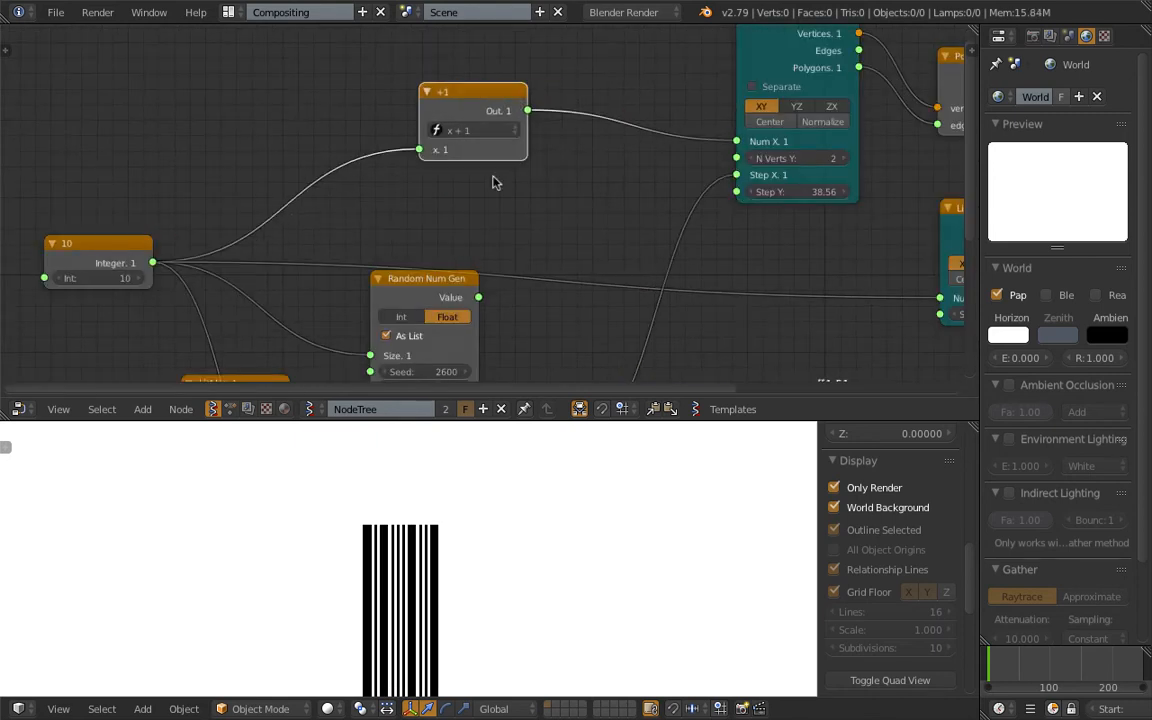
middle_click_drag(688, 139, 600, 169)
Turn on vertex and edge display in the Viewer Draw node and set the edge colour to blue.
scroll(522, 451, "up", 6)
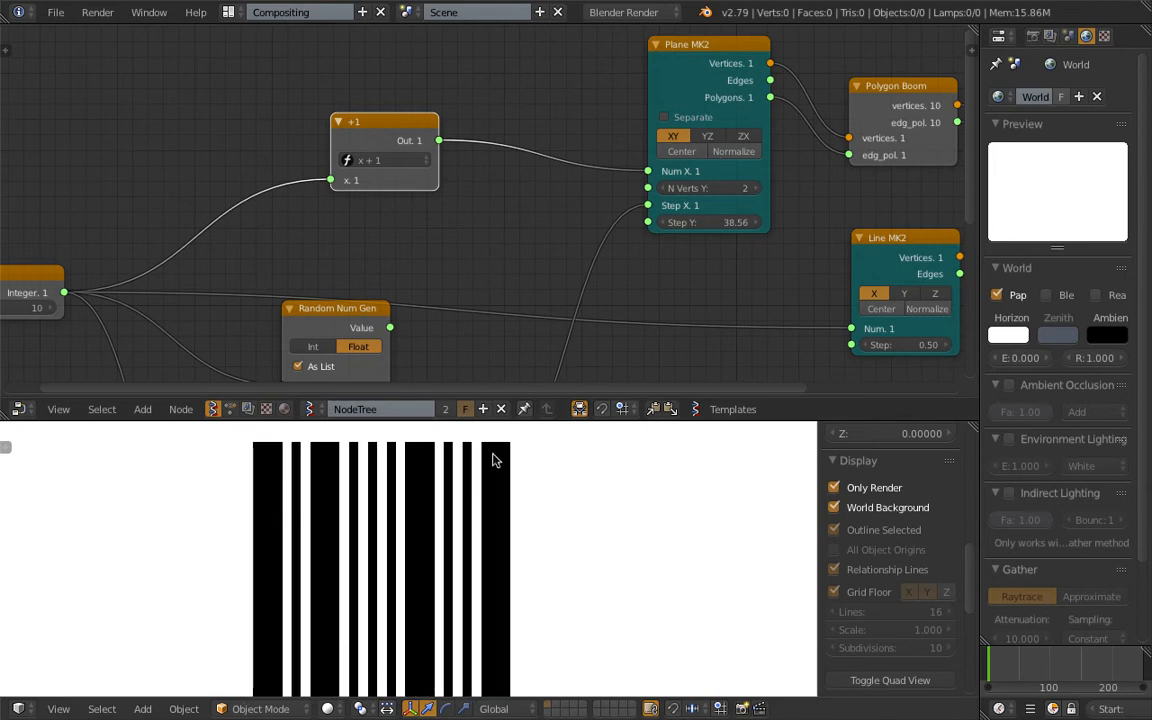
scroll(508, 378, "down", 3)
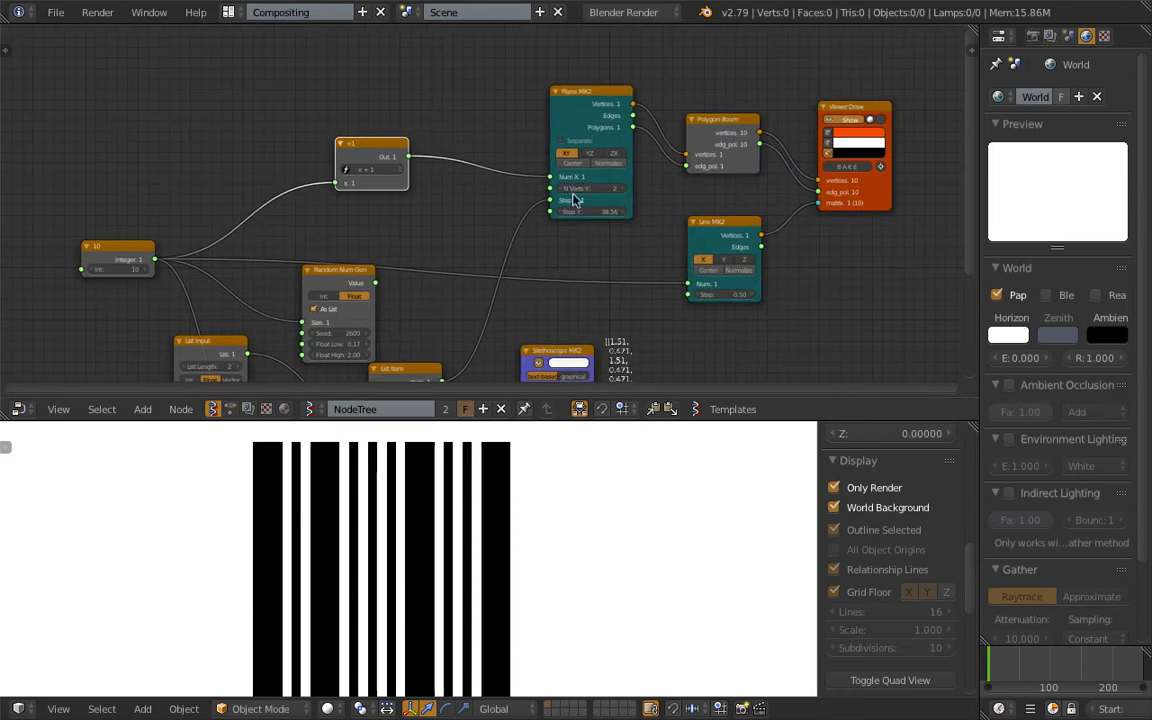
scroll(575, 281, "up", 2)
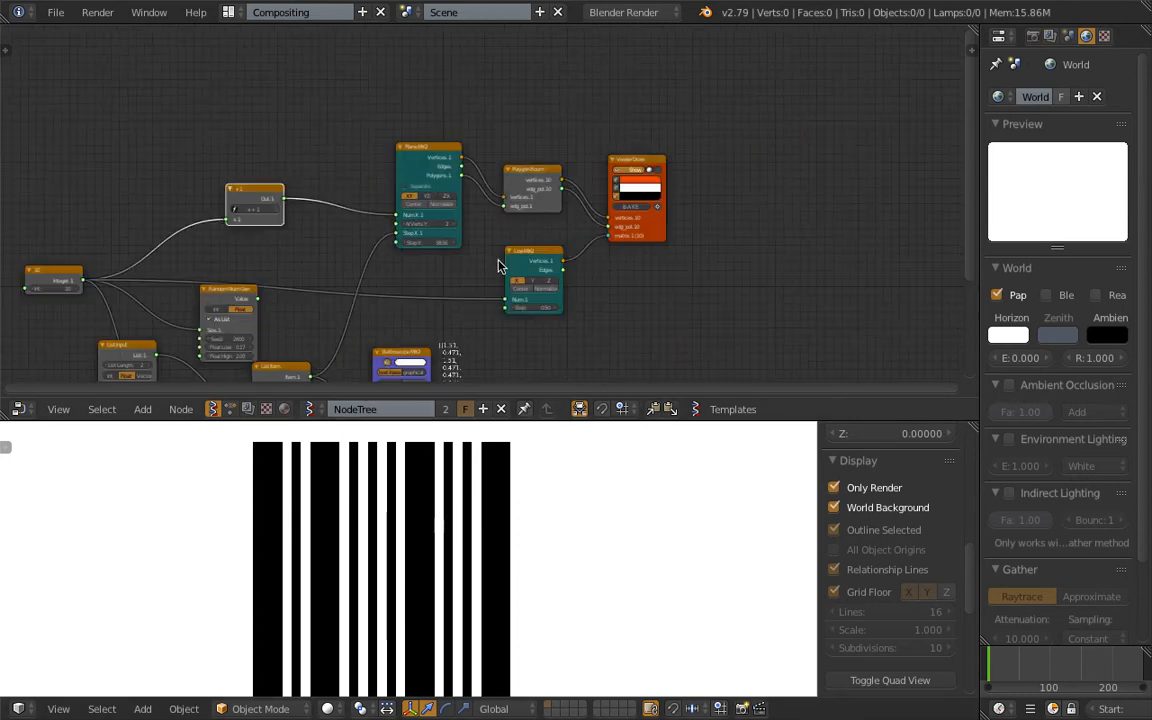
scroll(568, 481, "down", 4)
scroll(570, 480, "up", 3)
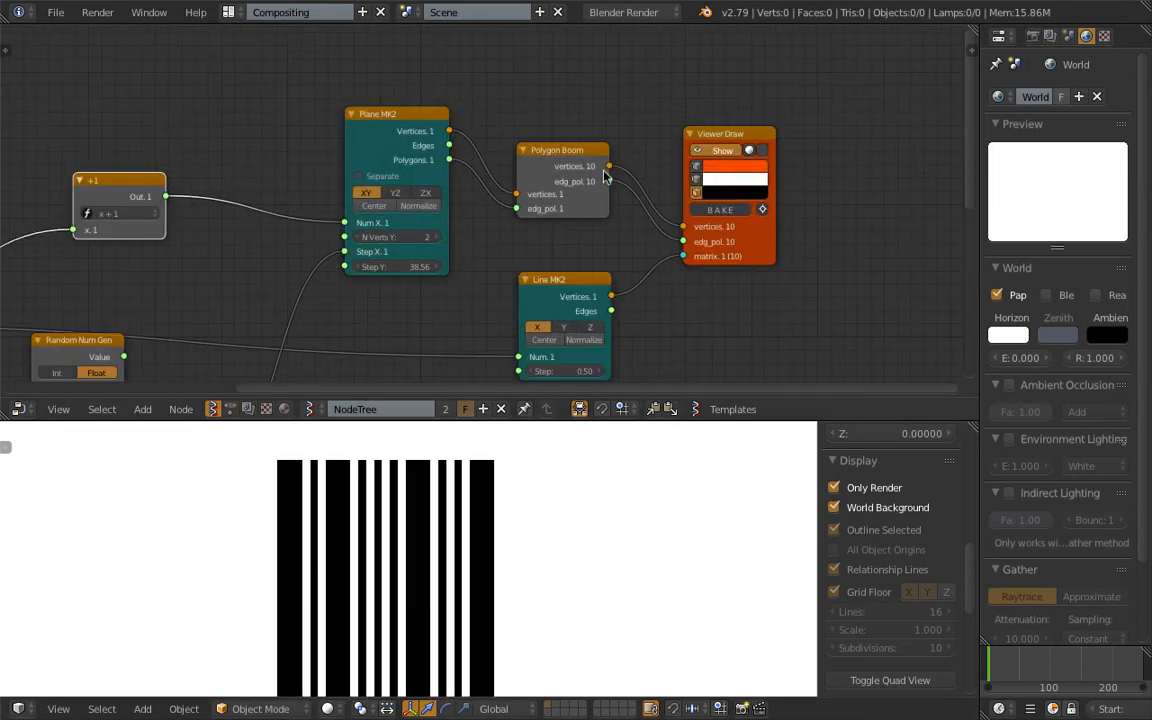
left_click_drag(698, 168, 698, 181)
scroll(447, 476, "up", 2)
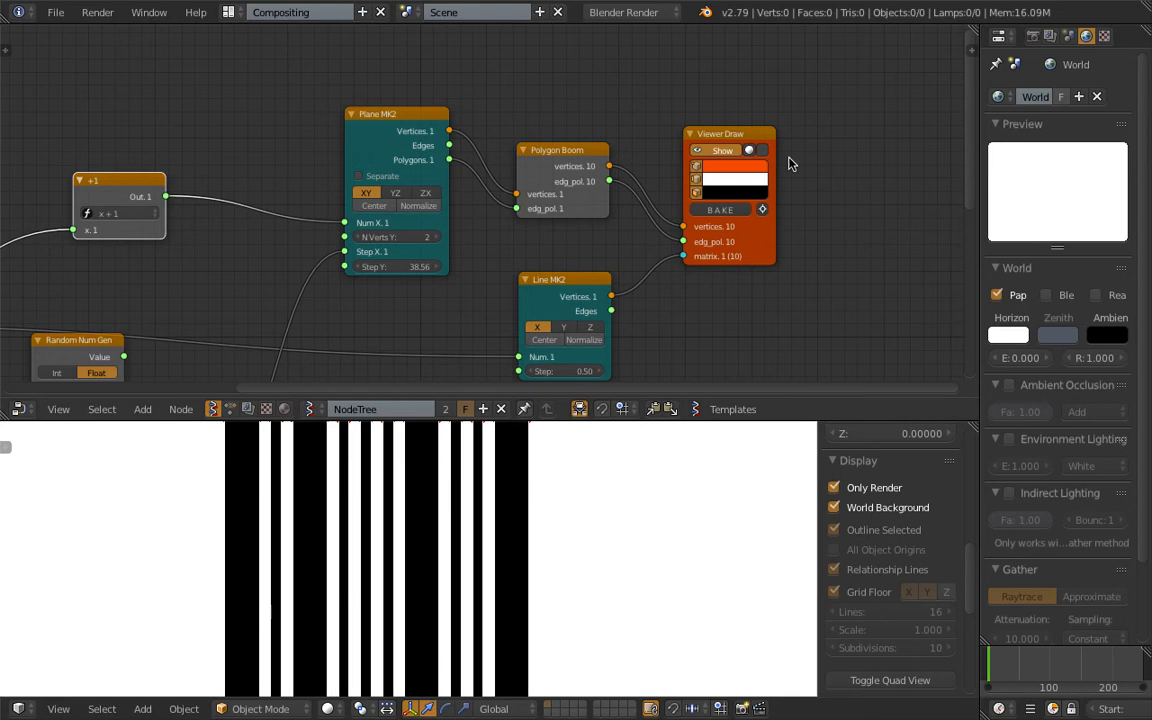
left_click(741, 184)
left_click_drag(761, 248, 802, 215)
scroll(542, 535, "down", 2)
scroll(310, 490, "up", 1)
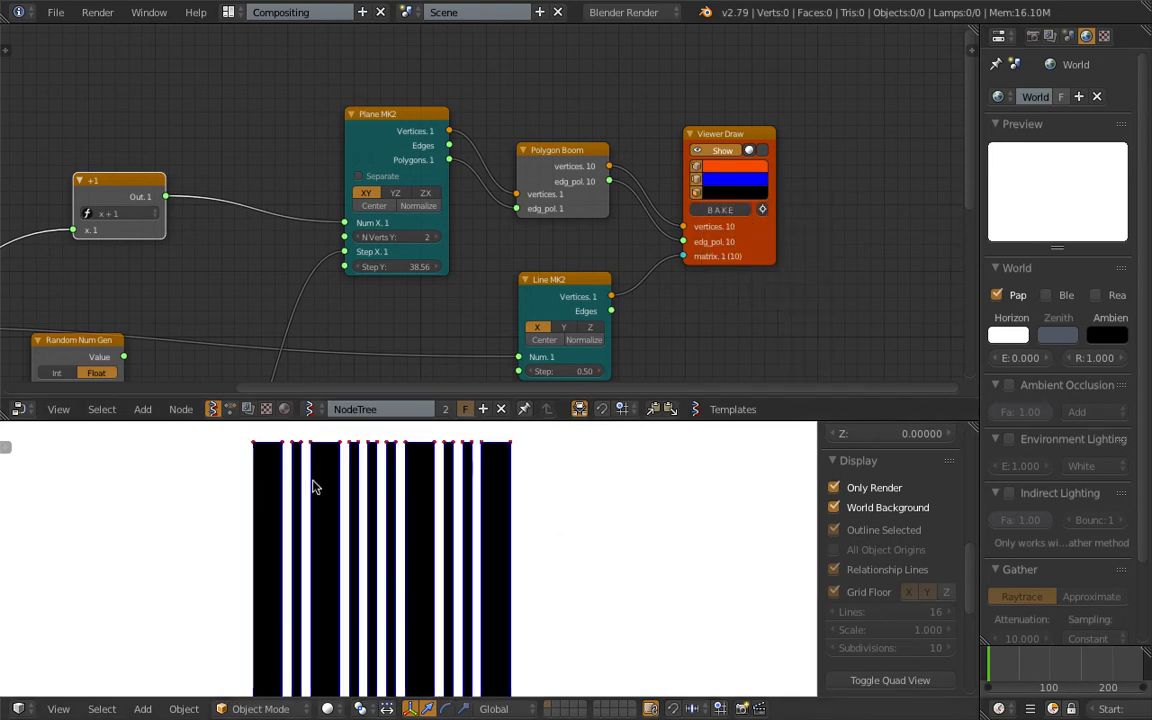
Turn off vertex and edge display in the Viewer Draw node after checking the bar outlines.
scroll(281, 490, "up", 1)
middle_click_drag(301, 480, 307, 527, "shift")
scroll(232, 465, "up", 1)
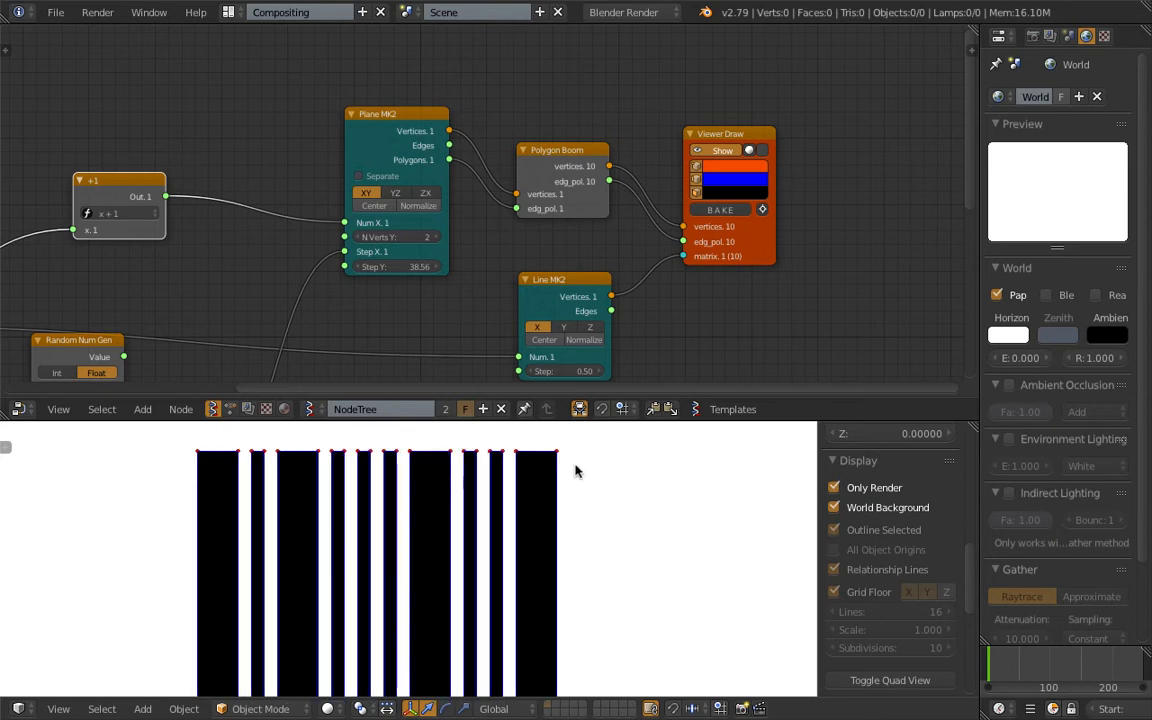
scroll(503, 468, "down", 3)
middle_click_drag(511, 533, 491, 449, "shift")
scroll(491, 450, "down", 1)
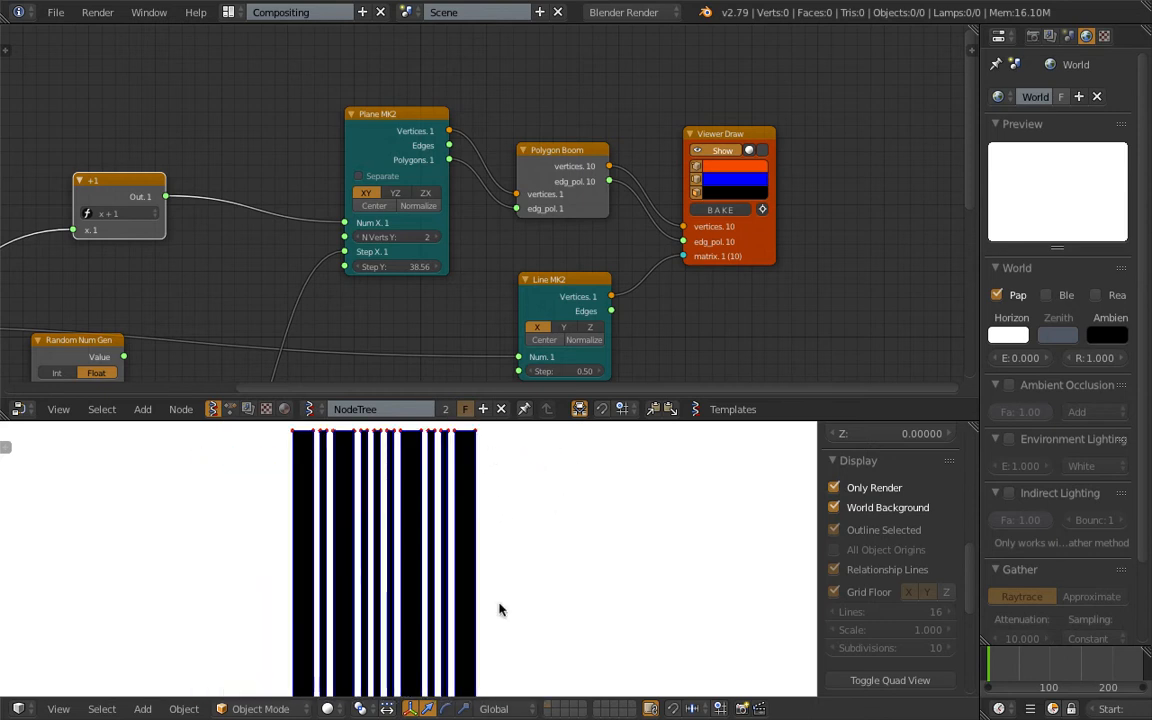
scroll(718, 172, "up", 1)
left_click_drag(713, 163, 713, 178)
scroll(589, 458, "up", 3)
scroll(527, 232, "down", 1)
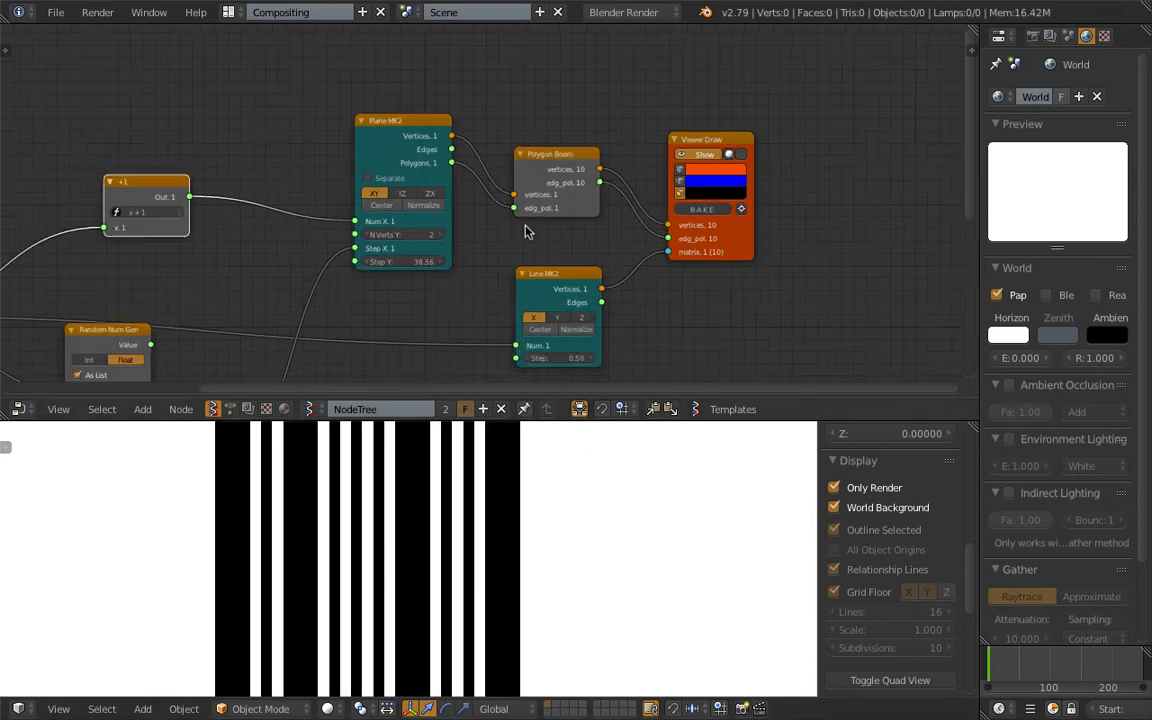
Examine the Polygon Boom node and the links between the integer, +1, Random Num Gen and Plane MK2 nodes.
left_click(552, 167)
scroll(554, 160, "up", 6)
middle_click_drag(553, 162, 542, 257)
left_click_drag(331, 191, 326, 178)
scroll(363, 284, "down", 1)
scroll(365, 288, "down", 1)
middle_click_drag(365, 288, 474, 204)
scroll(408, 288, "down", 2)
middle_click_drag(405, 291, 512, 190)
middle_click_drag(426, 274, 480, 201)
left_click_drag(420, 285, 438, 275)
left_click_drag(318, 167, 304, 179)
middle_click_drag(318, 170, 319, 227)
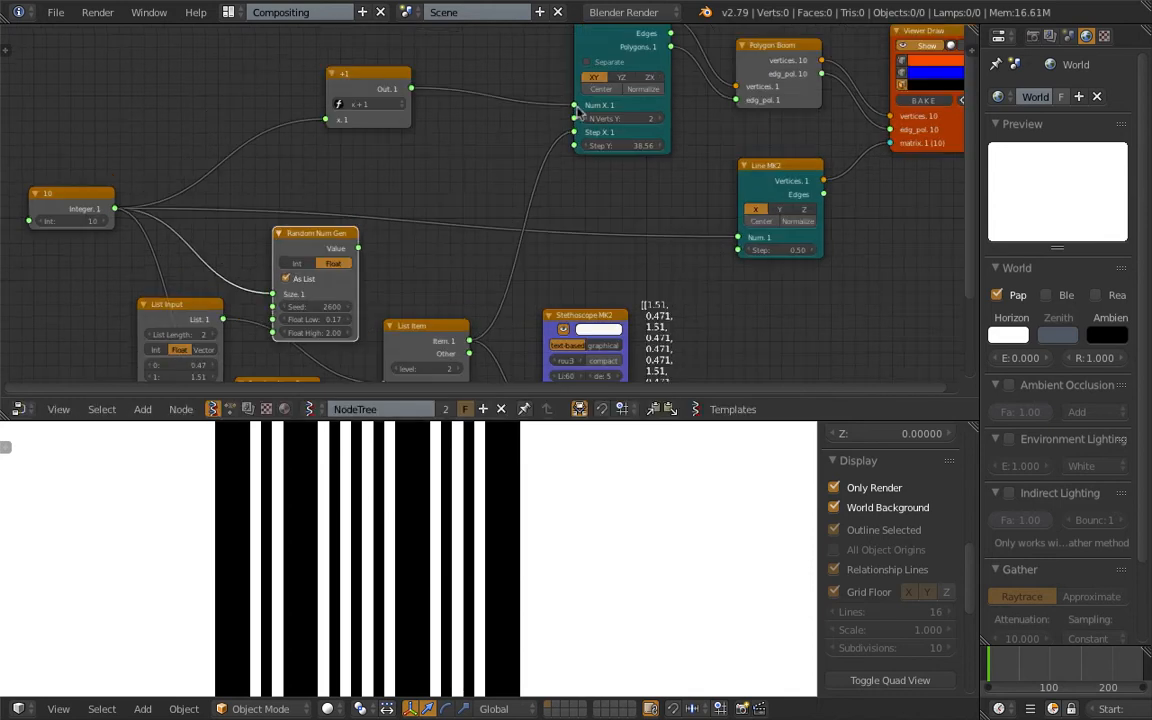
scroll(437, 604, "down", 3)
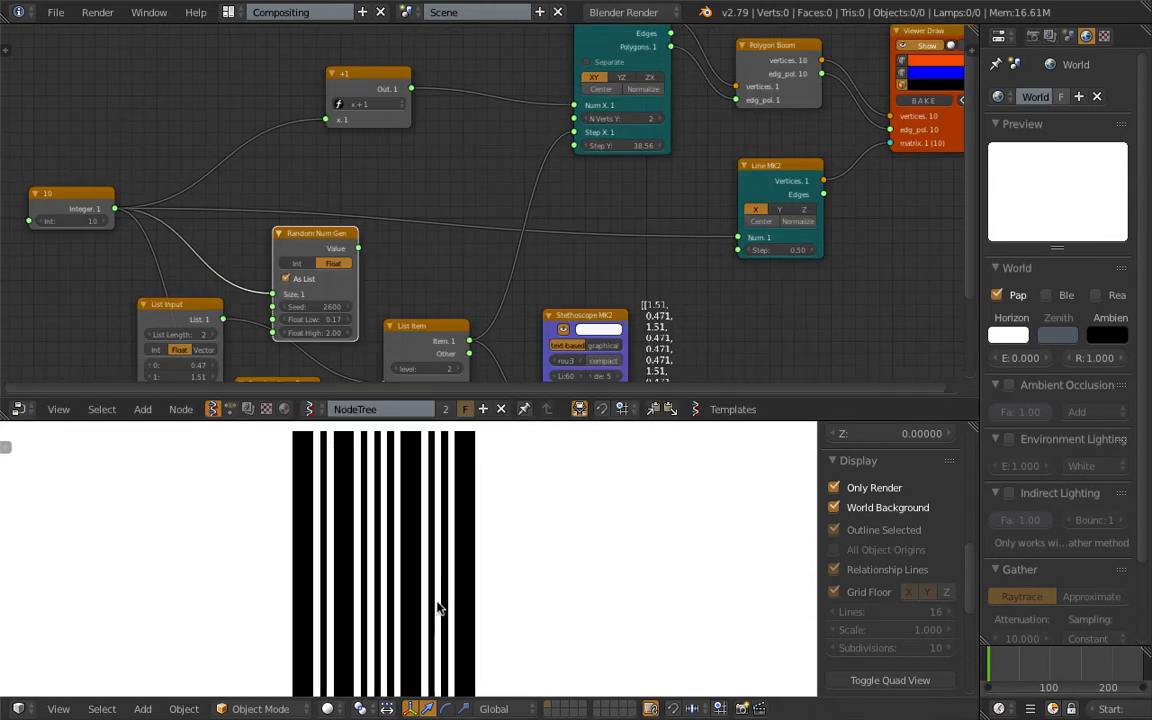
middle_click_drag(437, 604, 417, 606, "shift")
Connect the float Random Num Gen's Value to Step X of Plane MK2, with Seed 2625 and Float Low 0.59.
left_click_drag(328, 235, 574, 133)
scroll(458, 221, "up", 2)
left_click_drag(458, 225, 469, 226)
left_click_drag(443, 212, 468, 212)
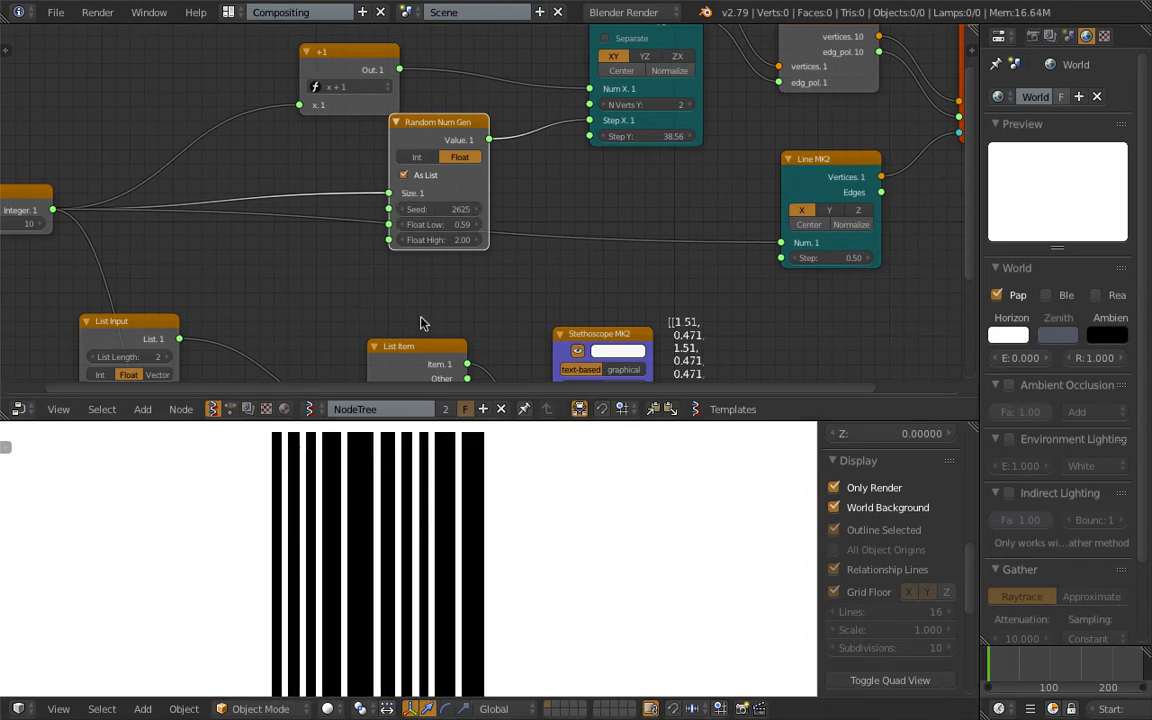
Connect the float Random Num Gen's Value output to the Stethoscope MK2 node's Data input.
scroll(438, 230, "up", 3)
left_click_drag(460, 118, 453, 143)
scroll(484, 220, "down", 1)
scroll(486, 222, "down", 3)
middle_click_drag(555, 318, 502, 218)
left_click_drag(522, 226, 530, 199)
left_click_drag(433, 61, 503, 316)
scroll(600, 220, "up", 2)
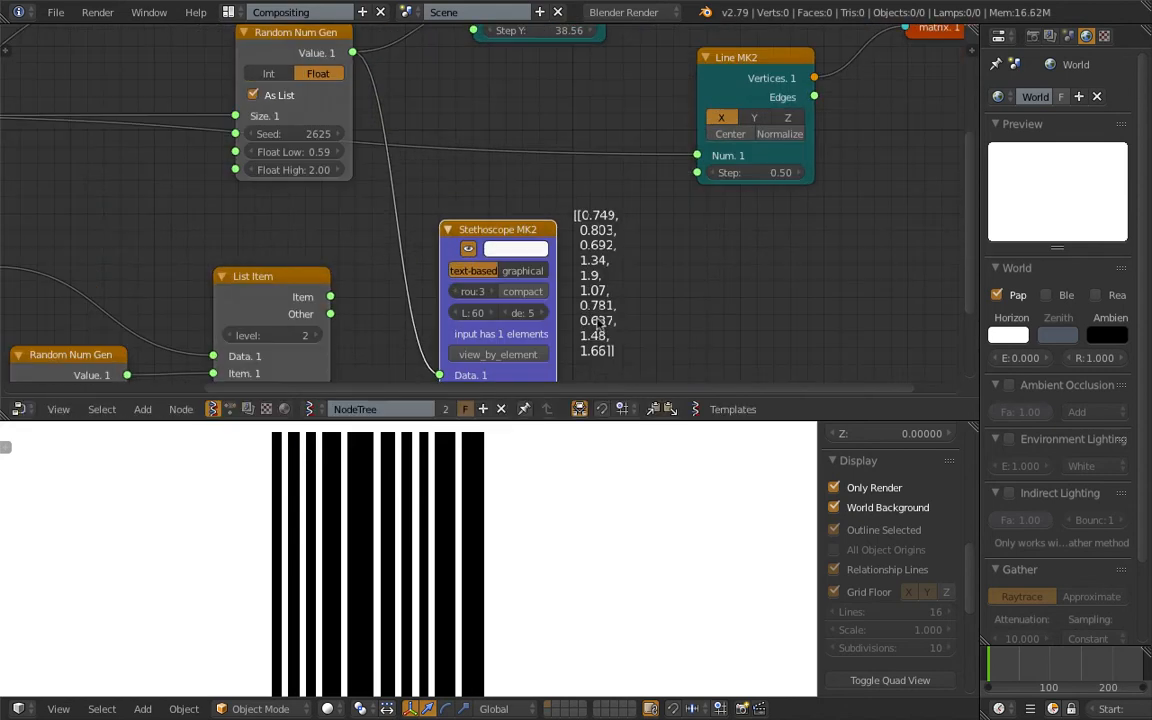
Set the float Random Num Gen's Seed to 2648, Float Low to 0.35 and Float High to 3.02.
left_click_drag(325, 153, 375, 171)
mouse_move(303, 134)
left_mouse_down()
mouse_move(328, 134)
mouse_move(292, 152)
left_mouse_up()
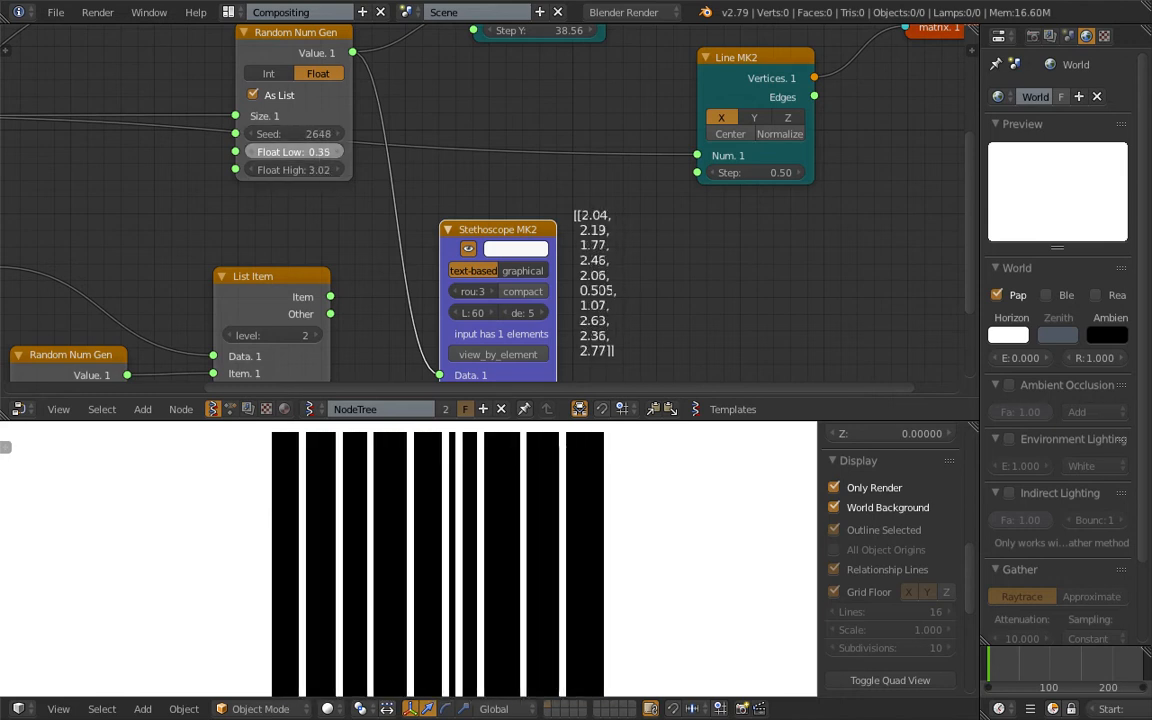
scroll(303, 200, "down", 3)
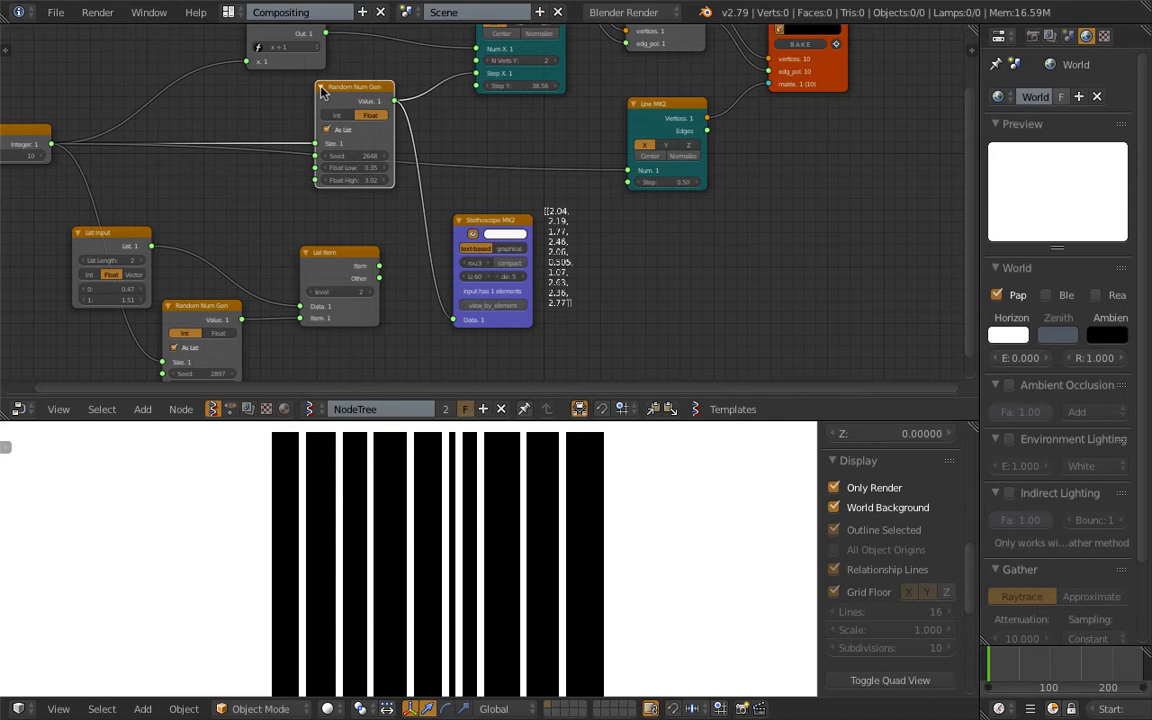
Collapse the float Random Num Gen node and rearrange the List Input, List Item and integer Random Num Gen nodes.
left_click(322, 87)
left_click_drag(334, 86, 352, 129)
left_click_drag(333, 256, 329, 243)
middle_click_drag(306, 231, 392, 203)
scroll(392, 203, "up", 2)
left_click_drag(262, 287, 253, 274)
left_click_drag(171, 200, 164, 143)
left_click_drag(255, 270, 247, 235)
middle_click_drag(231, 287, 252, 294)
left_click_drag(184, 146, 301, 147)
Set the List Input node's two float values to 0.5 and 1.5.
scroll(272, 222, "up", 1)
scroll(268, 220, "up", 1)
left_click(248, 215)
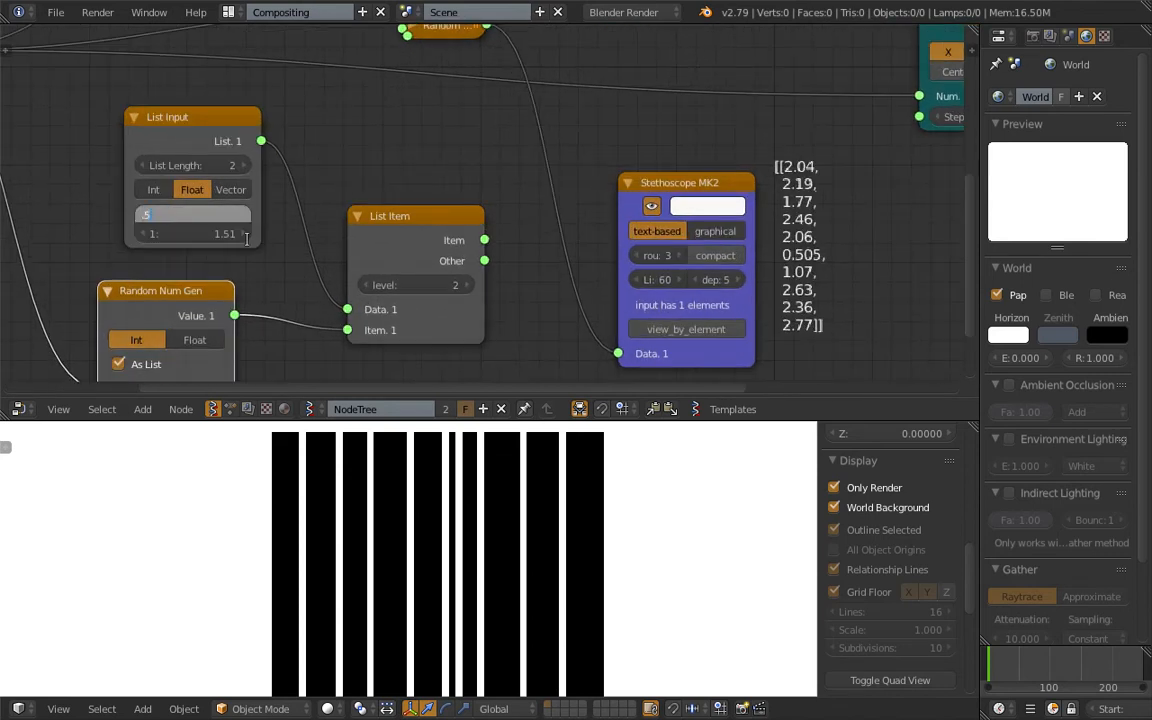
key("Tab")
type("1.5")
key("Return")
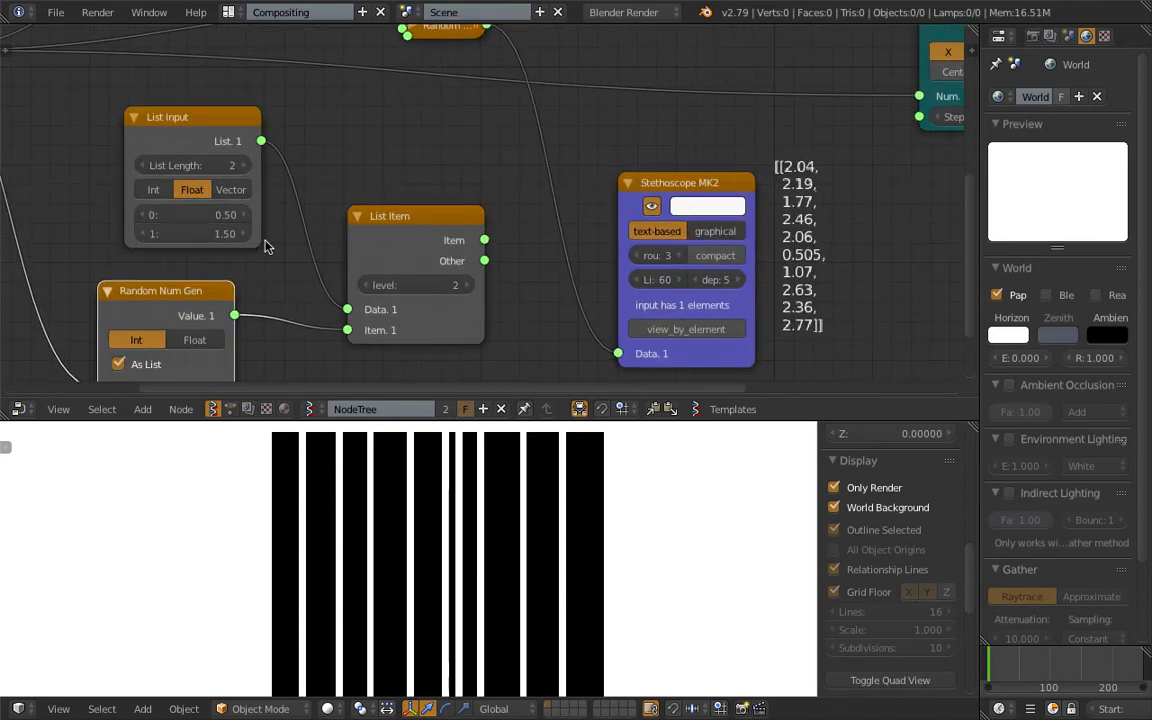
scroll(240, 220, "down", 1)
scroll(335, 250, "down", 1)
middle_click_drag(391, 222, 395, 181)
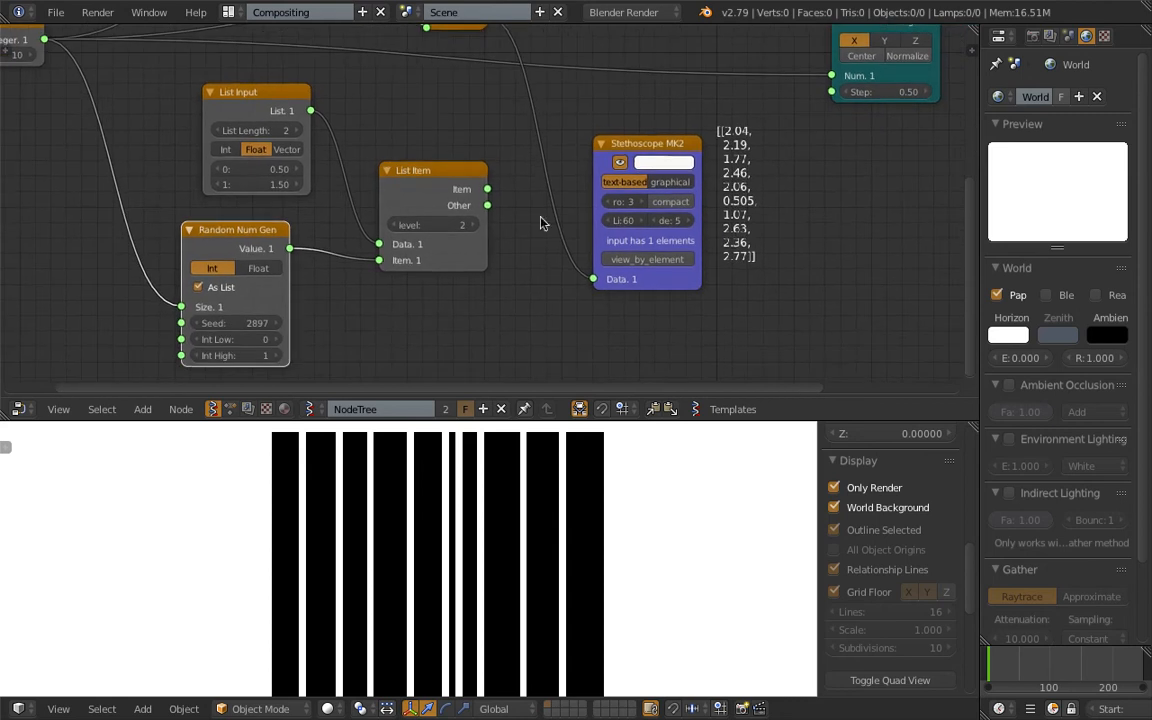
Connect the List Item node's Item output to the Stethoscope MK2 node's Data input.
left_click_drag(489, 190, 593, 280)
middle_click_drag(568, 245, 411, 290)
scroll(591, 211, "up", 3)
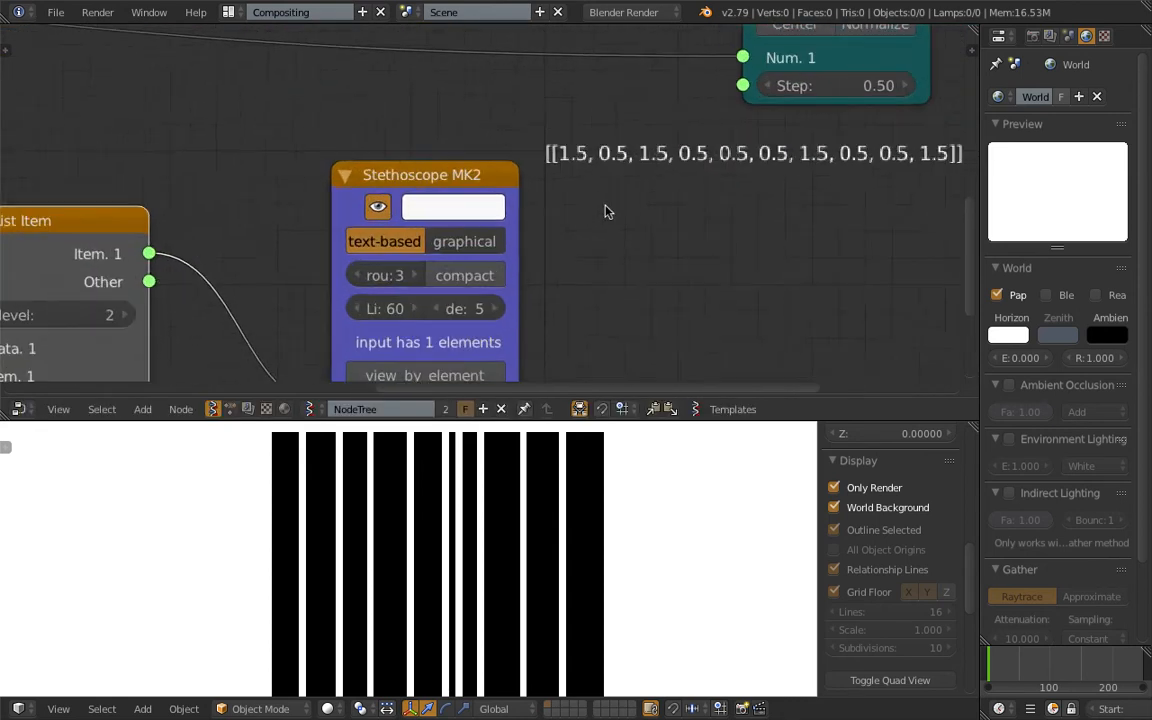
middle_click_drag(632, 190, 232, 219)
scroll(190, 208, "up", 1)
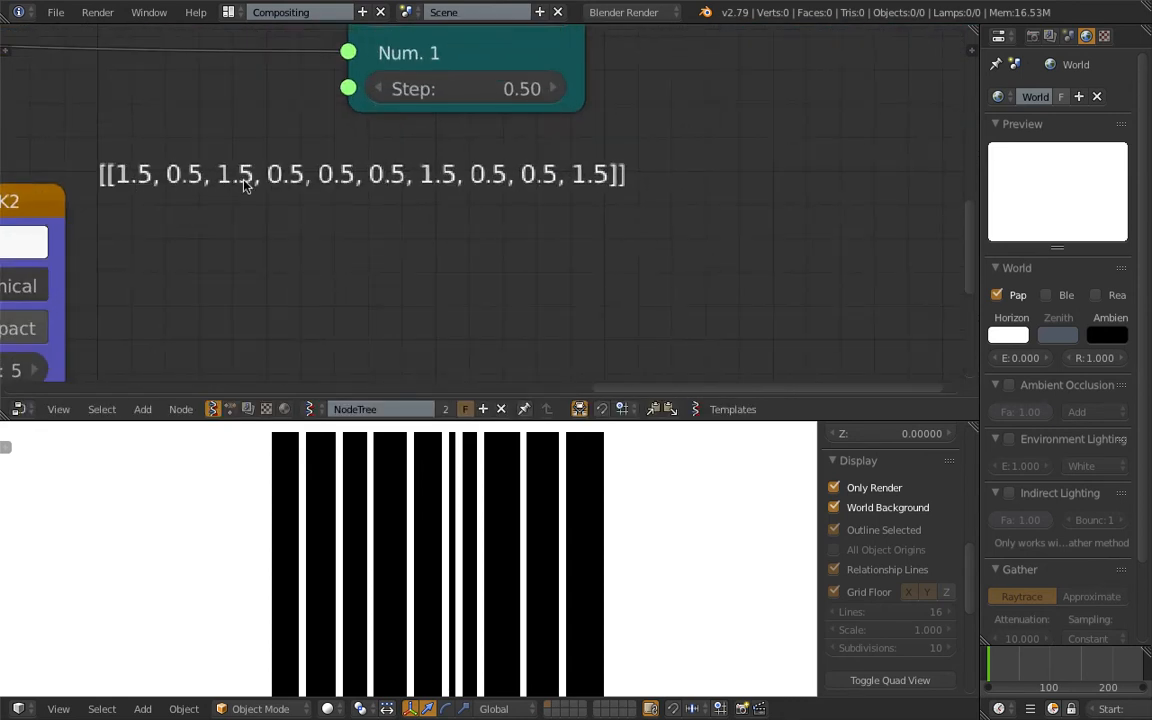
Connect the List Item node's Item output to the Plane MK2 node's Step X input.
scroll(455, 183, "down", 4)
scroll(481, 216, "down", 3)
middle_click_drag(18, 265, 385, 253)
scroll(501, 193, "down", 4)
left_click_drag(312, 273, 430, 45)
scroll(172, 532, "down", 2)
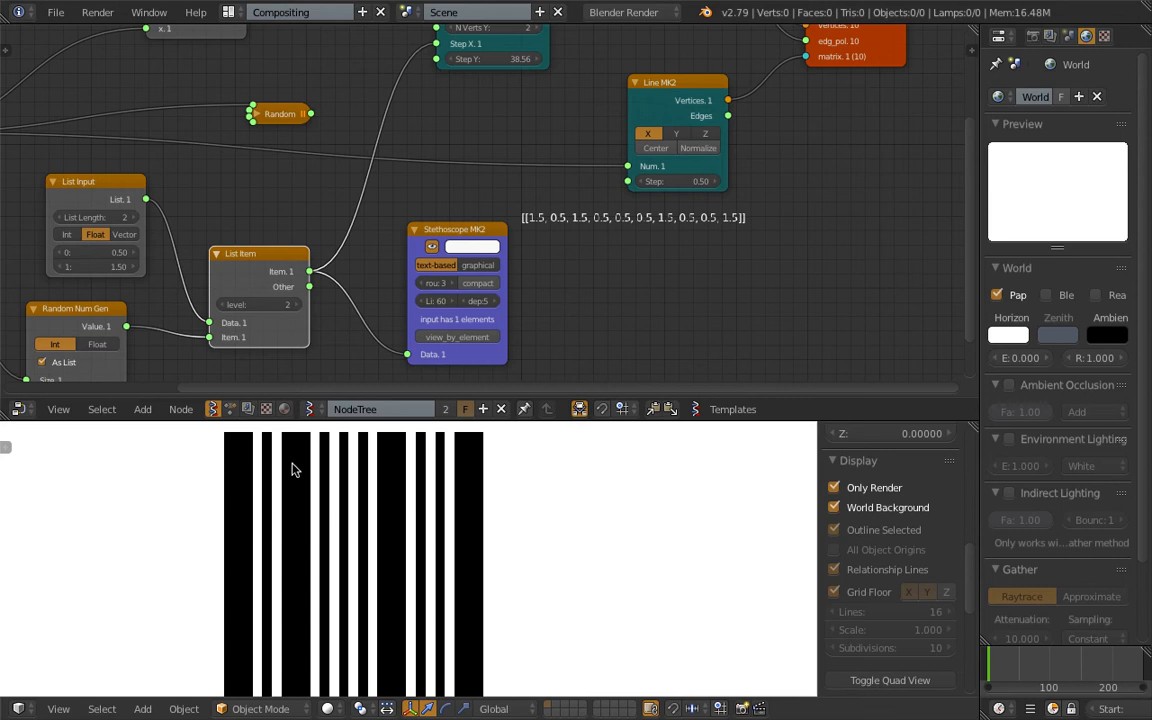
Raise the integer node's value to 132 to extend the barcode with more bars.
scroll(293, 470, "down", 4)
scroll(115, 222, "down", 2)
middle_click_drag(115, 222, 373, 255)
scroll(360, 248, "up", 2)
left_click_drag(262, 202, 345, 202)
middle_click_drag(376, 543, 450, 480)
scroll(205, 199, "up", 3, "ctrl")
left_click_drag(213, 203, 302, 203)
Inspect the long barcode in a maximized, angled 3D view, and restore the previous layout.
middle_click_drag(437, 535, 953, 450)
key("ctrl+space")
key("n")
middle_click_drag(730, 390, 572, 342)
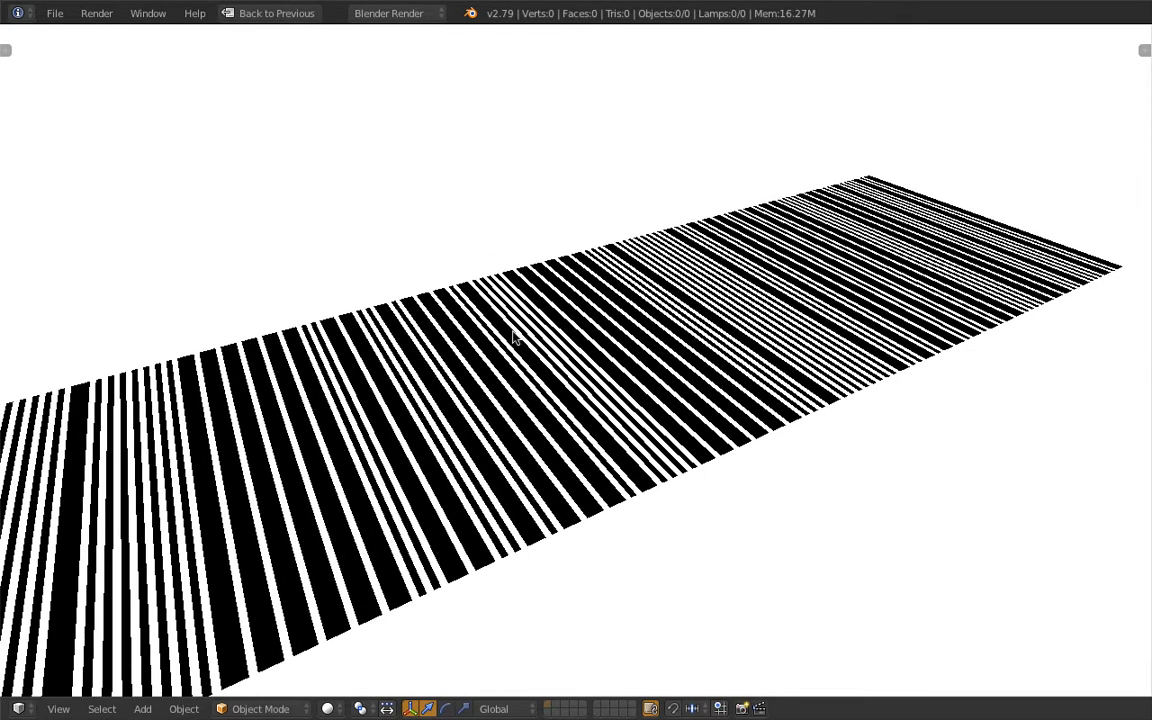
key("shift+b")
left_click_drag(84, 143, 1087, 628)
left_click(270, 13)
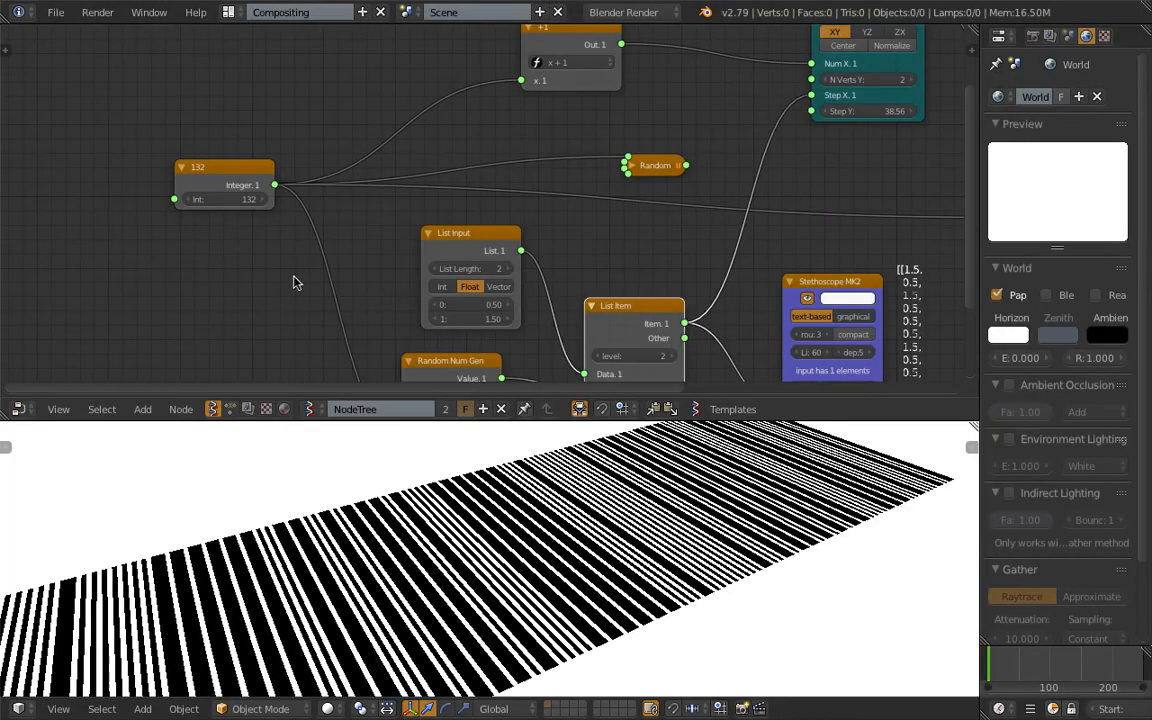
Enlarge the 3D view area and rename the node tree Pseudo_Barcode.
scroll(482, 332, "down", 3)
middle_click_drag(482, 332, 447, 328)
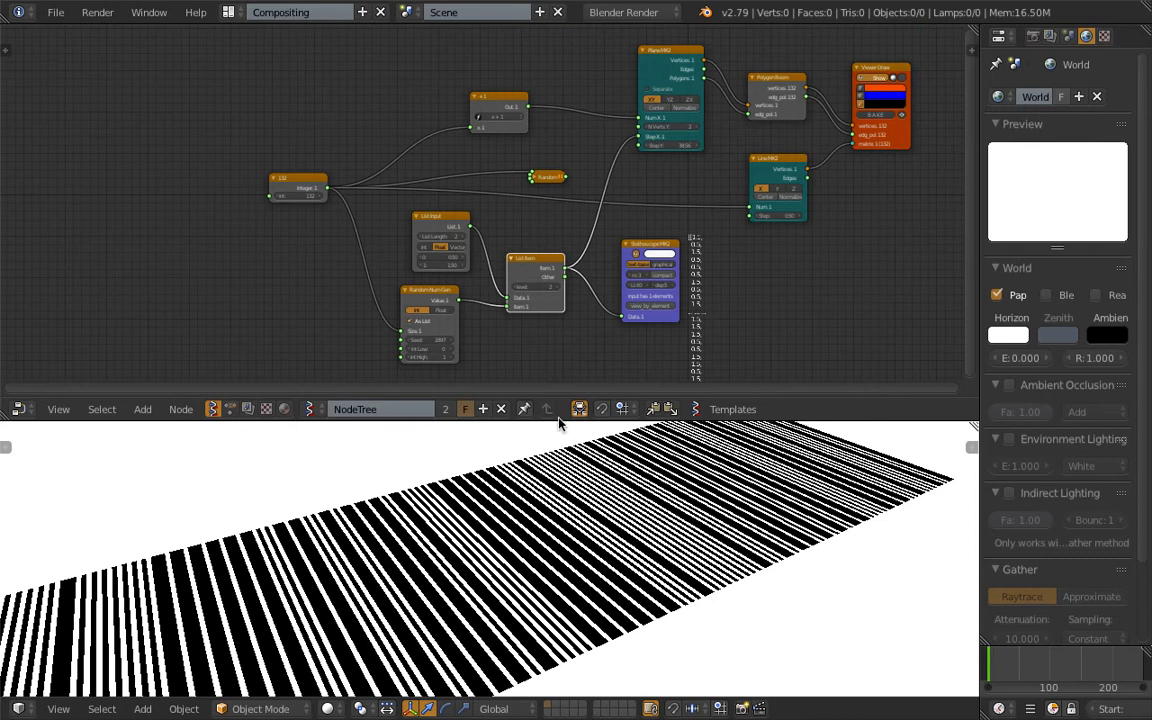
left_click_drag(559, 421, 401, 330)
double_click(383, 318)
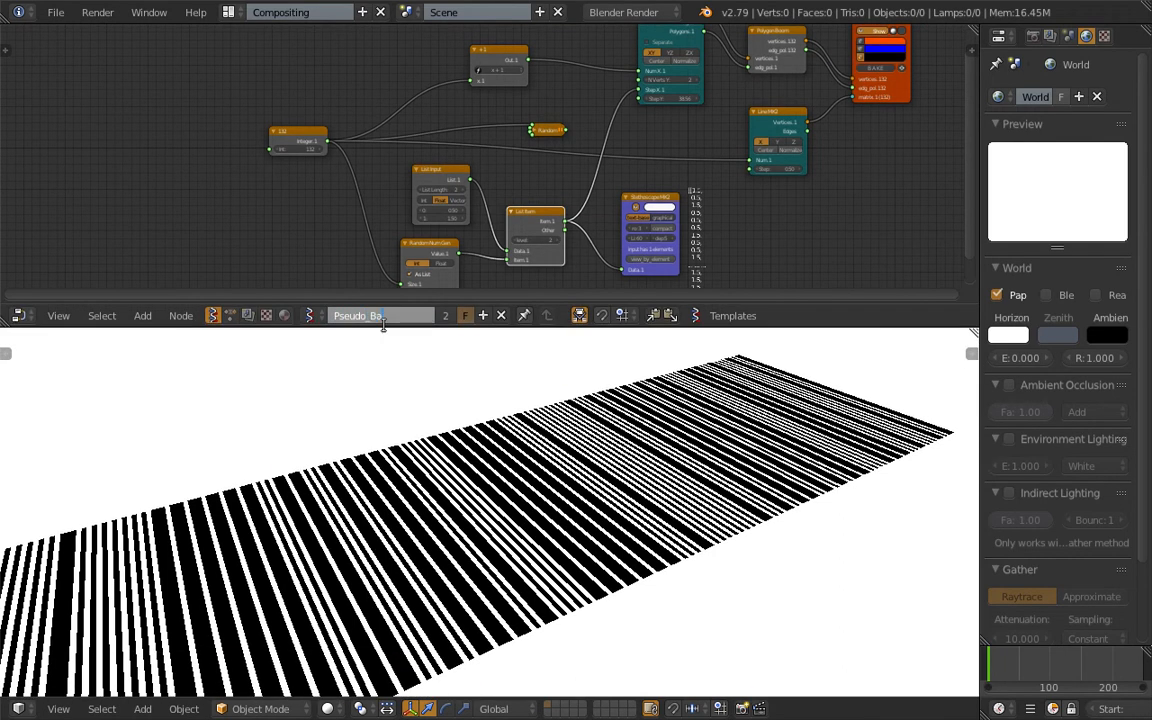
type("e")
key("Return")
Save the file as barcode_like_005.blend on the Desktop.
left_click(55, 12)
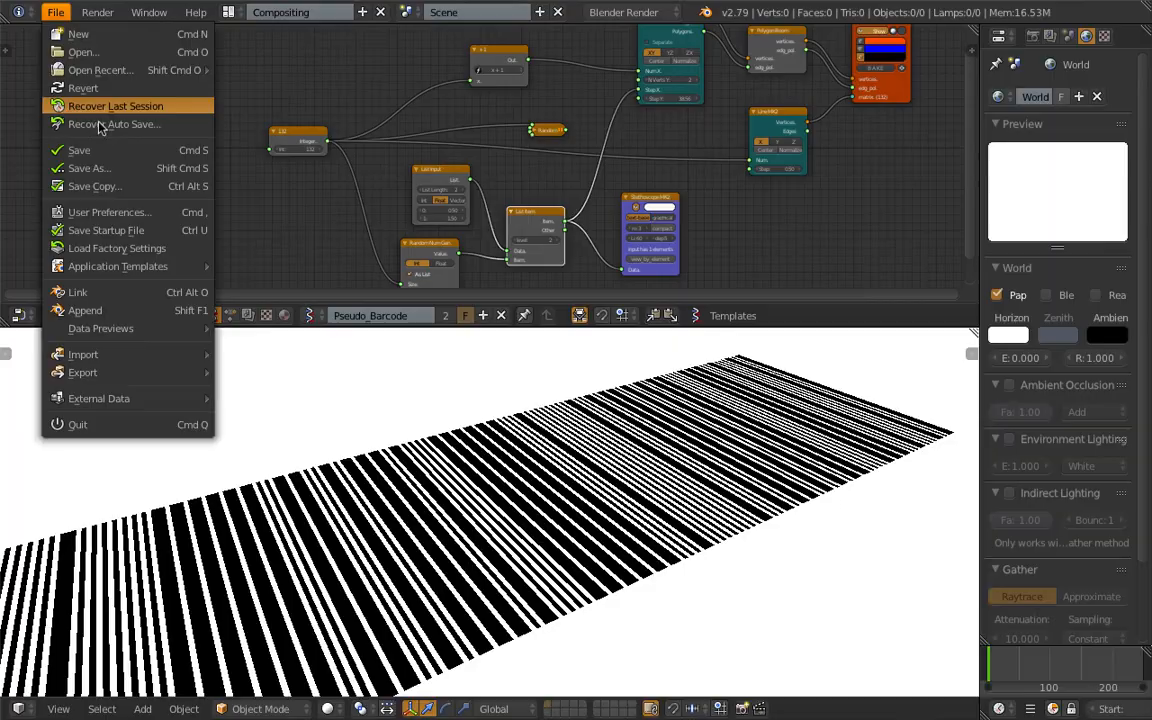
left_click(101, 170)
left_click(925, 75)
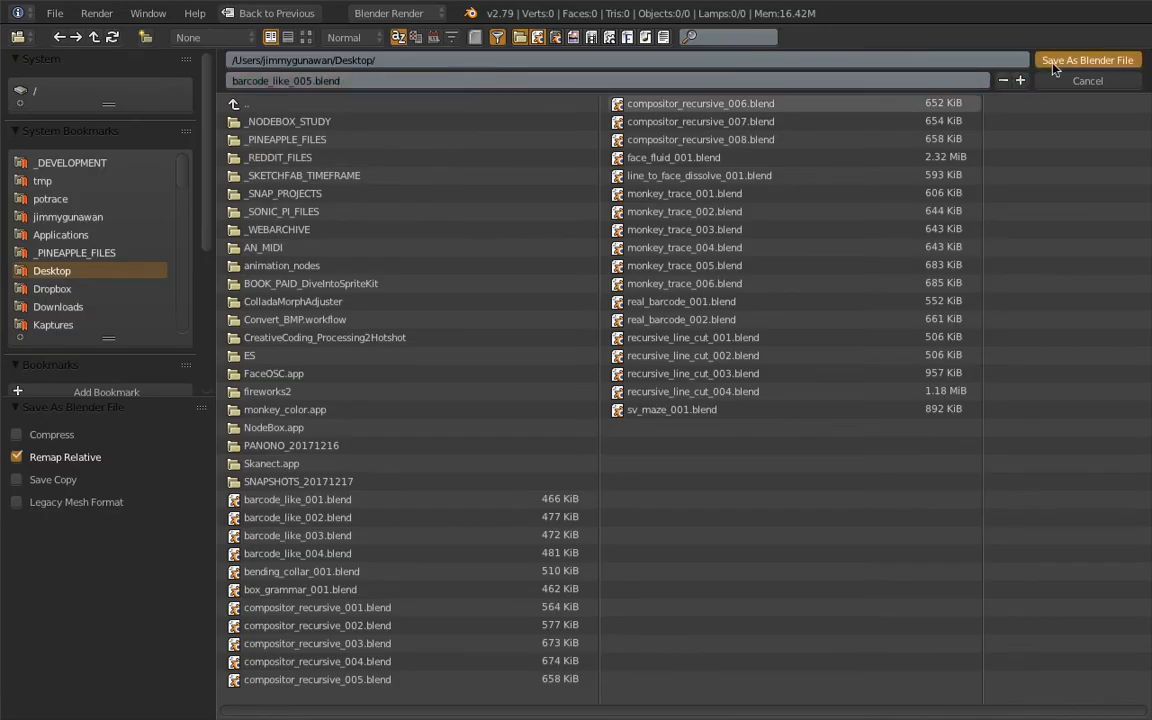
left_click(1050, 57)
Archive the current blend file as a zip using Sverchok's import/export tools.
key("n")
scroll(870, 173, "down", 5)
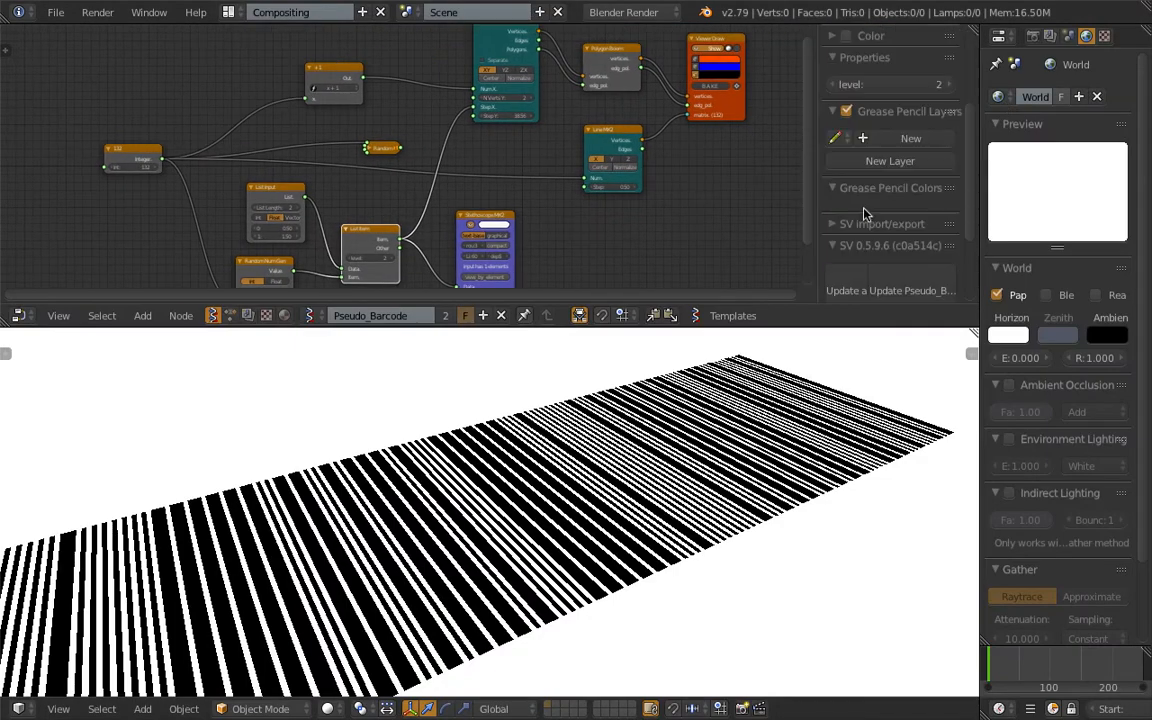
left_click(868, 152)
scroll(880, 210, "down", 1)
left_click(888, 251)
Open real_barcode_002.blend from the Desktop and look over its barcode in the 3D view.
left_click(55, 12)
left_click(75, 47)
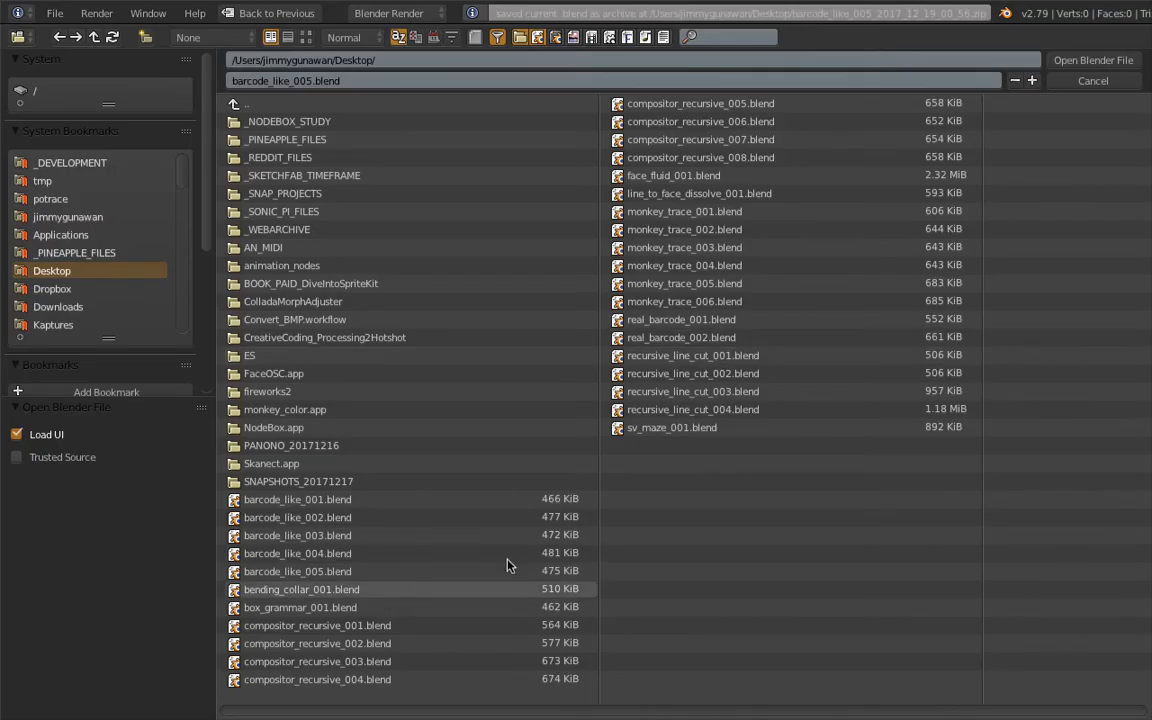
left_click(790, 337)
left_click(1090, 61)
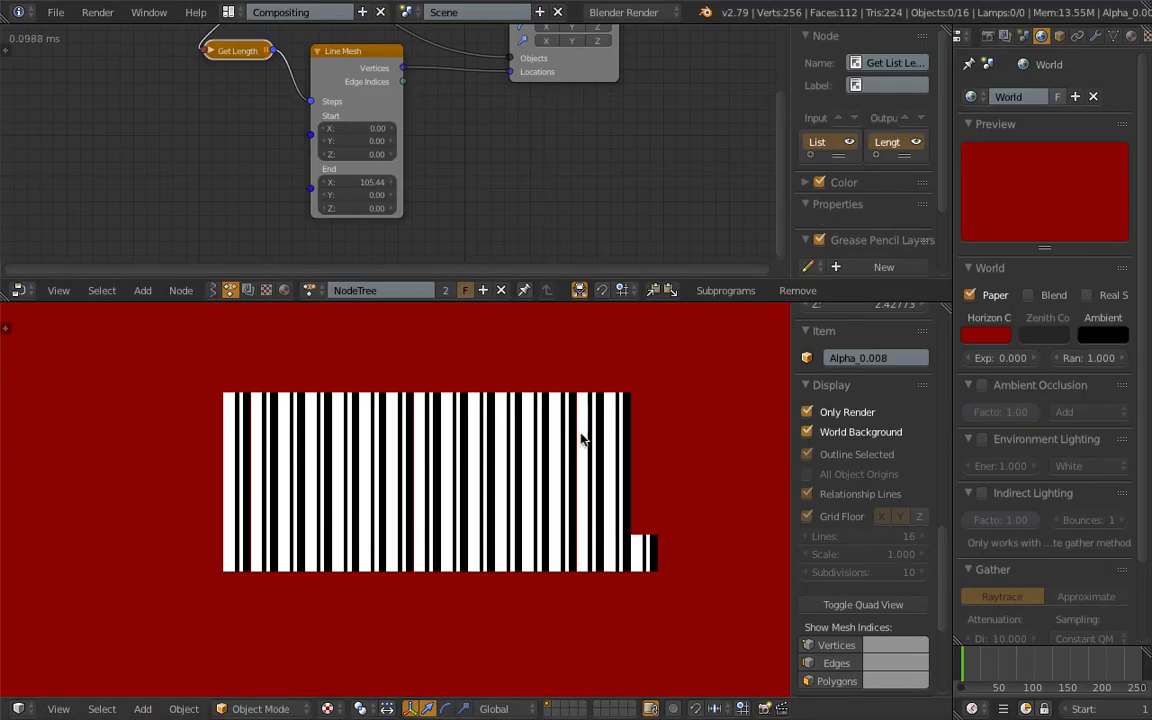
scroll(548, 437, "up", 2)
scroll(548, 437, "down", 1)
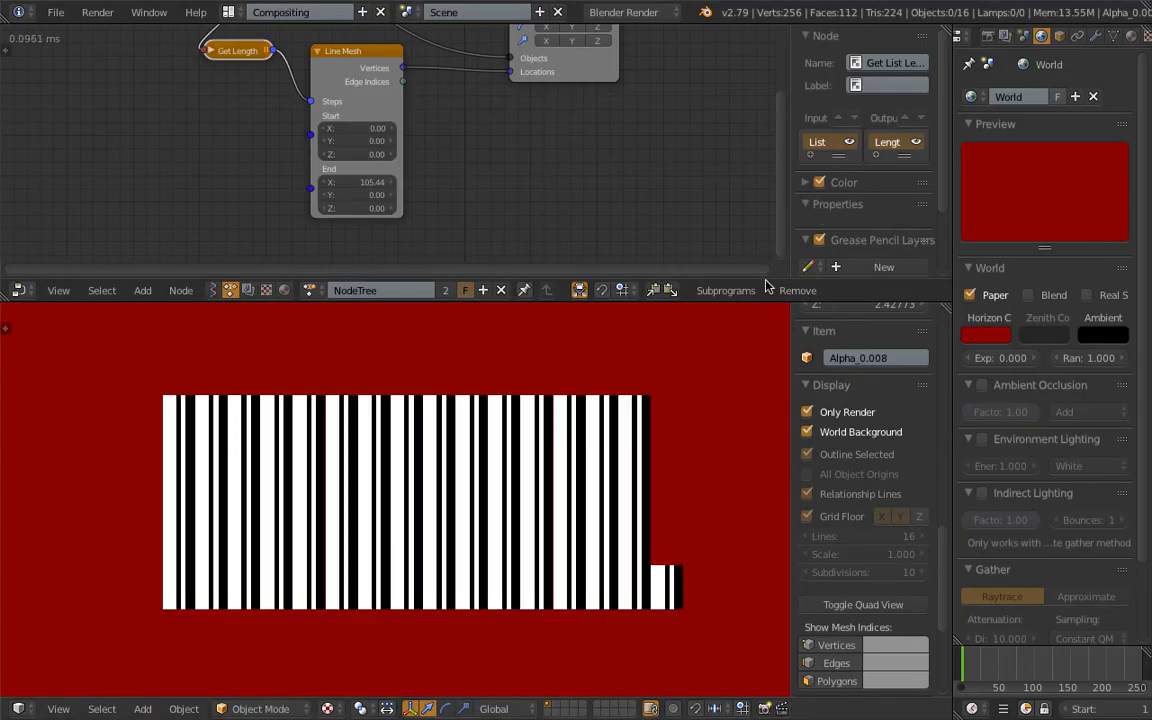
Select and delete all the barcode objects in the 3D view.
left_click_drag(986, 233, 1006, 235)
scroll(545, 411, "down", 2)
key("a")
scroll(538, 459, "up", 2)
key("a")
key("a")
key("x")
left_click(515, 455)
middle_click_drag(282, 444, 534, 354, "shift")
scroll(503, 358, "up", 6)
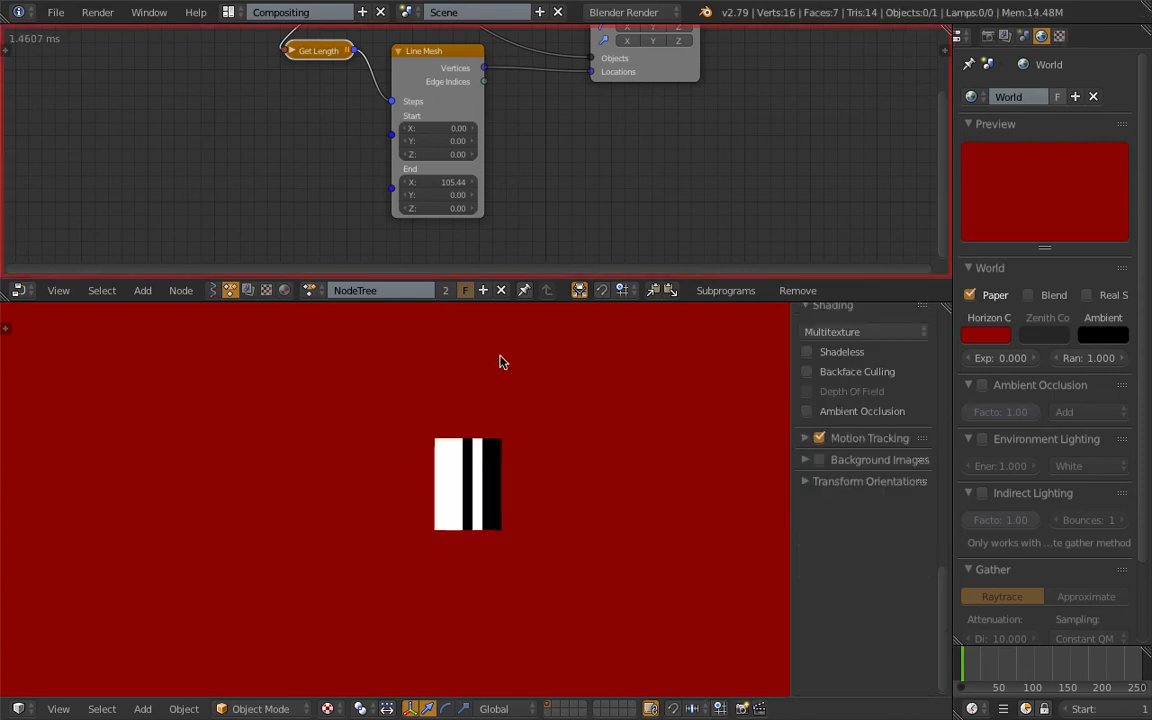
Switch the node editor to Sverchok, load the Real_Barcode node tree and enlarge the editor area.
middle_click_drag(304, 191, 293, 159)
scroll(320, 205, "down", 1)
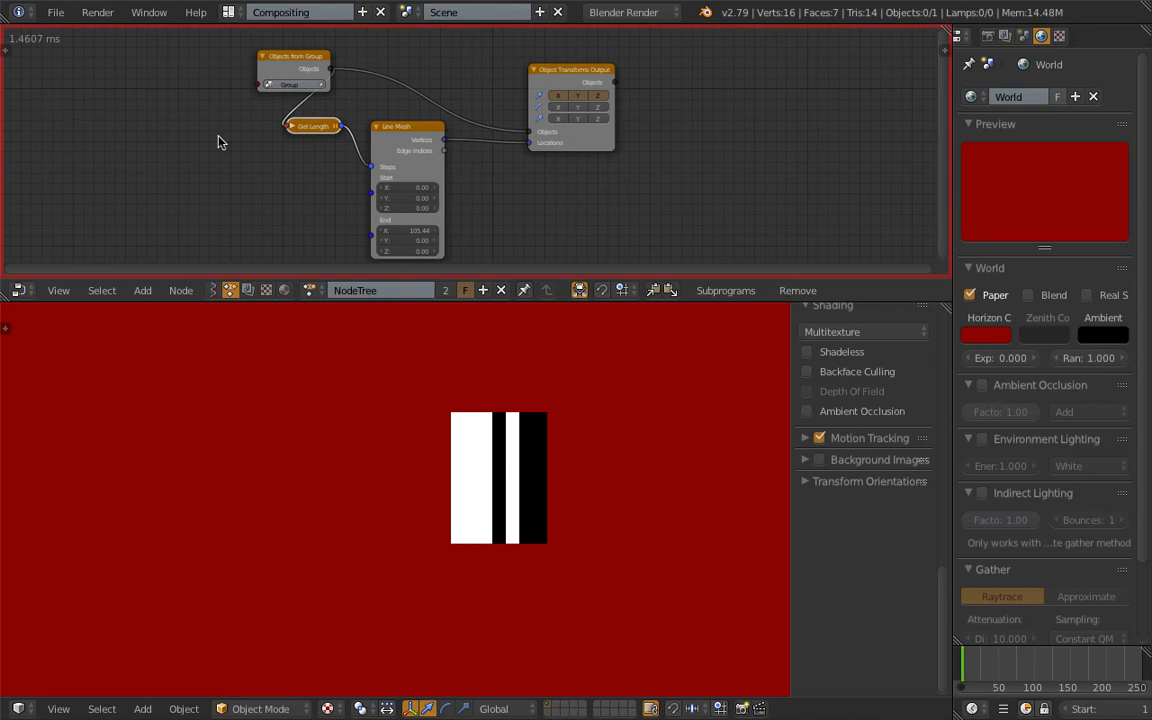
left_click(214, 290)
left_click(317, 296)
left_click(336, 321)
left_click_drag(408, 302, 442, 515)
scroll(447, 371, "down", 2)
Move the List Input node further from the numbered formula nodes and give the node editor more height.
middle_click_drag(549, 350, 658, 402)
middle_click_drag(494, 350, 664, 318)
scroll(561, 358, "up", 5)
scroll(427, 317, "down", 1)
middle_click_drag(376, 293, 412, 334)
left_click_drag(200, 202, 170, 198)
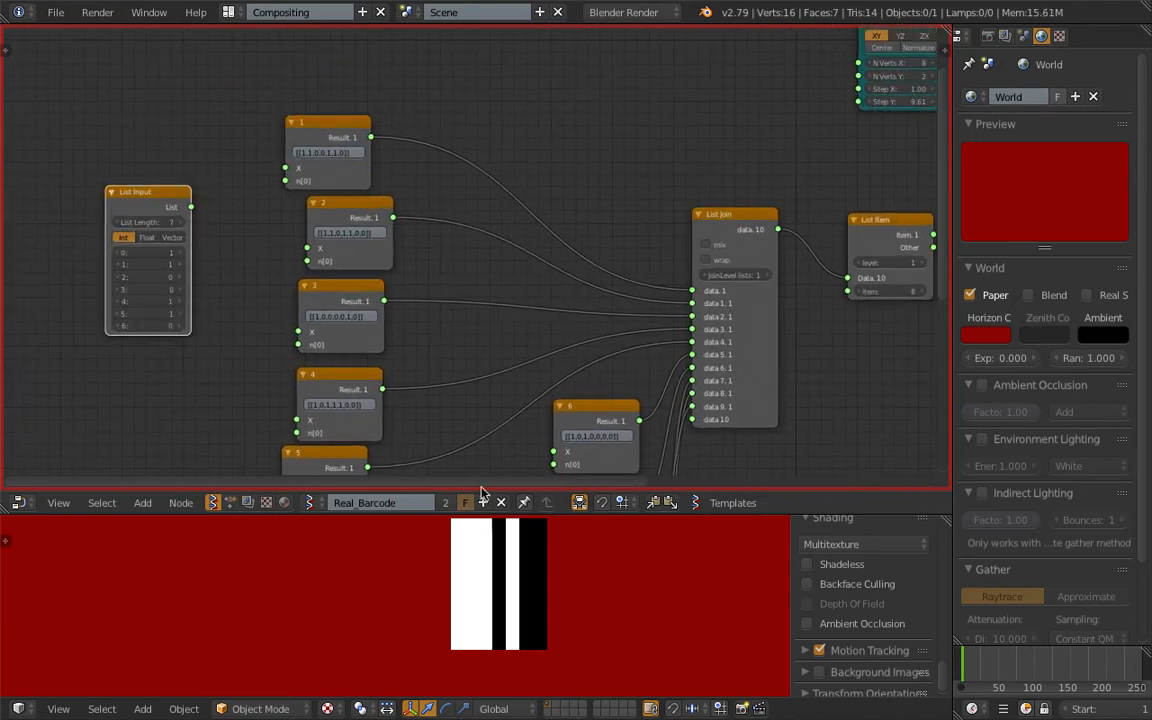
left_click_drag(493, 513, 493, 557)
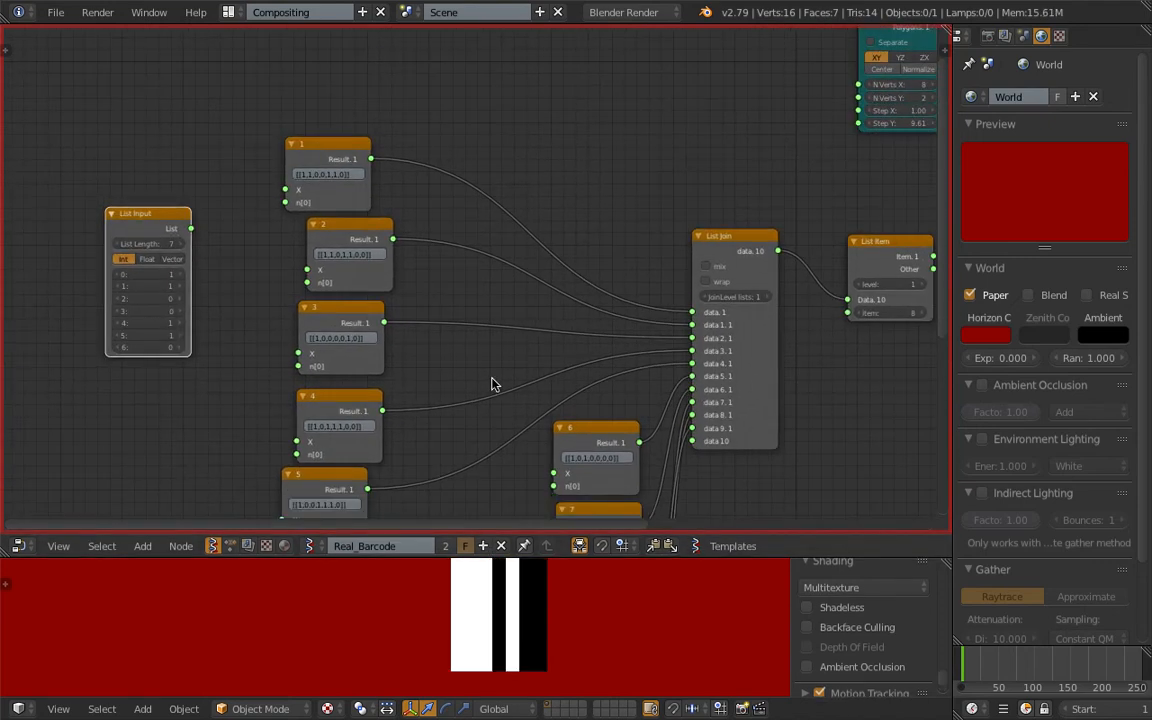
Sketch a Grease Pencil rectangle divided into vertical bars above the formula nodes and mark the first few bars.
middle_click_drag(704, 331, 677, 484)
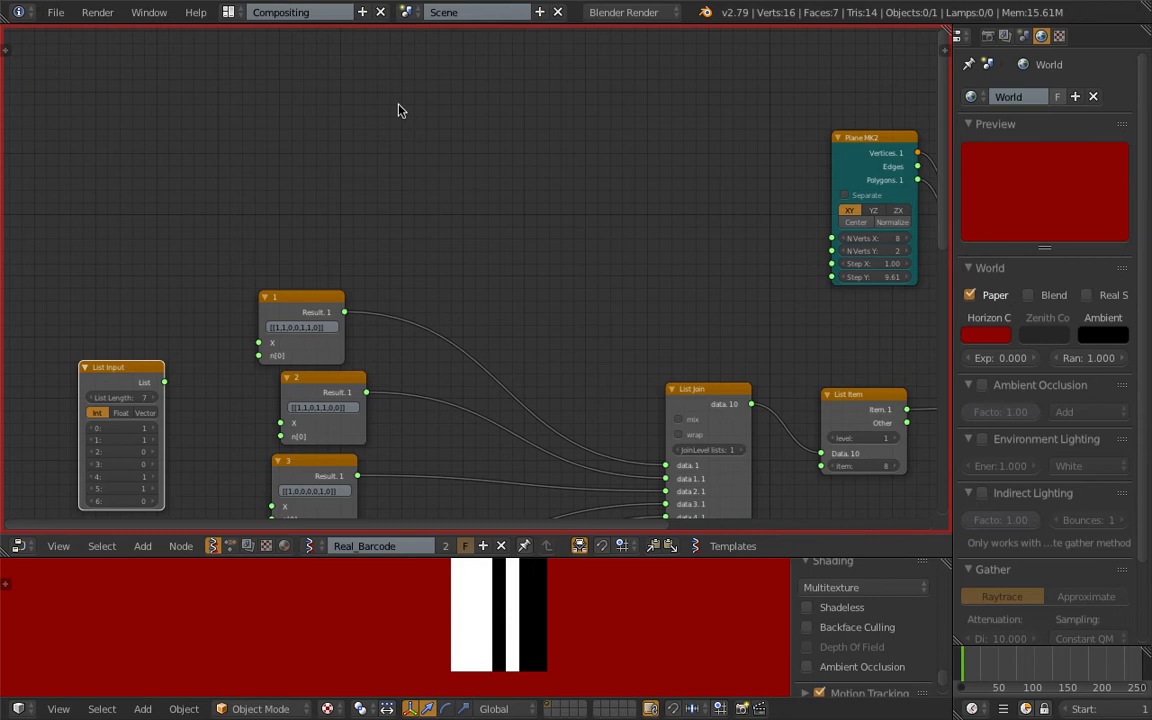
left_click_drag(415, 257, 677, 153)
left_click_drag(405, 86, 435, 236)
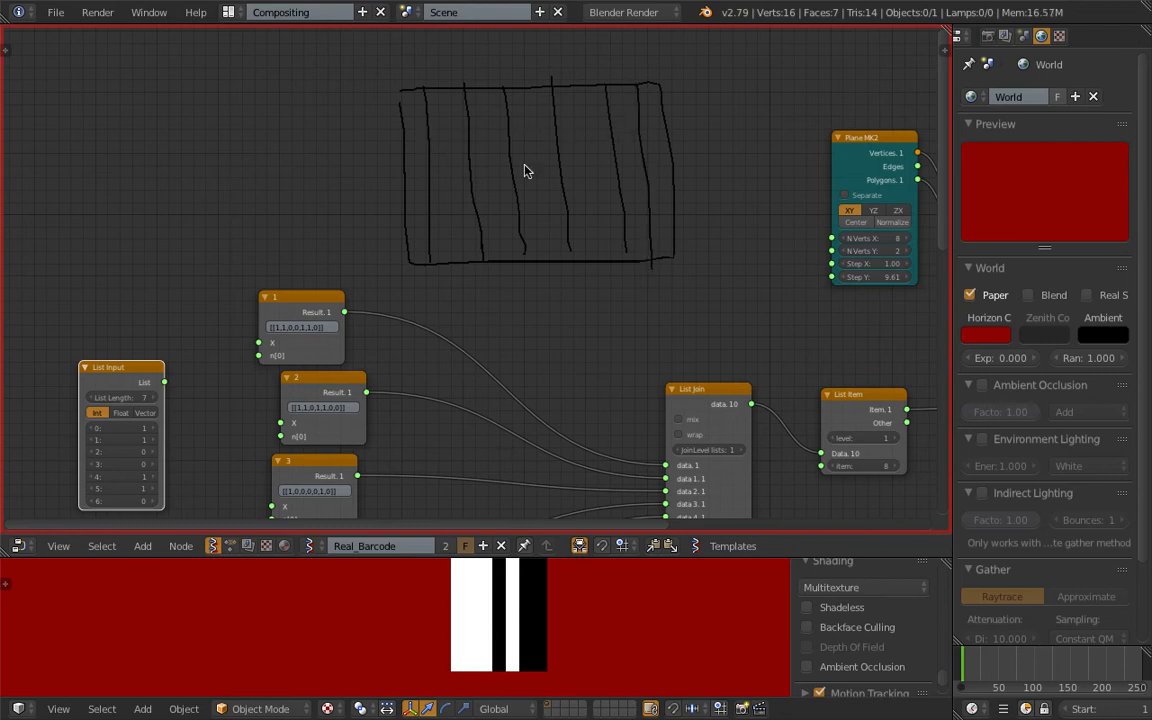
scroll(470, 150, "up", 1)
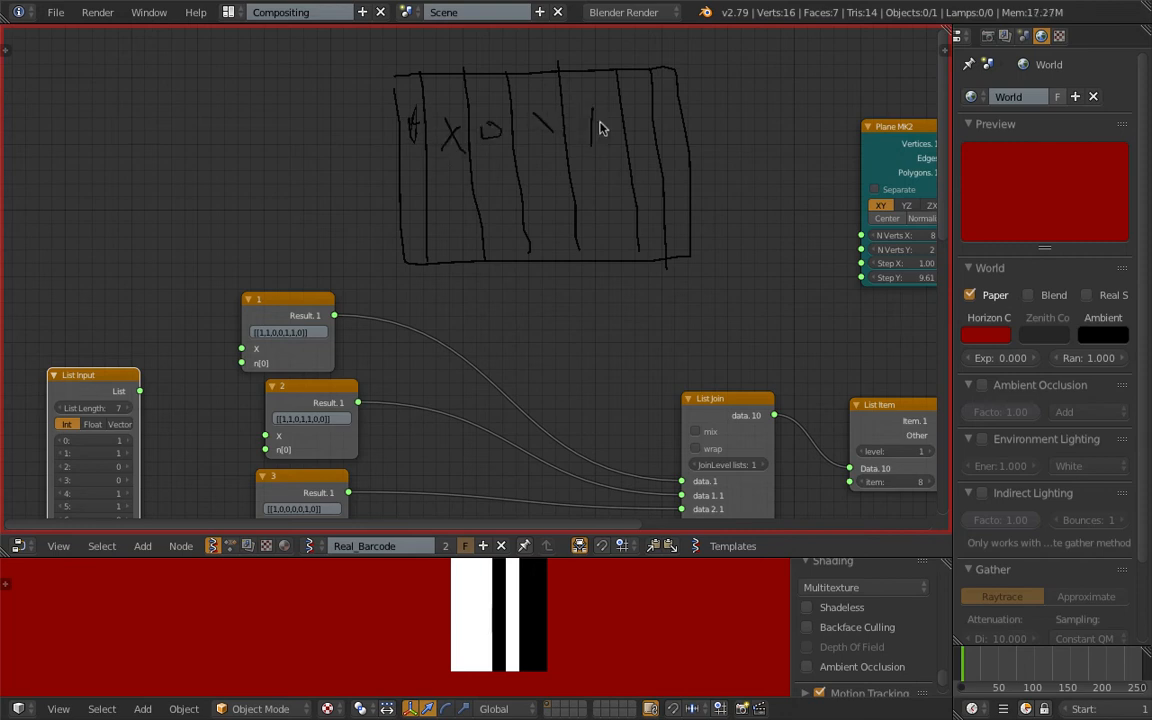
Examine the seven-digit binary lists in the numbered formula nodes that feed the List Join node.
middle_click_drag(503, 192, 514, 136)
scroll(512, 150, "down", 1)
middle_click_drag(502, 210, 462, 134)
scroll(570, 332, "up", 1)
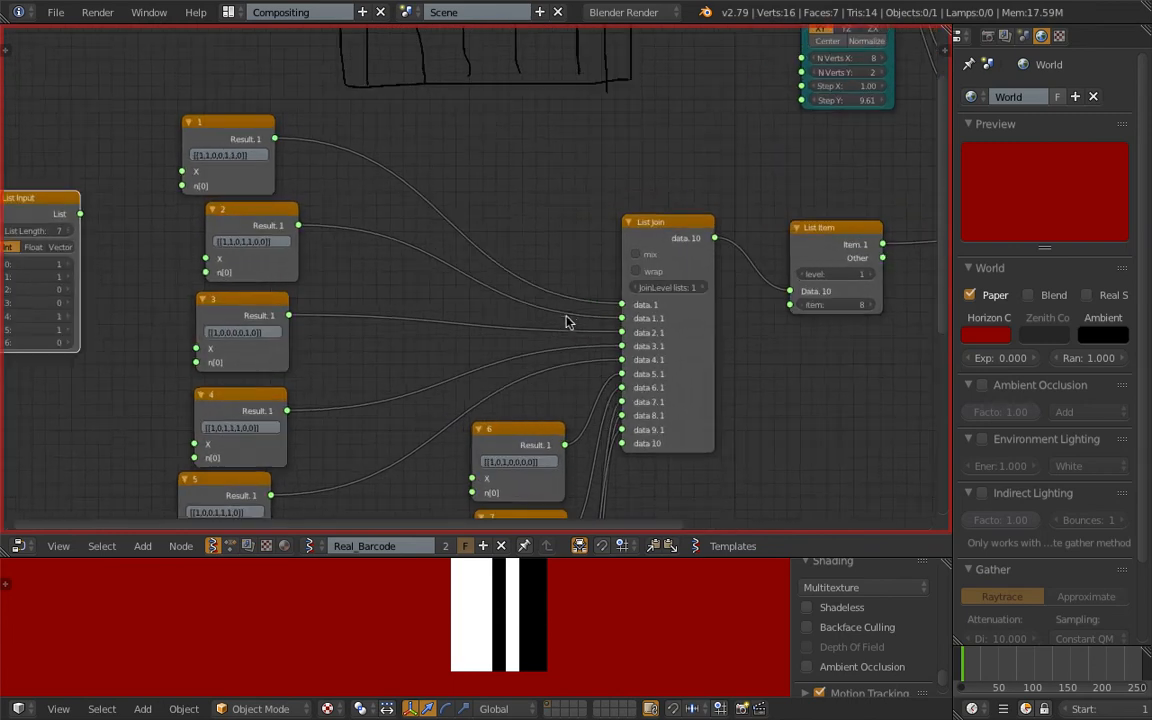
middle_click_drag(566, 321, 571, 288)
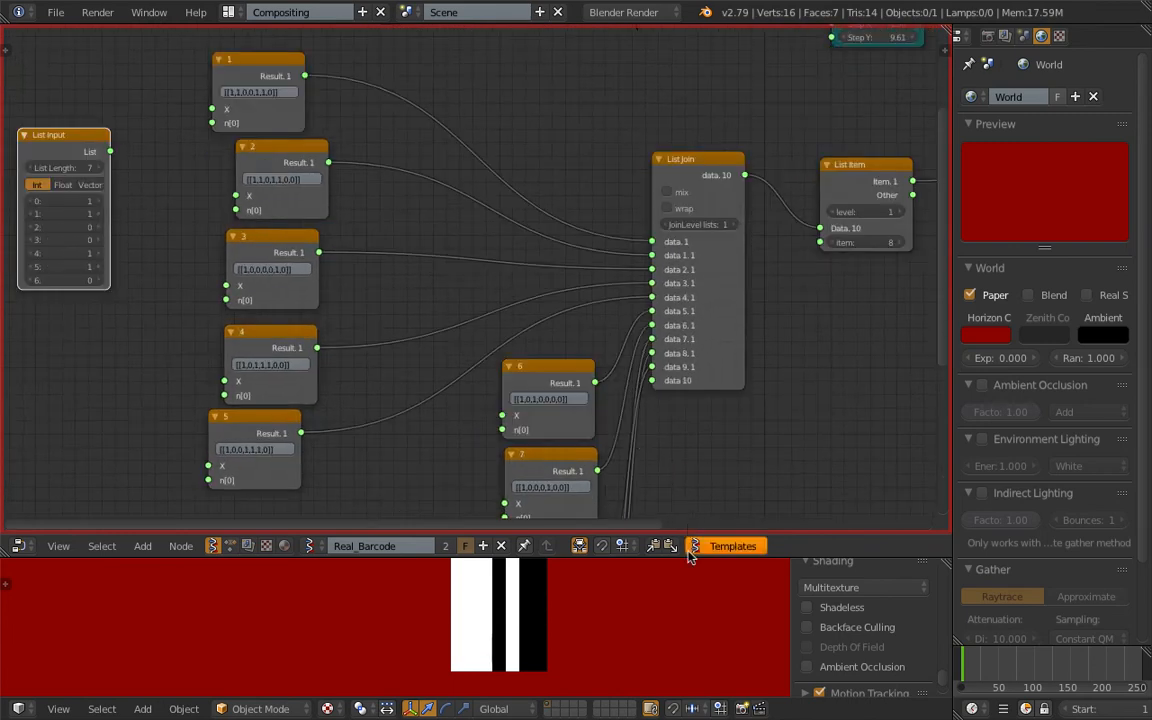
left_click_drag(687, 557, 684, 594)
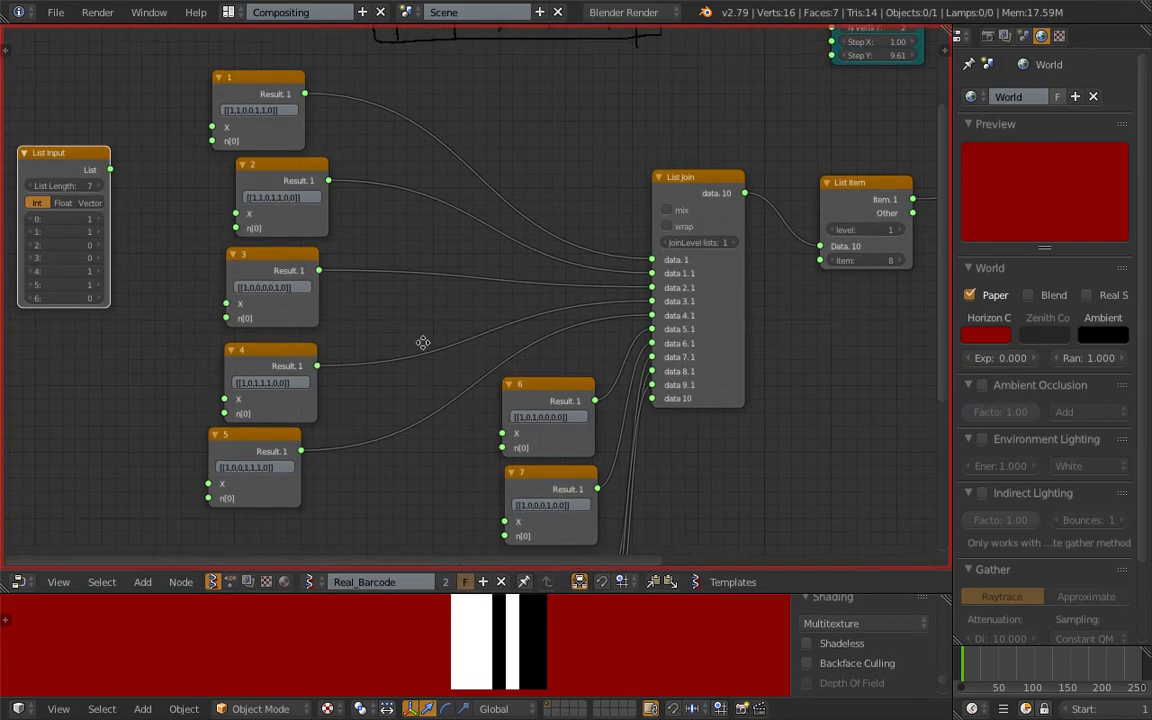
middle_click_drag(391, 332, 462, 390)
scroll(450, 336, "up", 5)
mouse_move(436, 140)
middle_mouse_down()
mouse_move(507, 274)
mouse_move(401, 489)
middle_mouse_up()
middle_click_drag(404, 364, 478, 80)
scroll(373, 198, "up", 5)
scroll(358, 250, "down", 4)
scroll(300, 192, "up", 8)
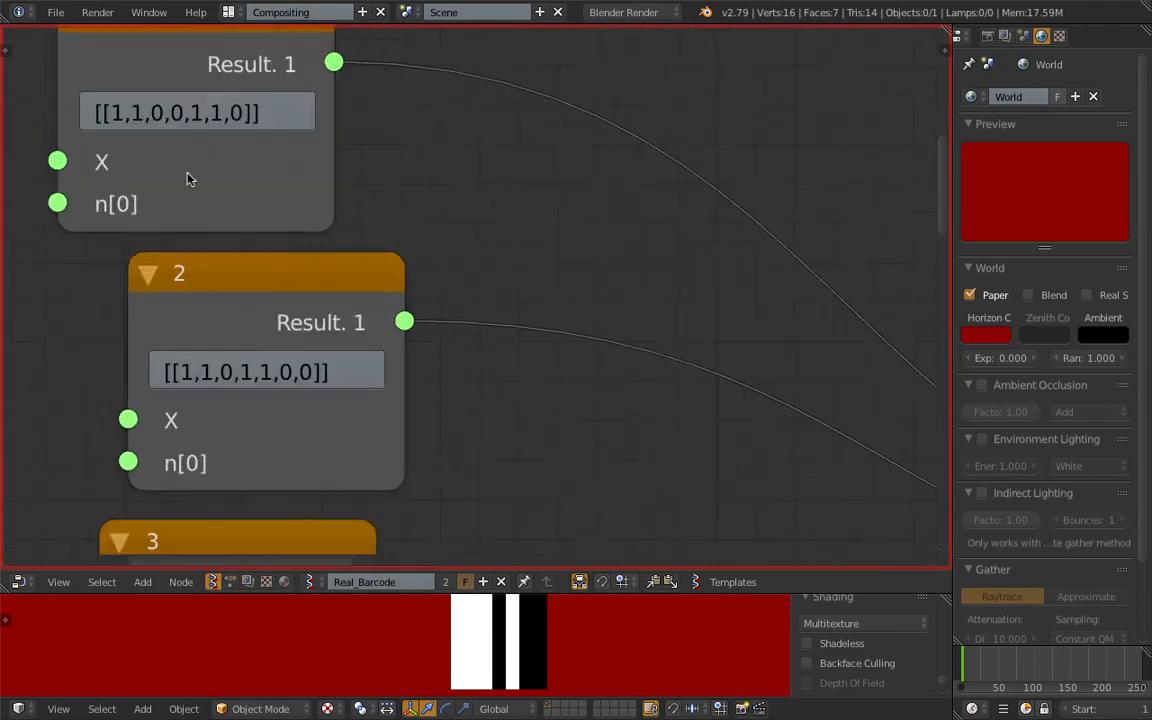
Move the List Input node away from the formula nodes and examine its seven integer values.
middle_click_drag(188, 175, 418, 190)
scroll(320, 232, "down", 6)
middle_click_drag(168, 262, 472, 190)
middle_click_drag(386, 210, 426, 190)
left_click_drag(426, 188, 364, 176)
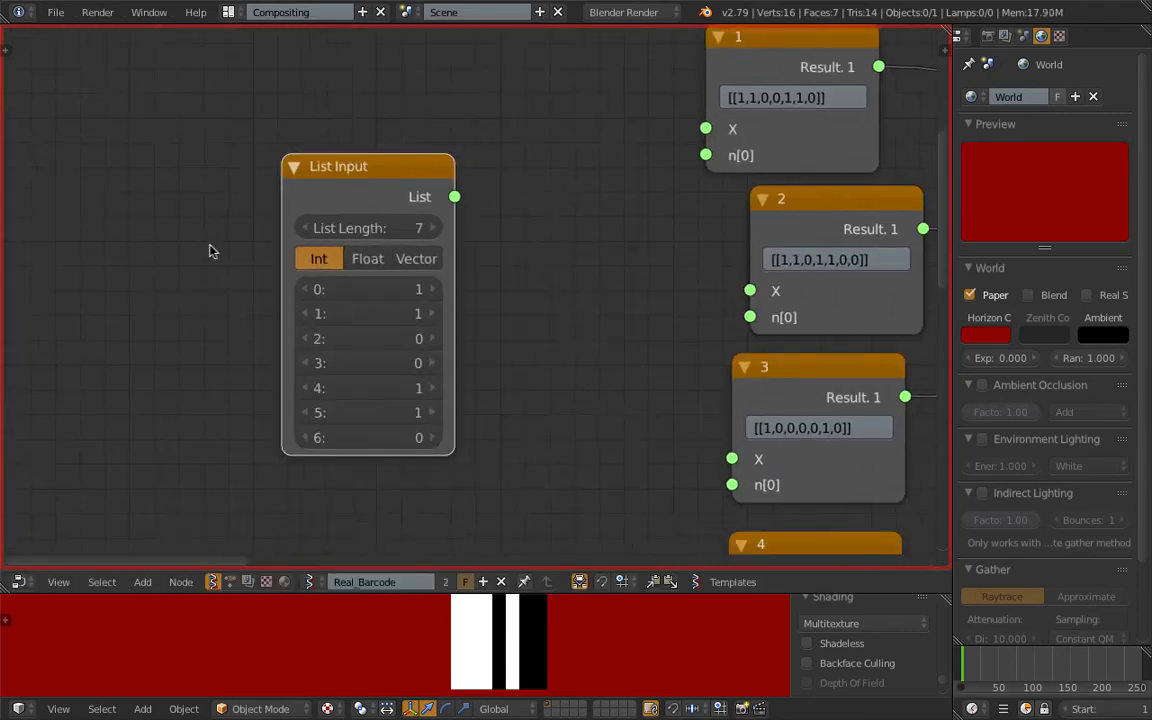
middle_click_drag(410, 312, 366, 257)
scroll(370, 259, "up", 2)
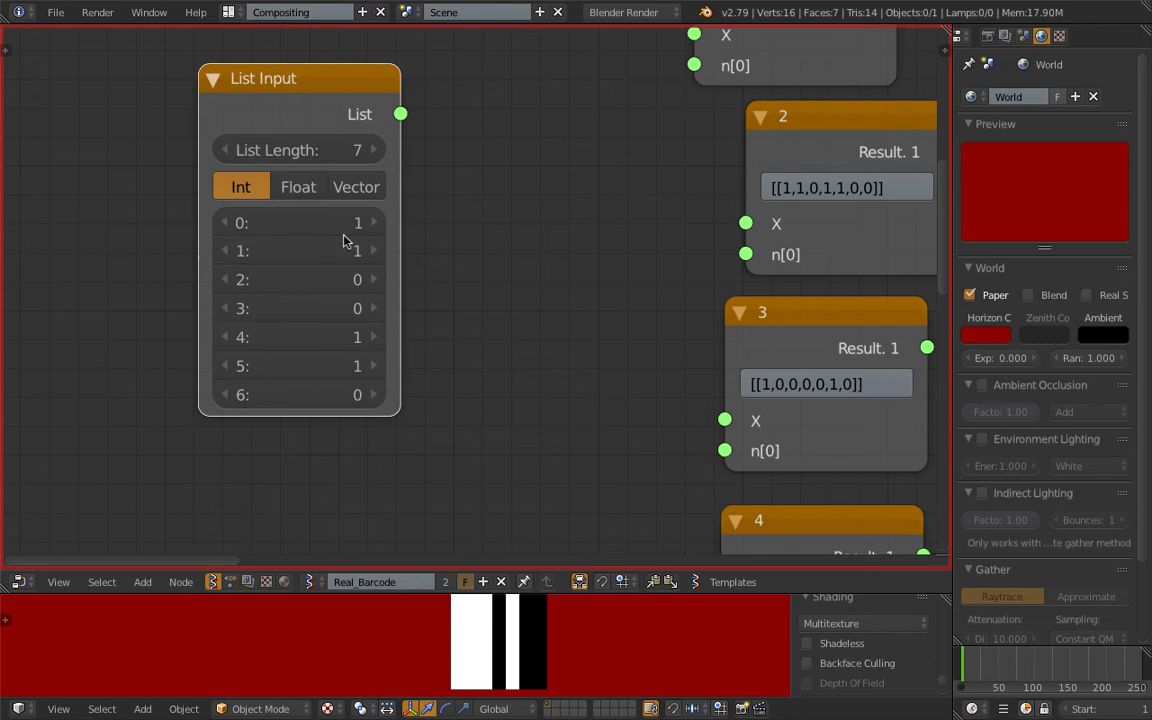
scroll(362, 230, "down", 2)
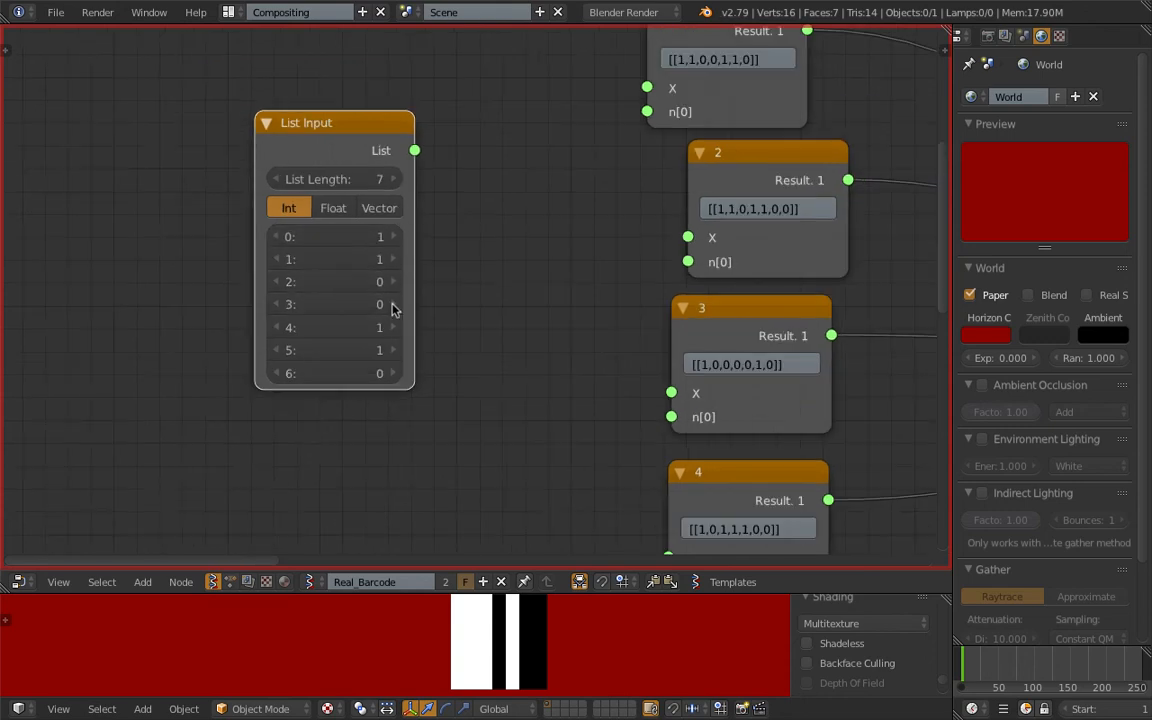
Shift the List Input node and the formula node labelled 1 slightly.
left_click_drag(379, 130, 329, 140)
middle_click_drag(442, 319, 239, 311)
mouse_move(362, 269)
middle_mouse_down()
mouse_move(221, 285)
mouse_move(172, 376)
middle_mouse_up()
left_click_drag(350, 113, 376, 105)
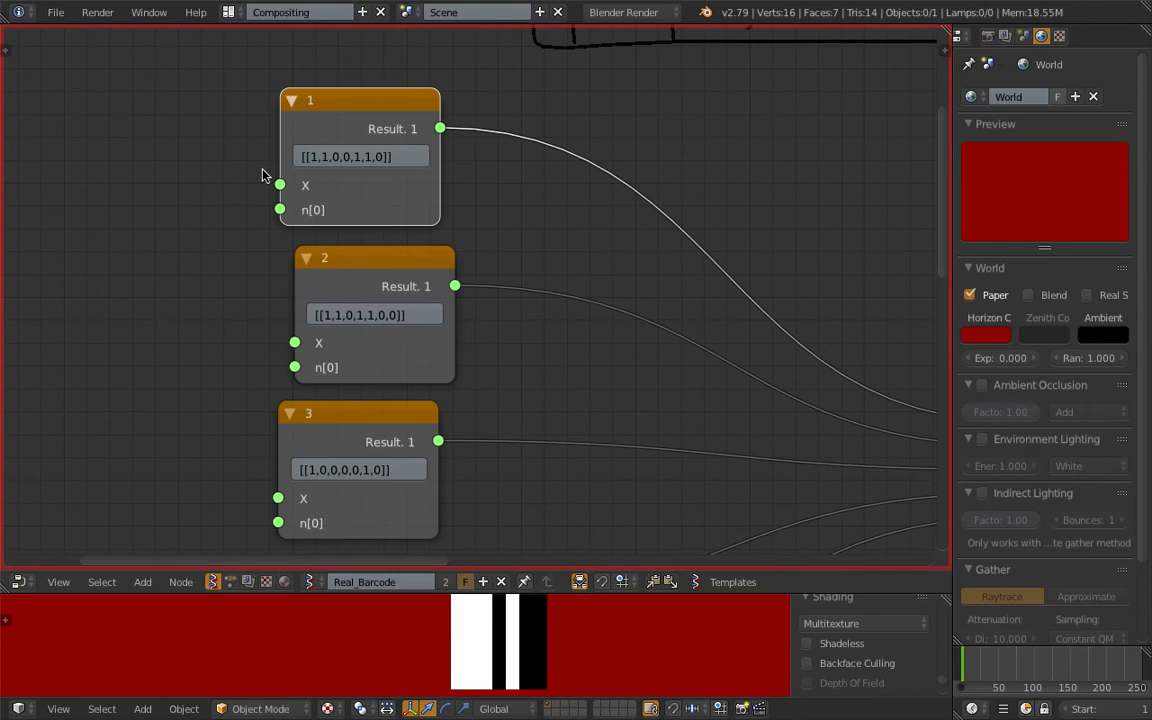
Adjust the positions of the List Join and List Item nodes between the formula nodes and Color in MK1.
scroll(399, 386, "down", 1)
middle_click_drag(400, 388, 380, 272)
scroll(385, 288, "down", 2)
scroll(530, 308, "down", 4)
middle_click_drag(572, 324, 427, 193)
middle_click_drag(326, 205, 262, 290)
scroll(556, 229, "up", 4)
left_click(647, 140)
left_click_drag(647, 140, 666, 143)
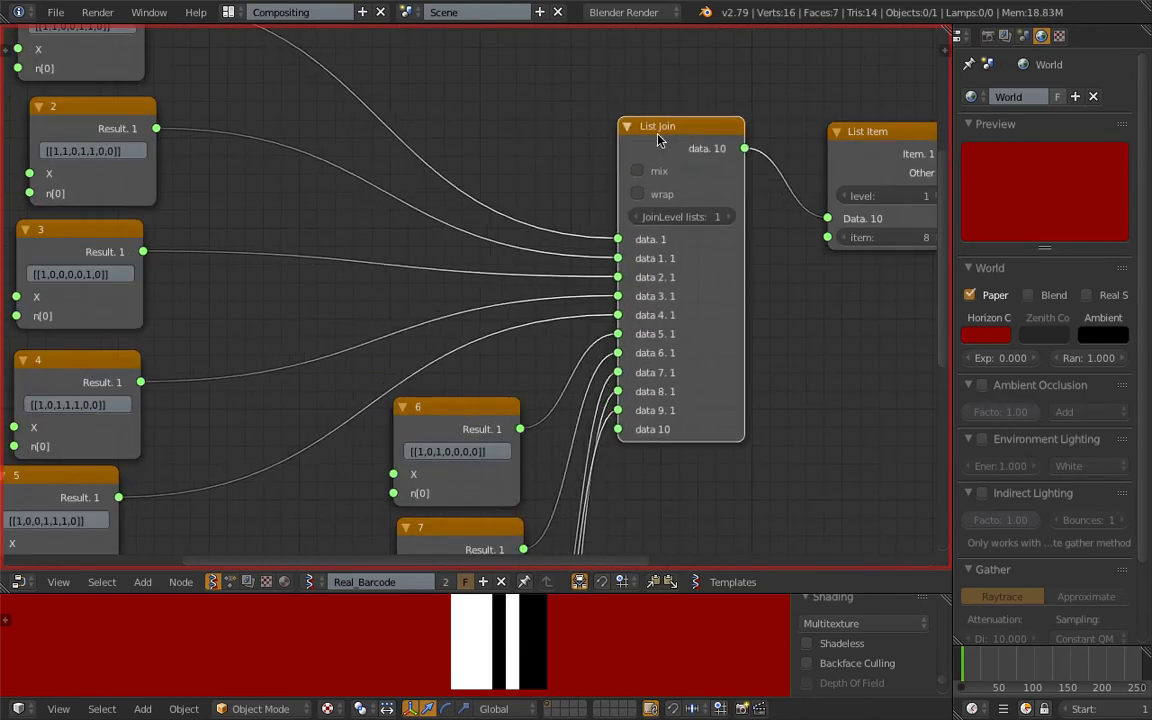
middle_click_drag(655, 135, 503, 176)
middle_click_drag(588, 205, 396, 264)
left_click_drag(535, 231, 550, 213)
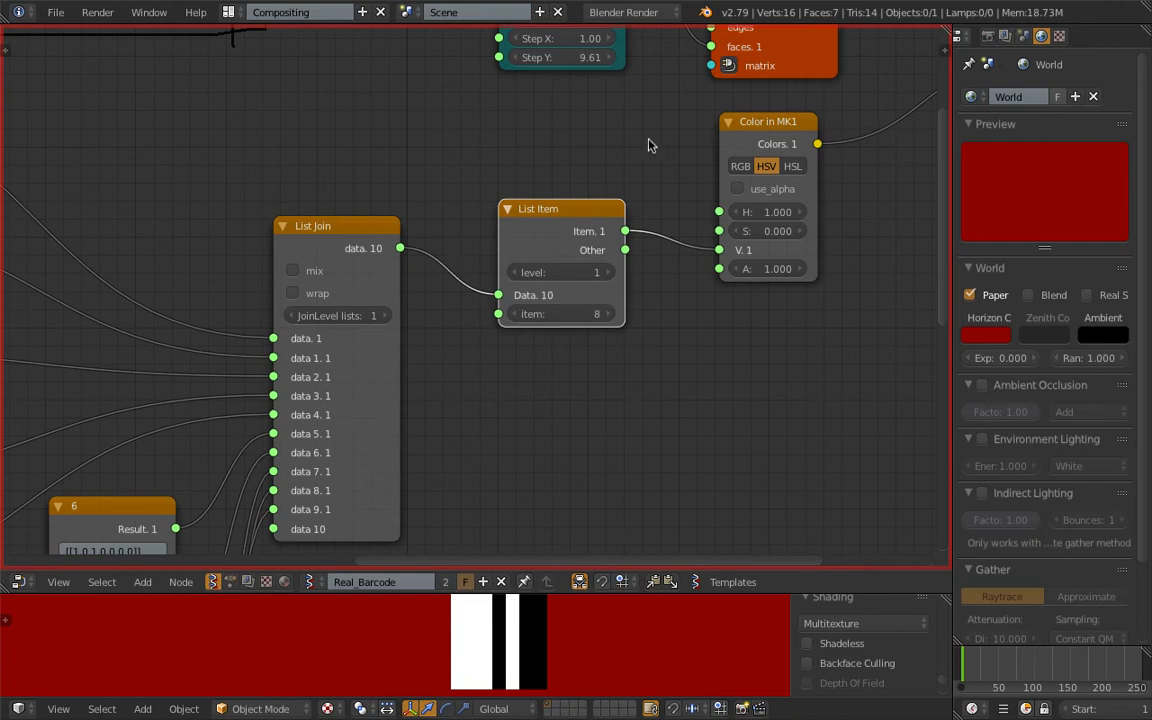
Enlarge the 3D view area, set the List Item node's item index to 0 and inspect the bars up close.
middle_click_drag(644, 150, 393, 314)
scroll(748, 161, "down", 1)
middle_click_drag(748, 161, 675, 206)
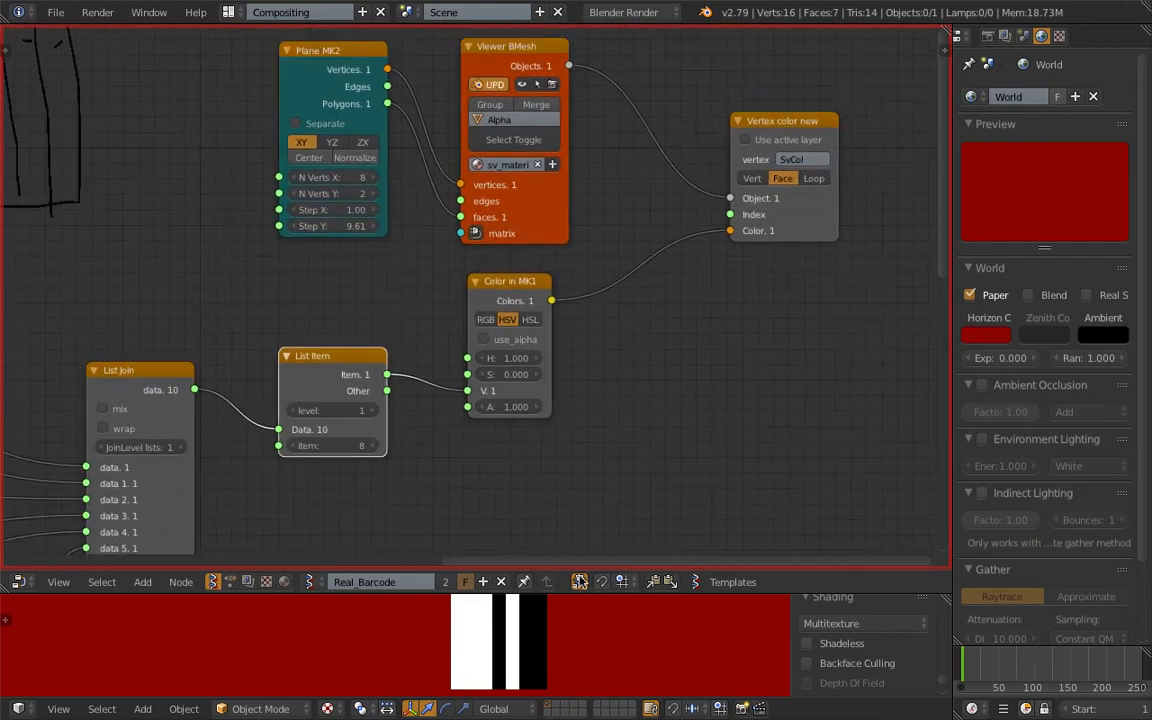
left_click_drag(615, 592, 615, 441)
middle_click_drag(586, 378, 637, 293)
left_click(431, 285)
left_click(401, 288)
type("0")
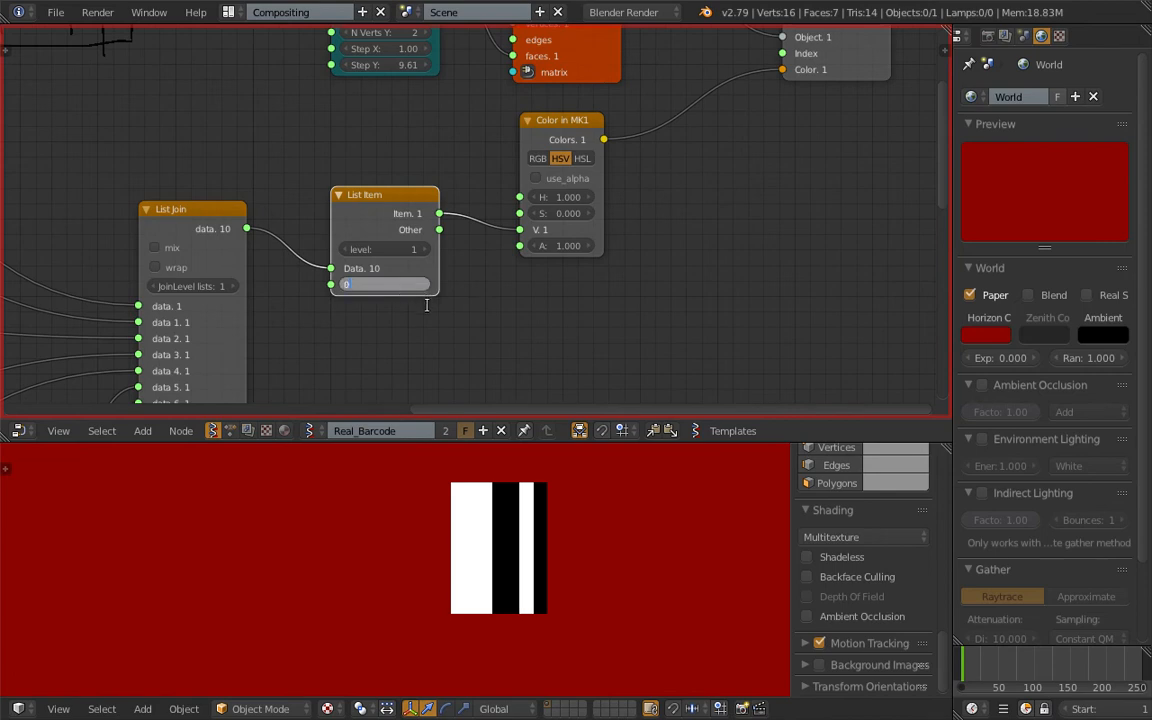
key("Return")
scroll(615, 538, "up", 2)
middle_click_drag(608, 527, 517, 537, "shift")
scroll(515, 571, "up", 1)
scroll(519, 503, "down", 1)
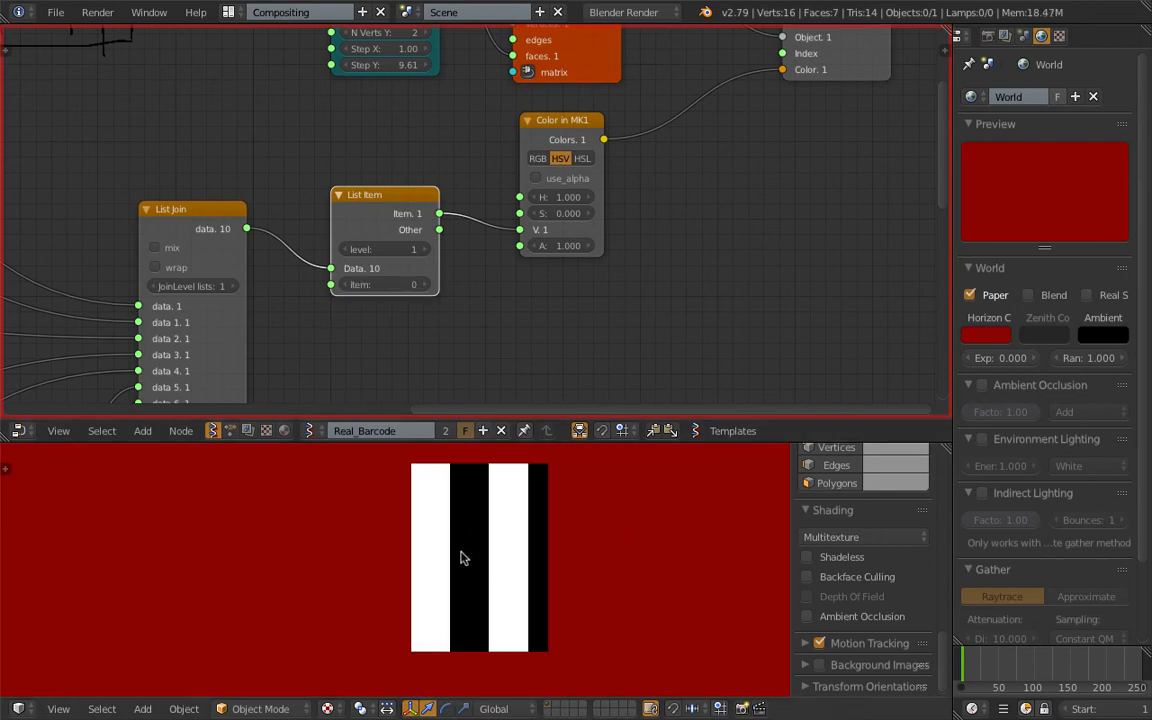
Try other item indexes on the List Item node and return it to 0.
middle_click_drag(301, 295, 402, 290)
scroll(476, 303, "up", 2)
left_click(537, 295)
left_click(534, 295)
left_click(451, 294)
left_click(451, 294)
scroll(204, 215, "down", 2)
Step the List Item node's item index up to 10 to cycle through the joined digit patterns.
middle_click_drag(206, 217, 748, 242)
middle_click_drag(558, 194, 181, 87)
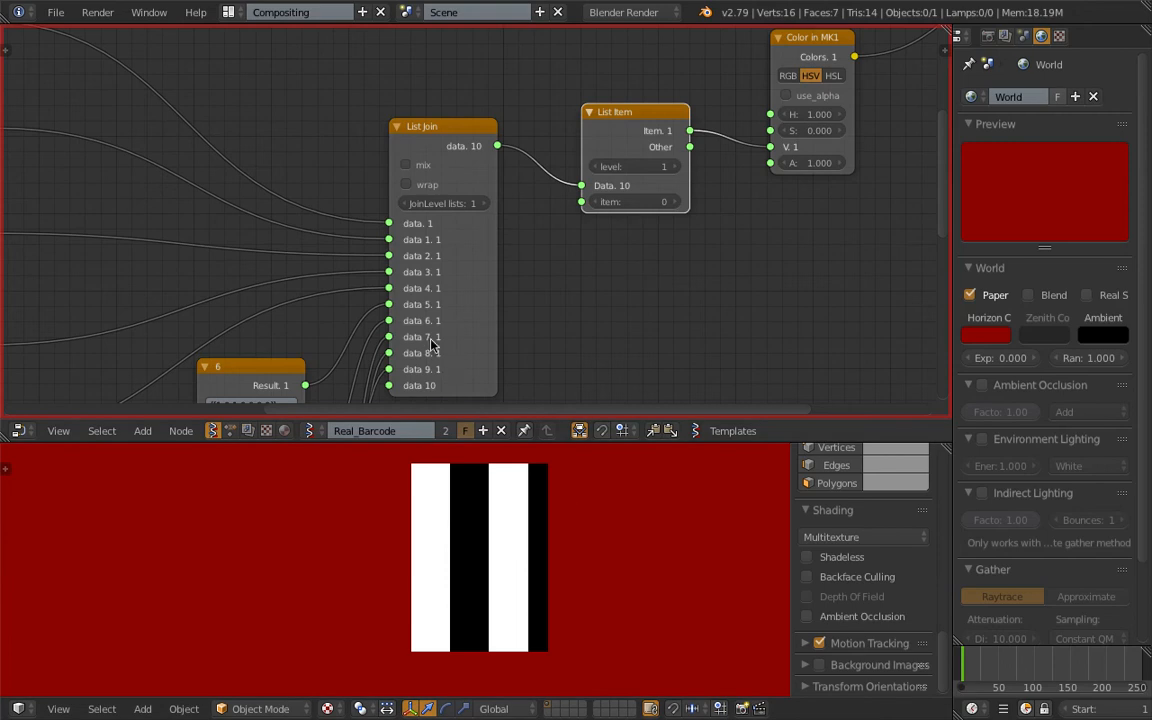
left_click(678, 202)
left_click(678, 202)
left_click(678, 202)
left_click(678, 202)
left_click(678, 202)
left_click(678, 202)
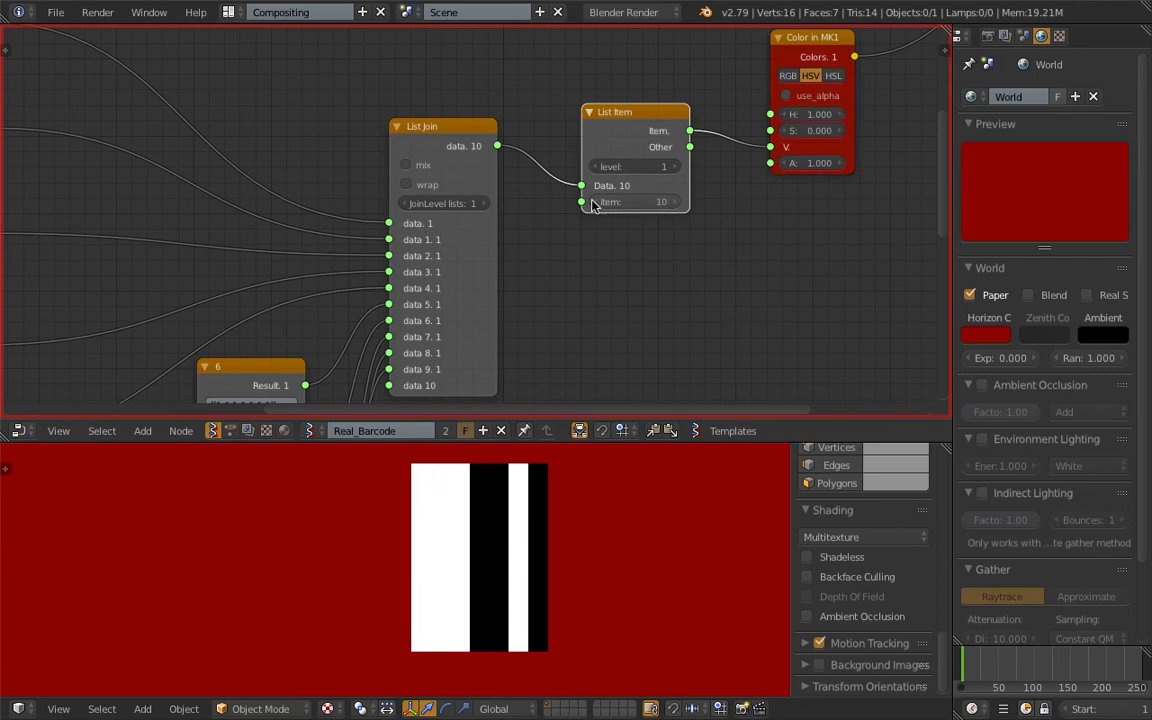
Step the List Item node's item index through the digit patterns and leave it at 2.
left_click(676, 204)
left_click(676, 204)
left_click(676, 204)
left_click(676, 204)
left_click(676, 204)
left_click(602, 204)
left_click(602, 204)
left_click(602, 204)
left_click(602, 204)
left_click(602, 204)
left_click(602, 204)
left_click(602, 204)
left_click(602, 204)
left_click(602, 204)
left_click(679, 203)
left_click(677, 204)
left_click(676, 204)
left_click(674, 204)
left_click(598, 204)
left_click(598, 204)
left_click(598, 204)
Set the Plane MK2 node's Step X to 0.70 and Step Y to 11.77, giving the 3D view more room.
middle_click_drag(720, 169, 626, 260)
middle_click_drag(707, 112, 535, 243)
scroll(490, 190, "down", 2)
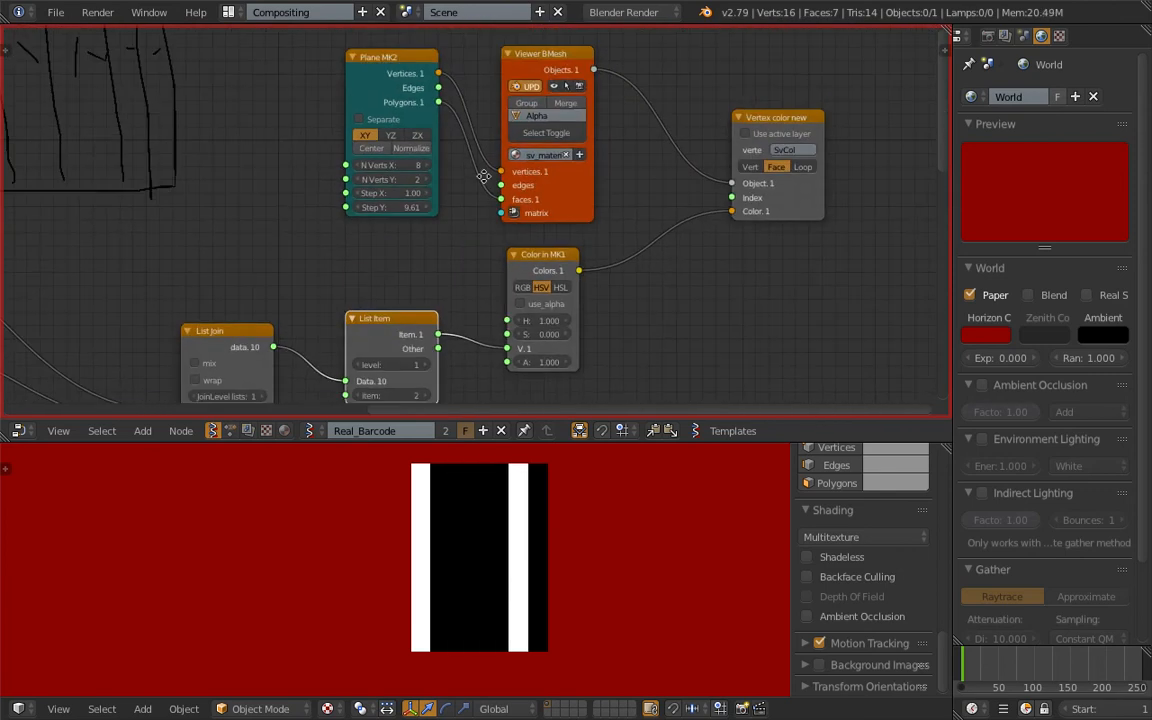
scroll(405, 185, "up", 1)
mouse_move(394, 196)
left_mouse_down()
mouse_move(427, 196)
mouse_move(374, 196)
mouse_move(392, 210)
left_mouse_up()
left_click_drag(562, 442, 562, 388)
left_click_drag(385, 183, 412, 202)
Change the world horizon color to pure white with R, G and B at 1.
left_click(985, 335)
left_click_drag(996, 148, 996, 94)
left_click(986, 338)
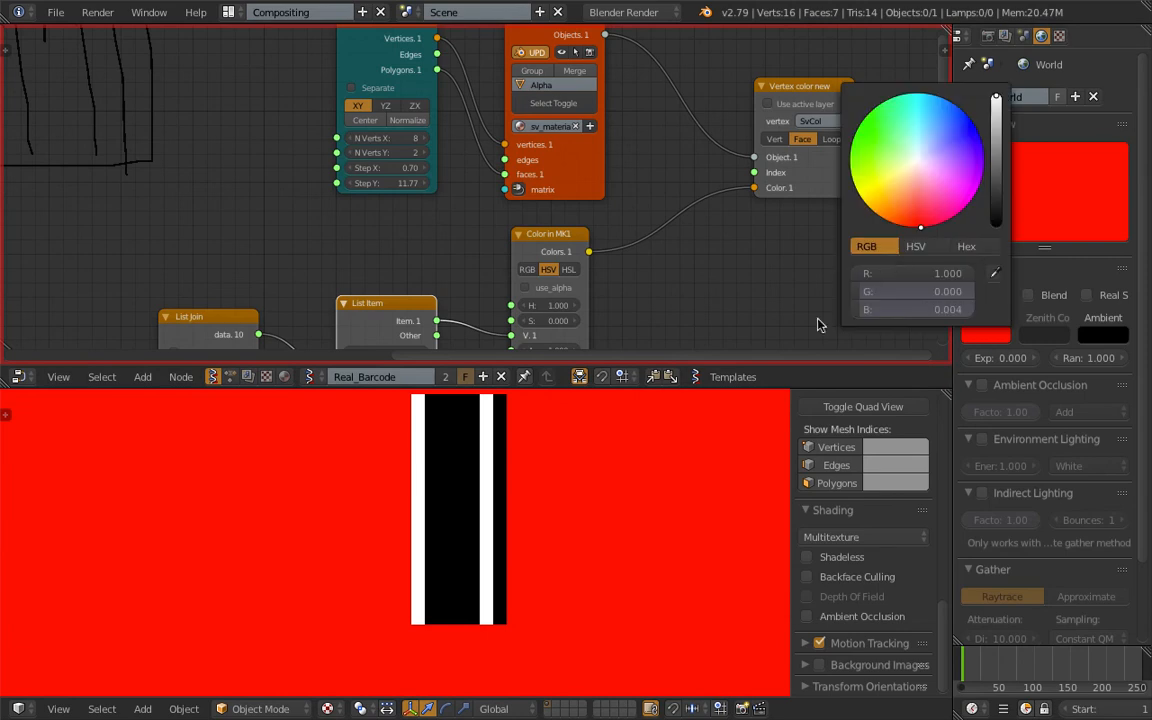
left_click_drag(936, 277, 936, 309)
type("1")
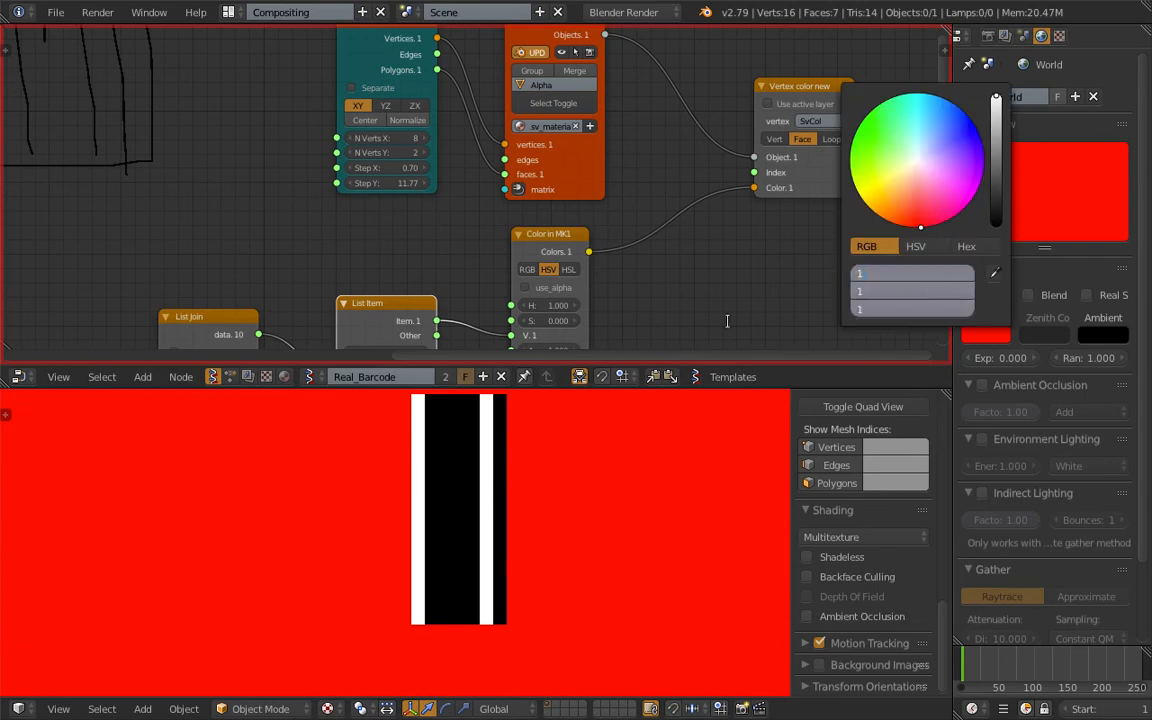
key("Return")
Select the generated bar object and duplicate it along the X axis beside the original.
middle_click_drag(518, 489, 347, 527, "shift")
right_click(341, 500)
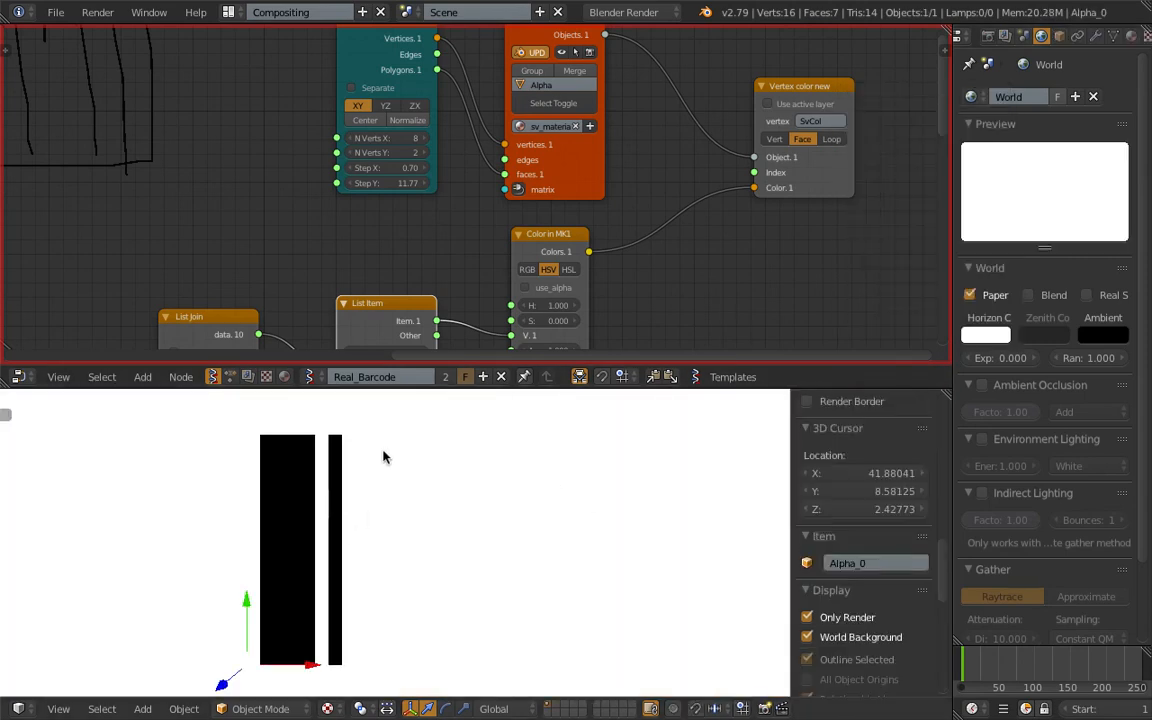
scroll(465, 231, "down", 4, "shift")
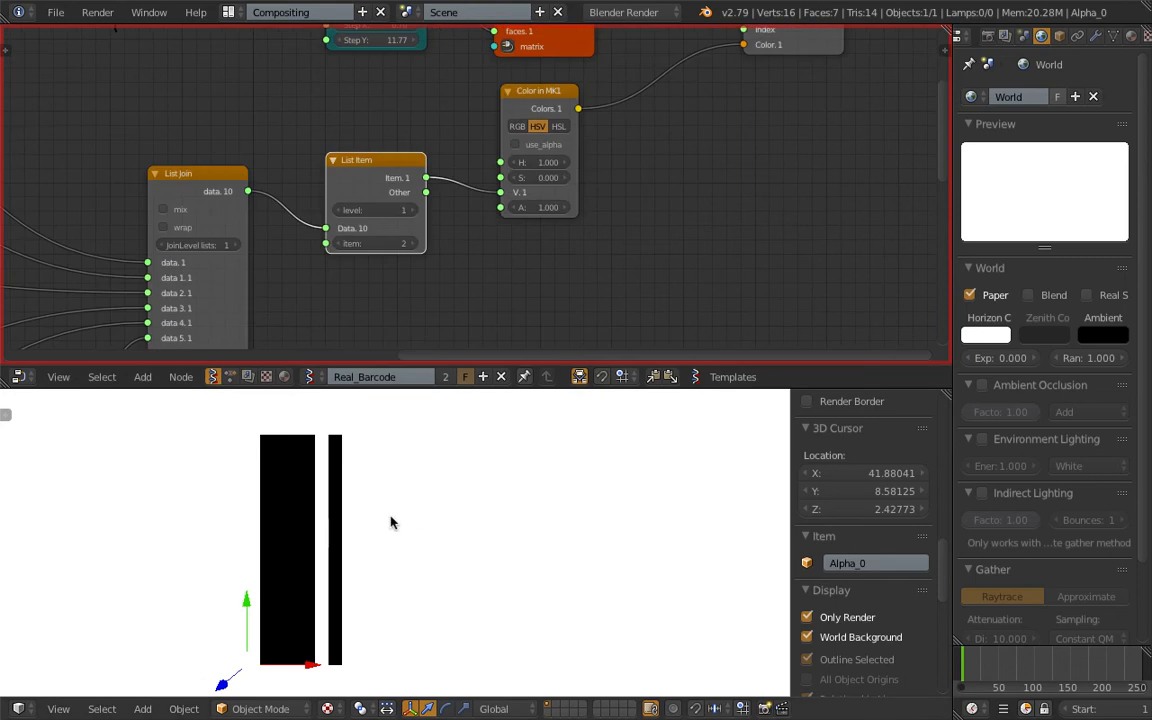
key("shift+d")
key("x")
left_click(494, 519)
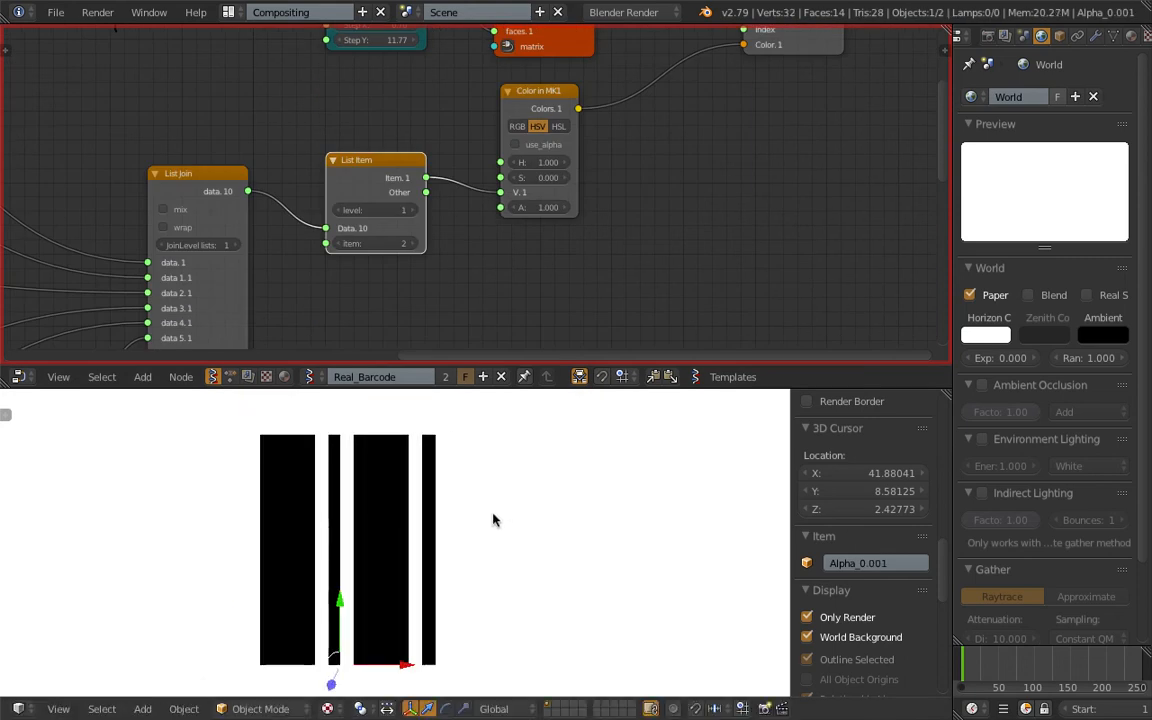
Set the List Item index to 3 and duplicate the original bars about 10.34 units along X.
left_click(420, 243)
key("shift+d")
key("x")
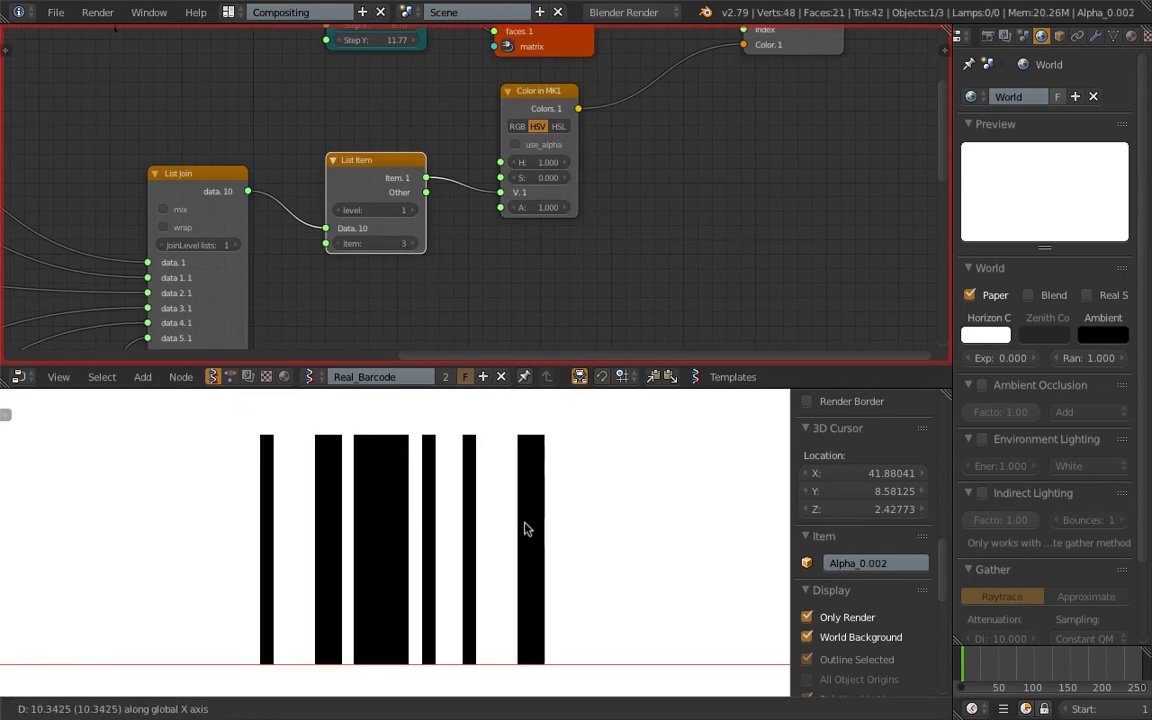
left_click(527, 532)
Set the List Item index to 6 and duplicate the original bars along X as the fourth group.
left_click_drag(395, 244, 428, 244)
right_click(317, 459)
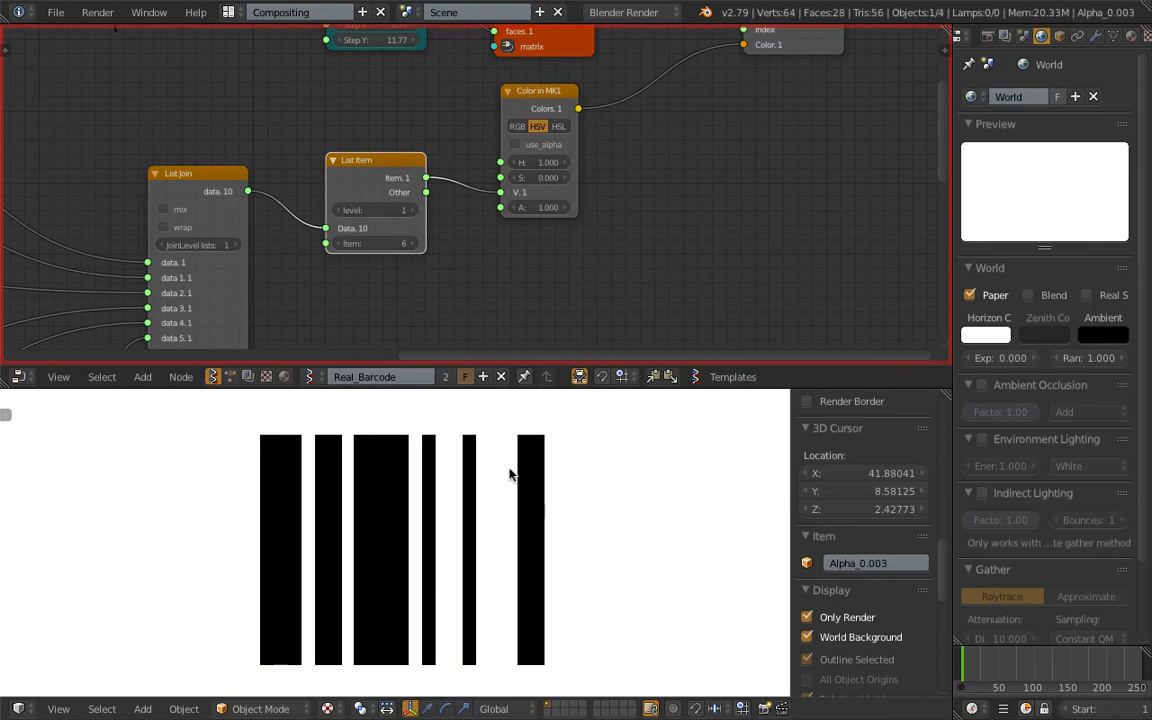
key("shift+d")
key("x")
left_click(674, 478)
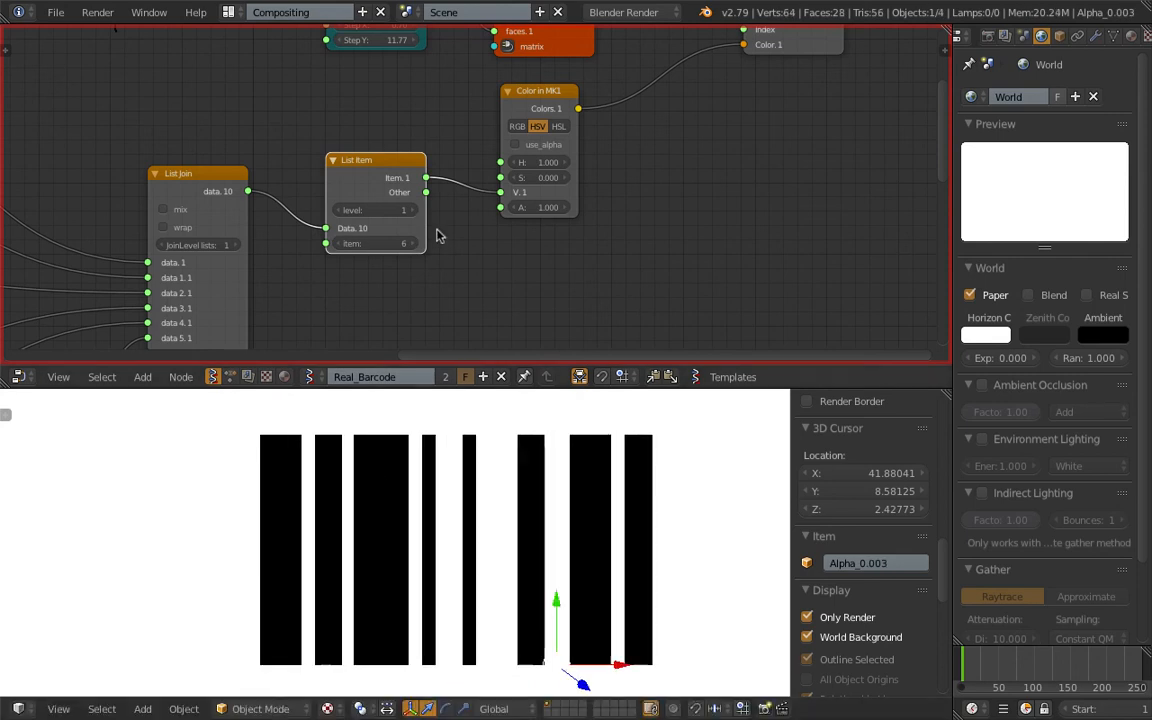
Set the List Item index to 8 and duplicate the original bars along X as the fifth group.
left_click(418, 244)
left_click(418, 244)
right_click(342, 509)
key("shift+d")
key("x")
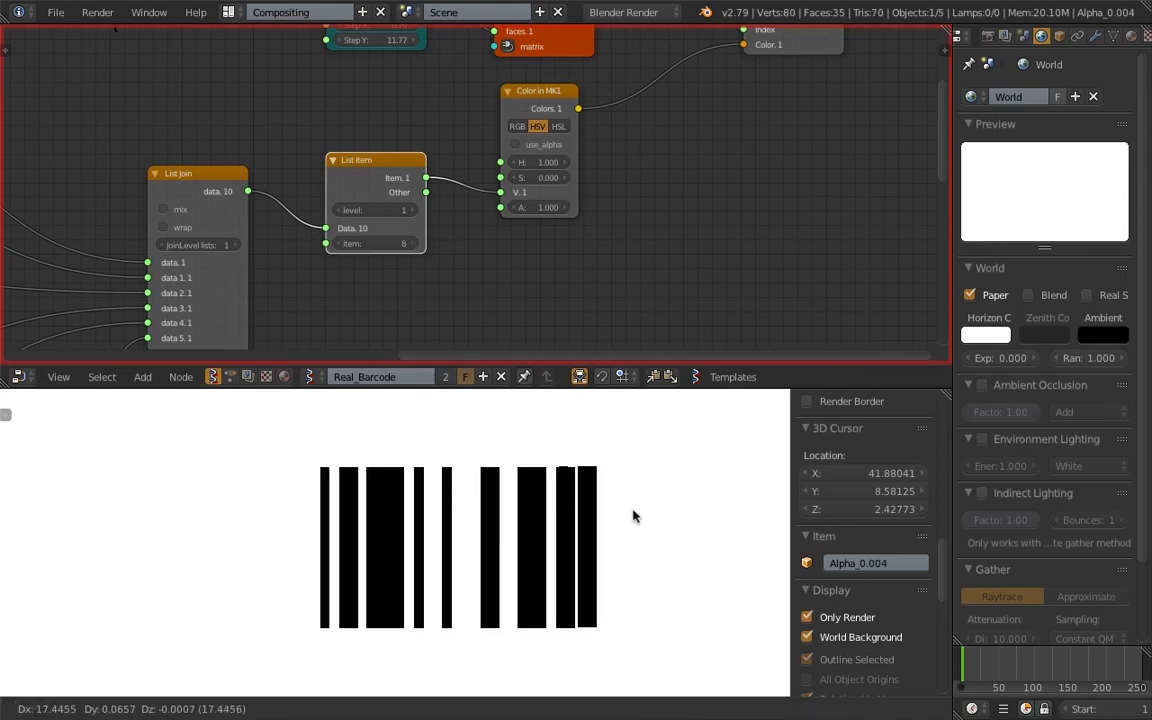
left_click(676, 522)
Raise the List Item index to 11 and duplicate the second bar group about 24.78 units along X.
left_click(418, 244)
left_click(418, 244)
left_click(418, 244)
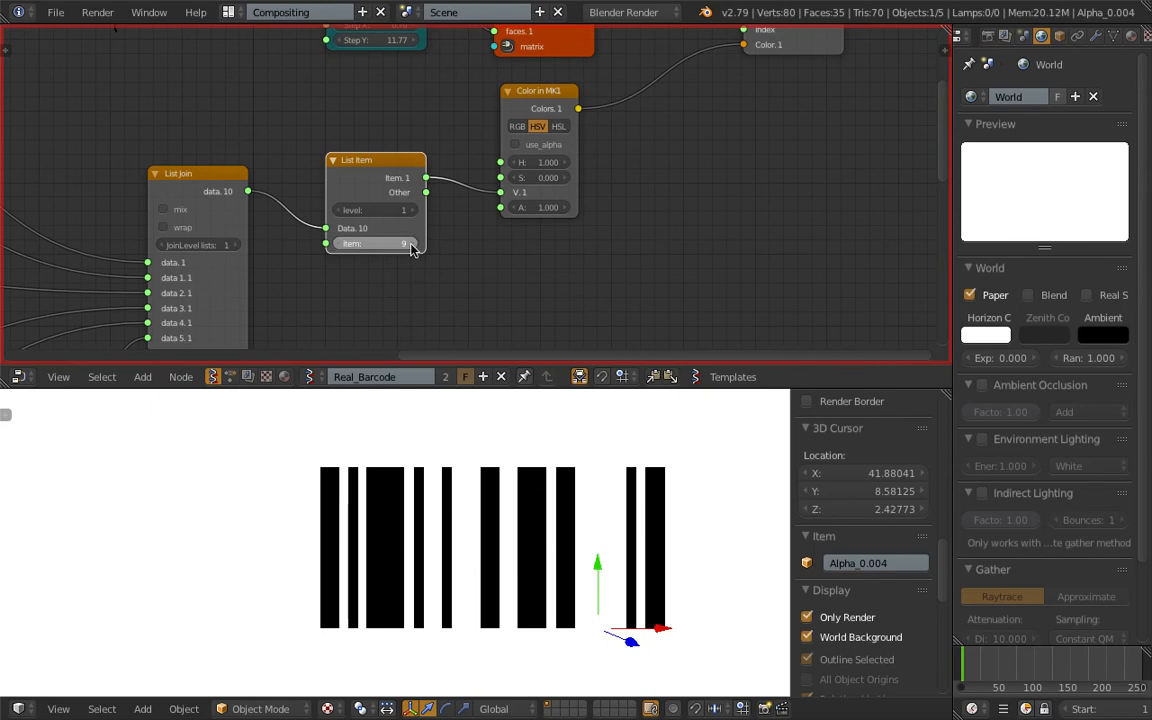
right_click(355, 489)
key("shift+d")
key("x")
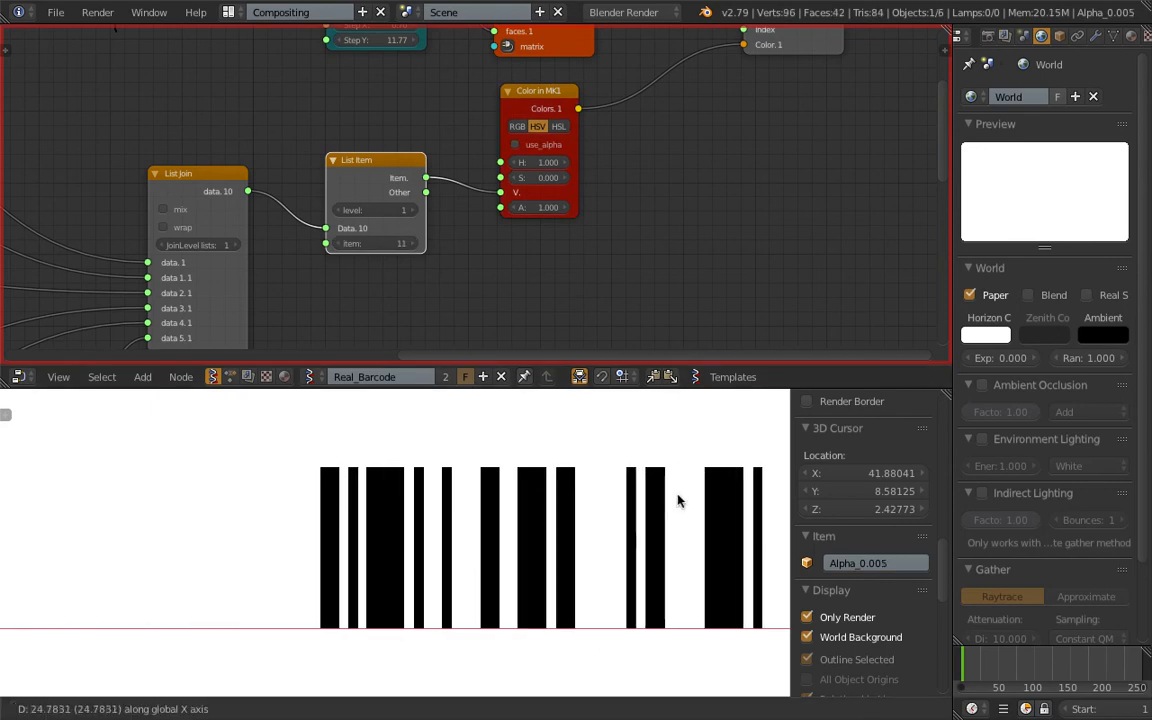
left_click(676, 501)
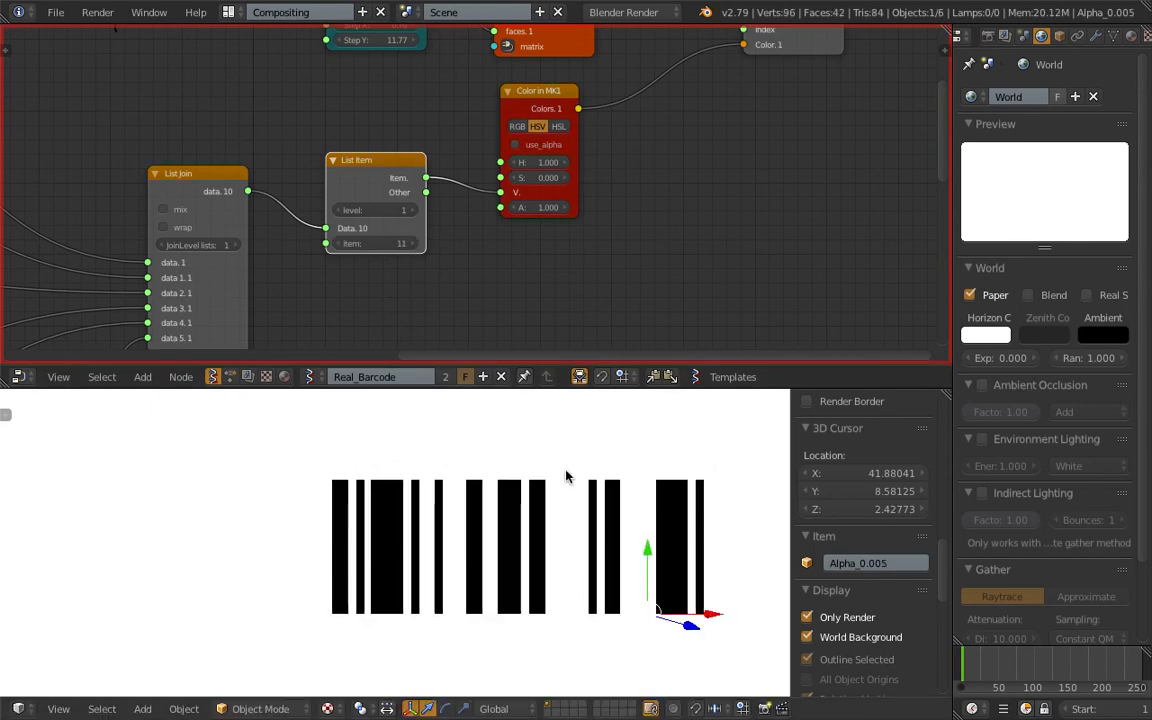
Lower the List Item index to 4 and duplicate the original bars along X to the end of the row.
left_click(337, 246)
left_click(337, 246)
left_click(337, 246)
double_click(337, 246)
left_click(337, 246)
left_click(337, 246)
right_click(239, 496)
key("shift+d")
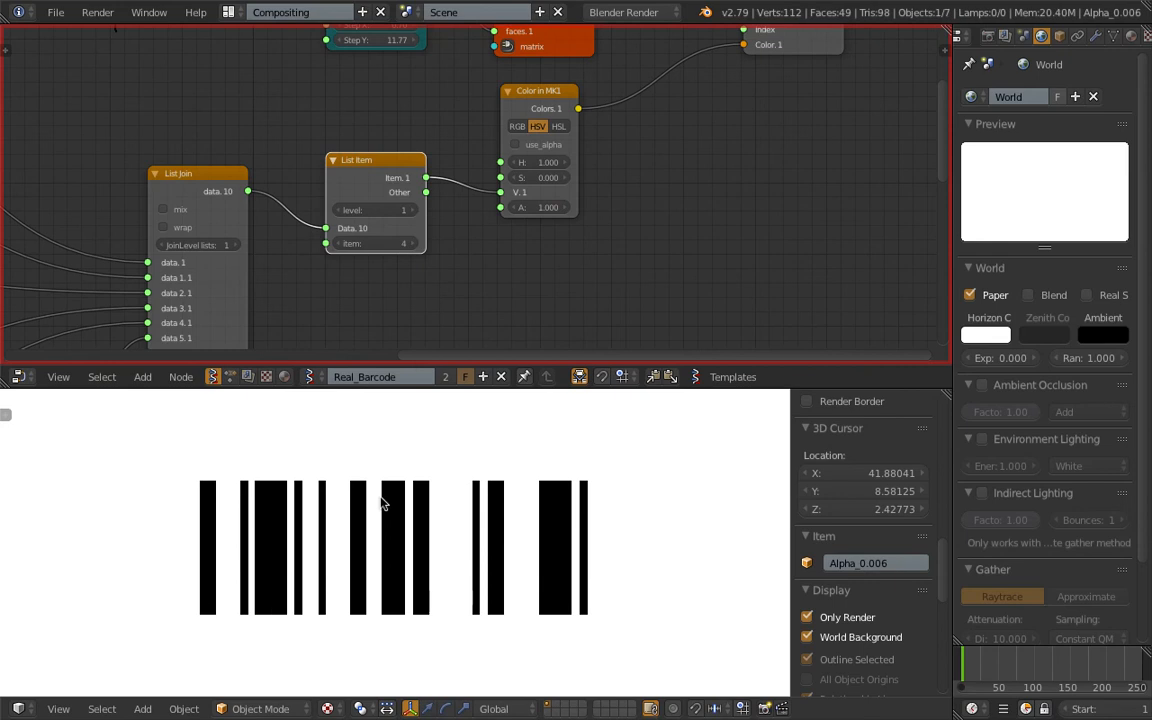
key("x")
left_click(657, 528)
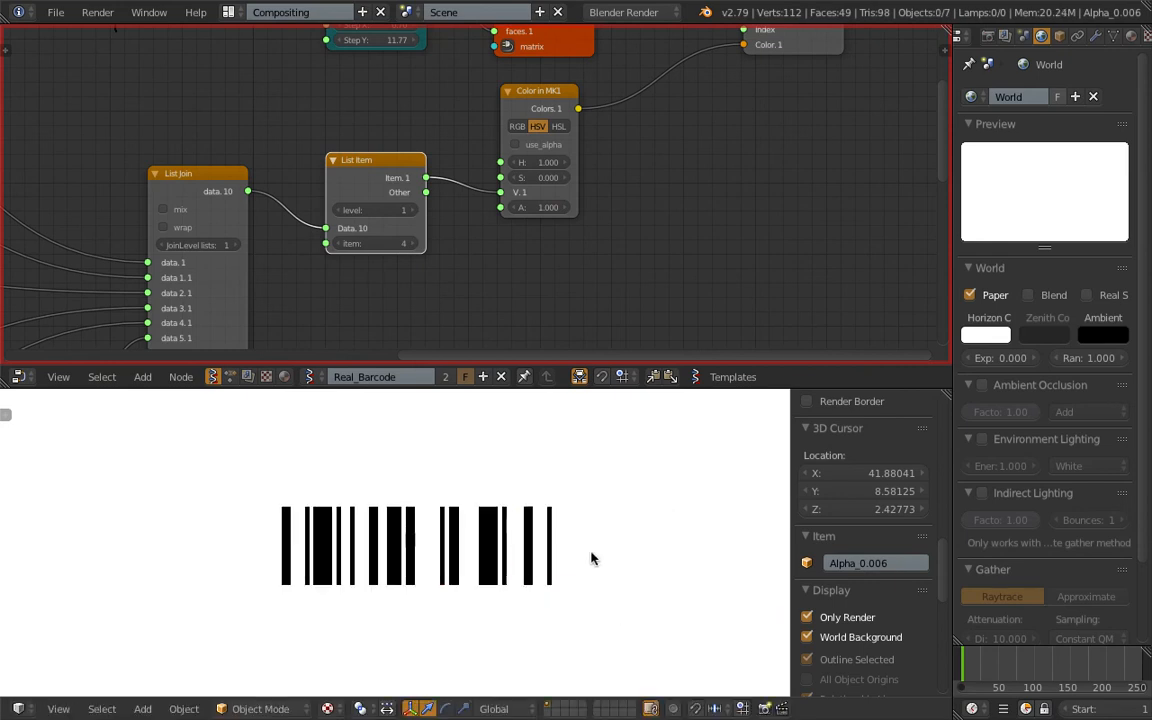
Darken the world horizon color to light grey so the white bars stand out.
scroll(598, 276, "down", 3)
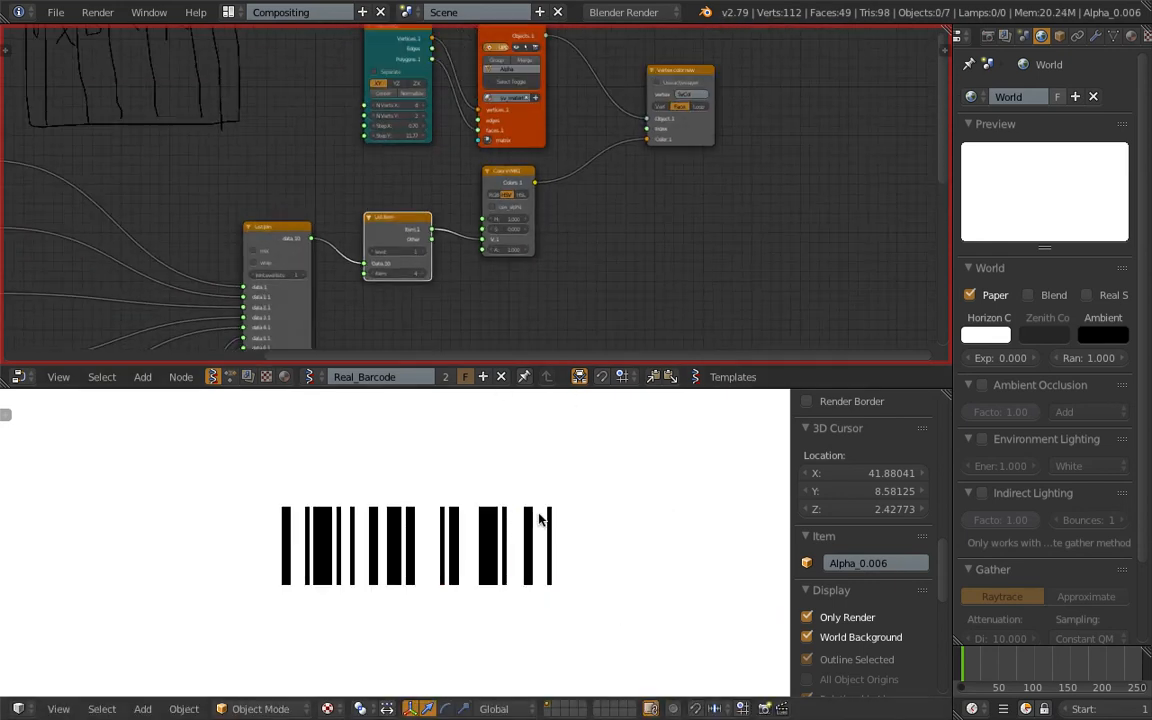
scroll(553, 528, "up", 3)
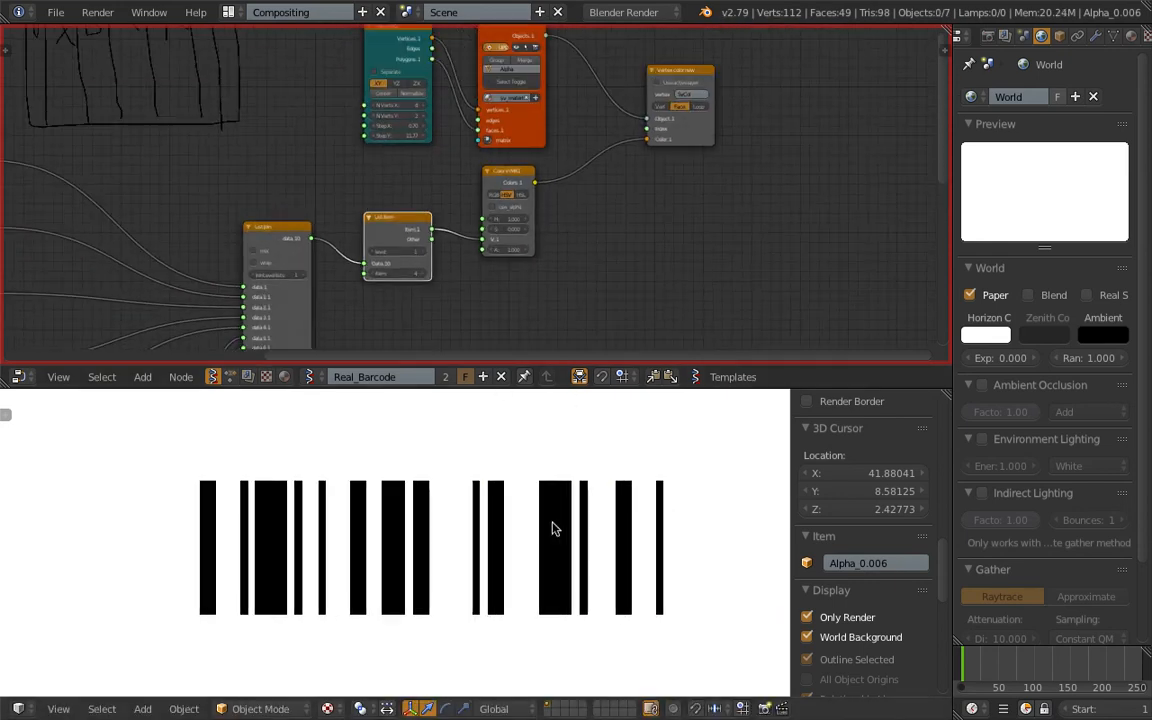
left_click(985, 334)
left_click_drag(996, 98, 996, 143)
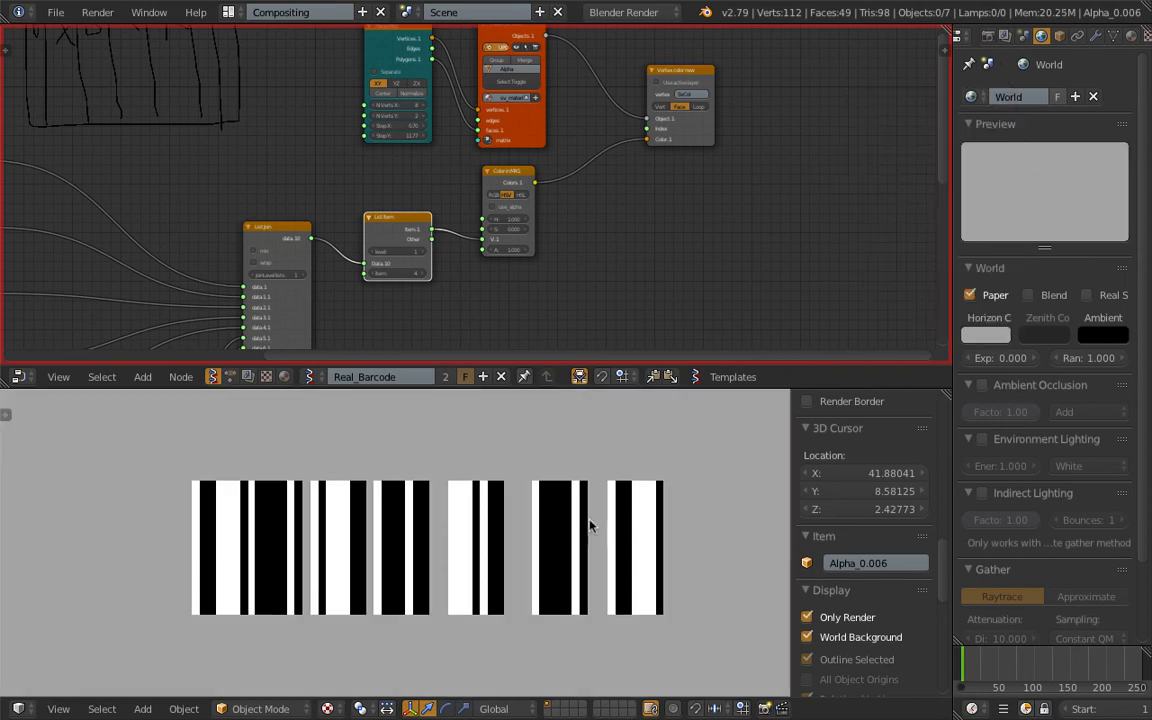
Select all bar objects and assign Group.001 to the Objects from Group node in the Animation Nodes tree.
key("a")
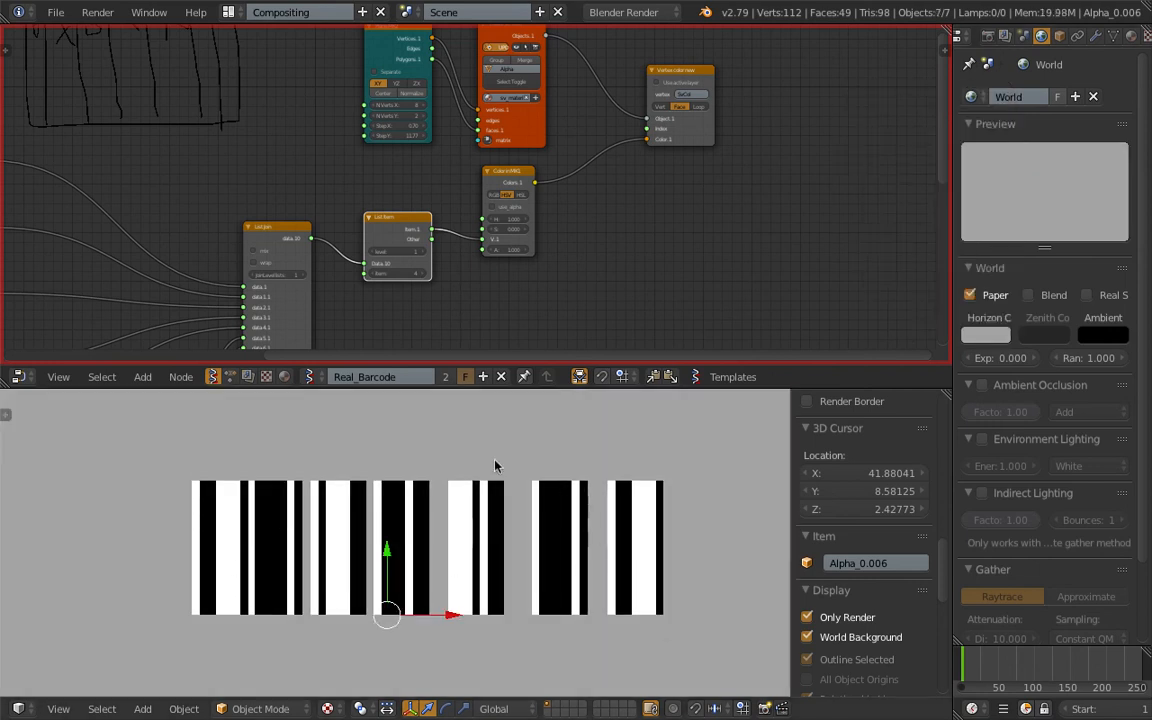
left_click(231, 378)
scroll(206, 228, "down", 2)
middle_click_drag(206, 228, 312, 272)
scroll(166, 110, "up", 7)
left_click(166, 102)
left_click(140, 143)
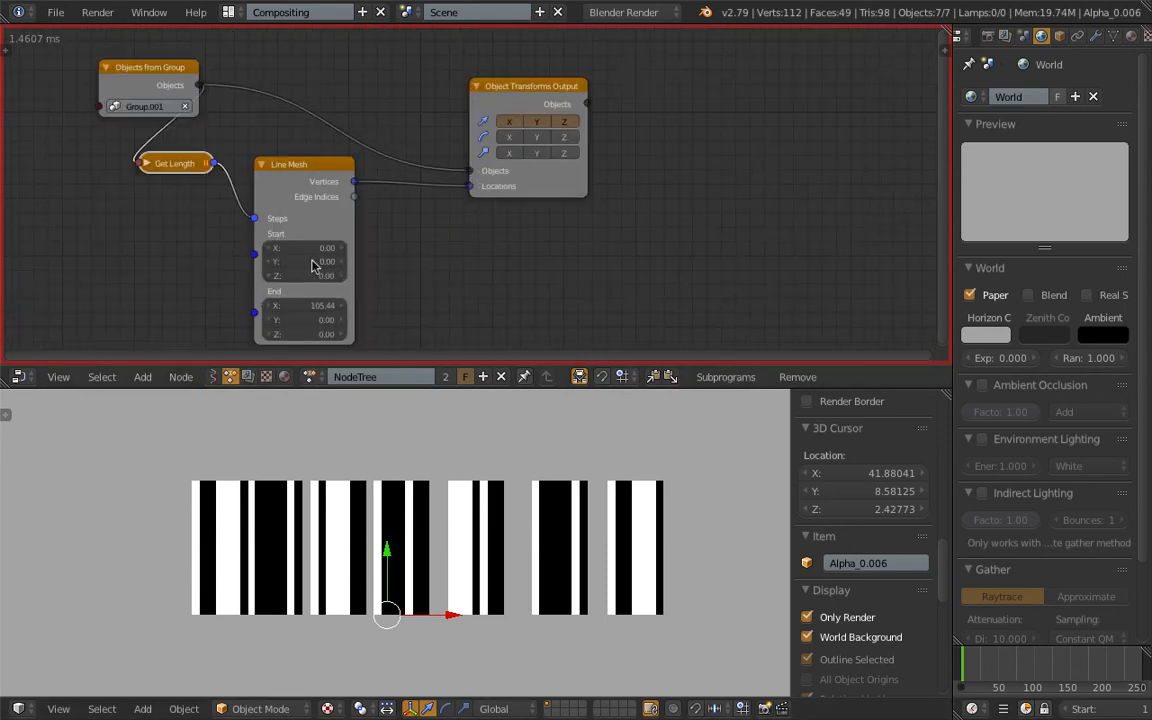
Turn off the Always auto-execution trigger and enable Tree Changed, Frame Changed and Property Changed.
key("t")
left_click(14, 140)
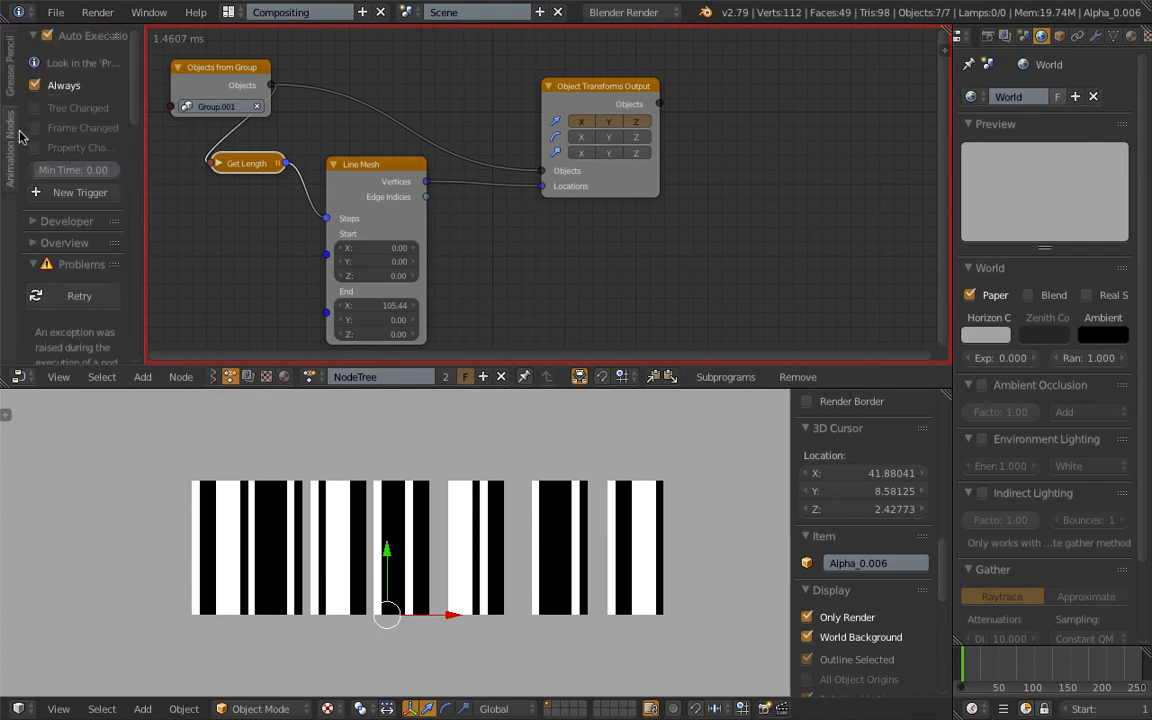
left_click(52, 88)
left_click(60, 107)
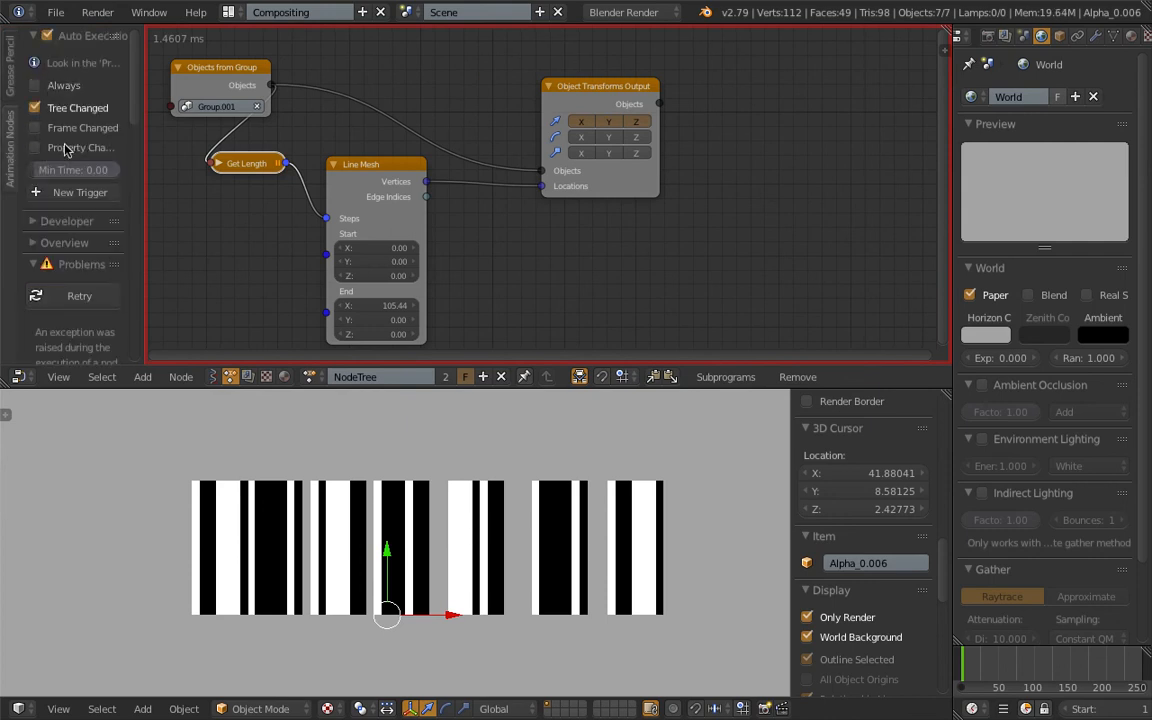
Retry the failed node tree and set the Line Mesh node's End X to 29.54 to close the gaps.
left_click(79, 296)
mouse_move(376, 306)
left_mouse_down()
mouse_move(2, 311)
mouse_move(2, 372)
left_mouse_up()
scroll(562, 203, "up", 1)
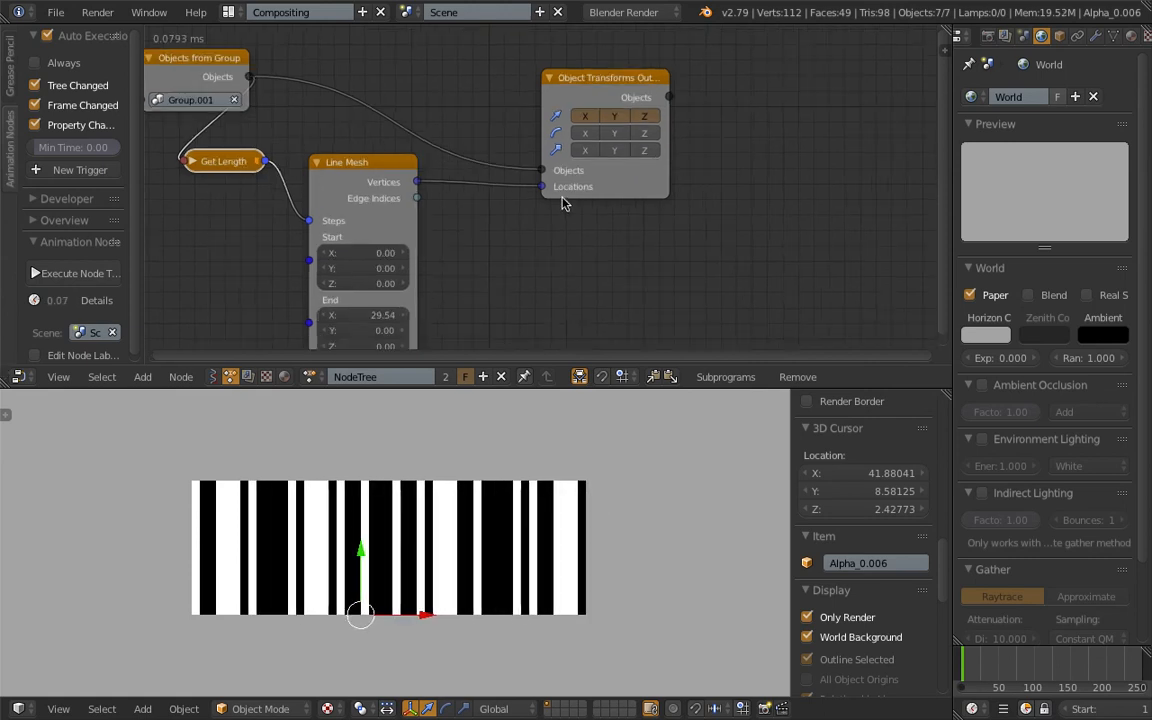
Enable scale on the Object Transforms Output node and set its scale to 2 in Y and 1 in Z.
left_click_drag(586, 150, 643, 152)
left_click_drag(640, 248, 700, 235)
left_click(621, 248)
type("1")
key("Return")
left_click(624, 232)
type("2")
key("Return")
Deselect all bar objects and place the 3D cursor beside the barcode.
middle_click_drag(609, 518, 614, 580, "shift")
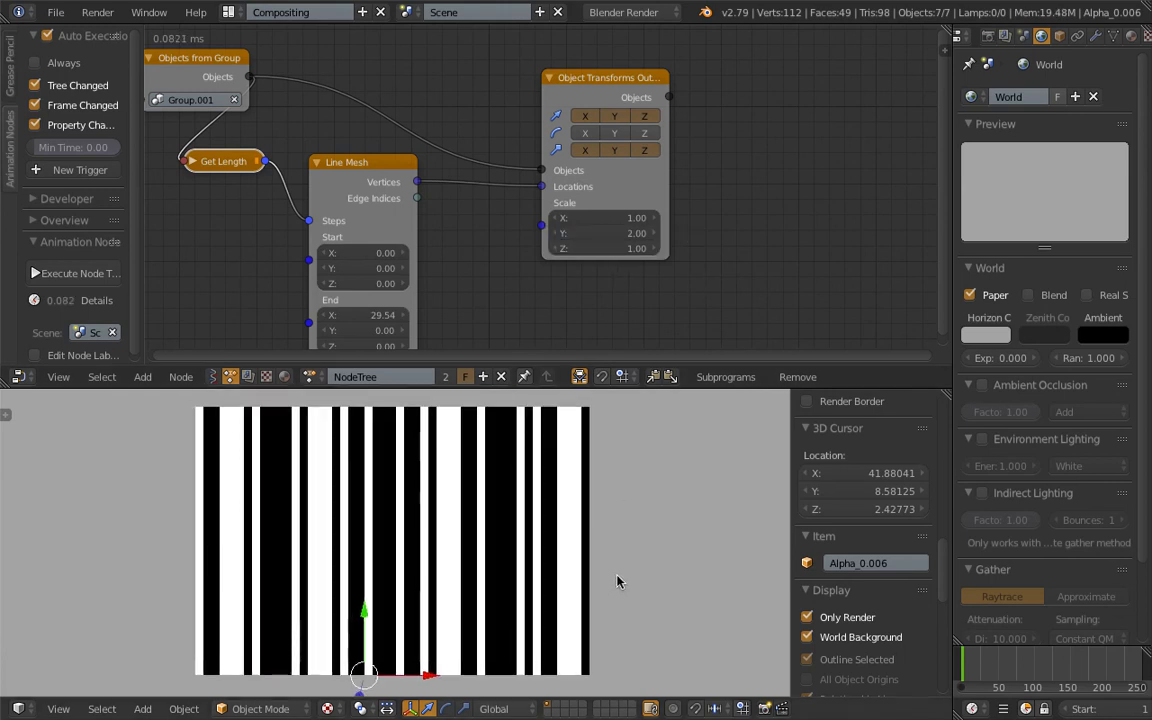
scroll(615, 578, "down", 1)
key("a")
left_click(615, 577)
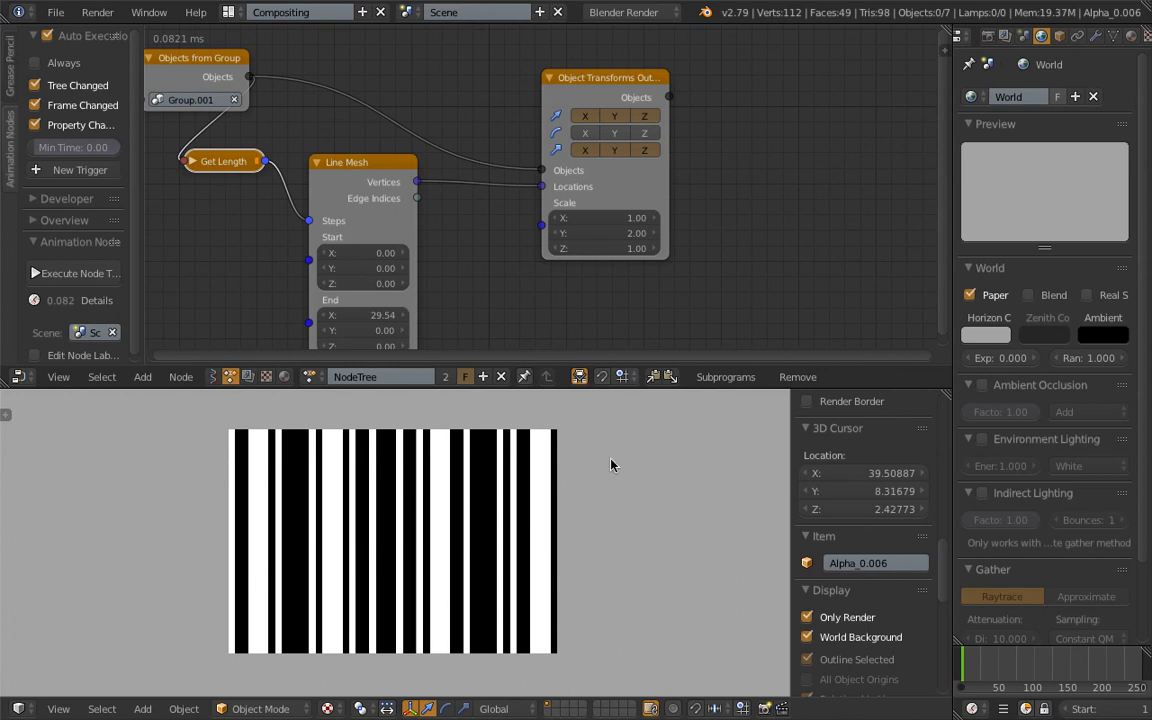
Hide the 3D view's properties sidebar and enlarge the view area to inspect the finished barcode.
left_click_drag(611, 388, 611, 377)
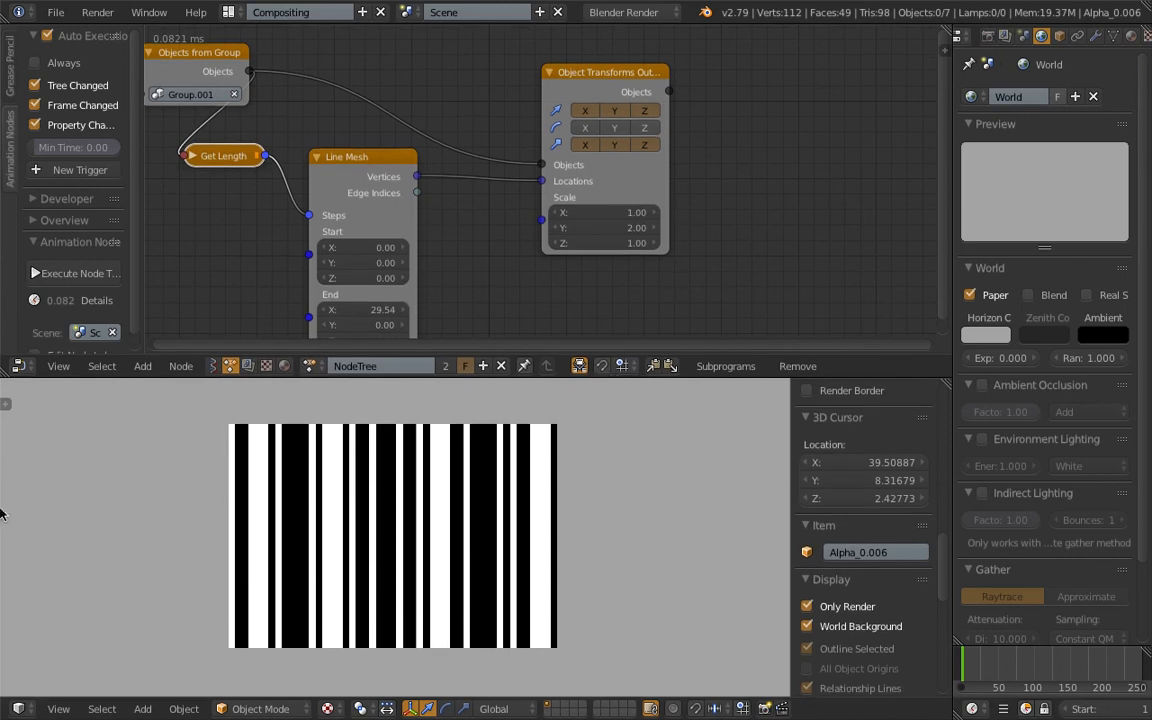
key("n")
scroll(542, 505, "down", 2)
scroll(523, 537, "up", 2)
scroll(564, 477, "down", 1)
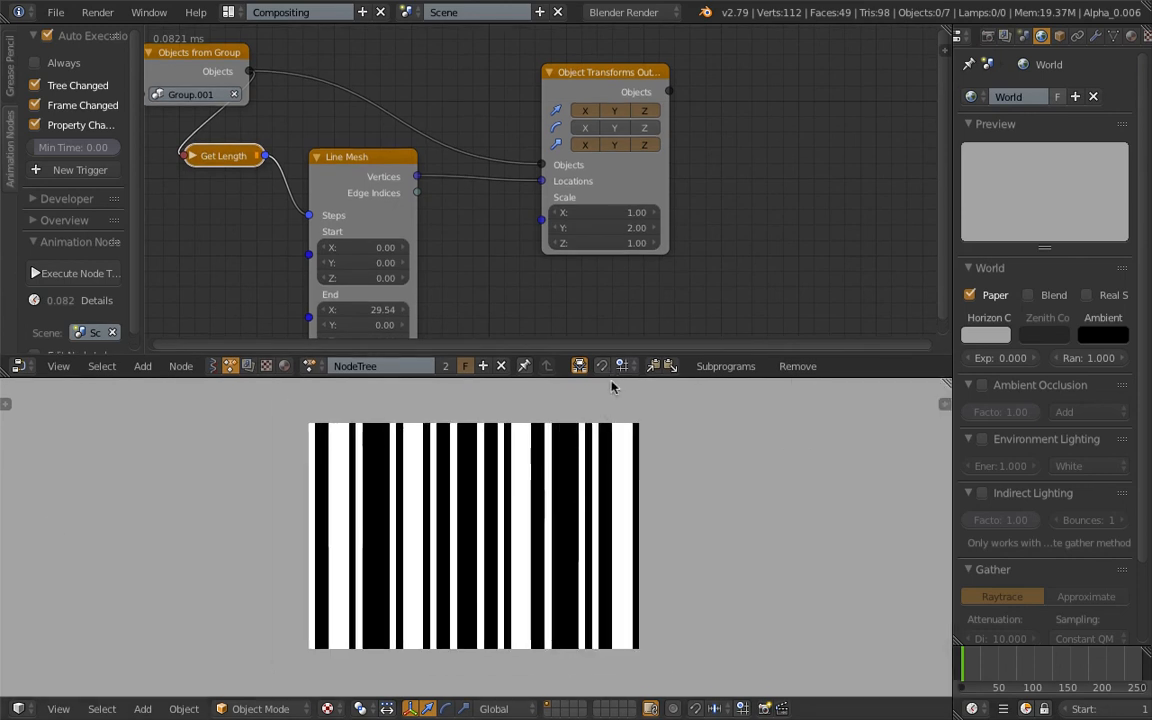
left_click_drag(611, 378, 611, 331)
scroll(473, 503, "up", 1)
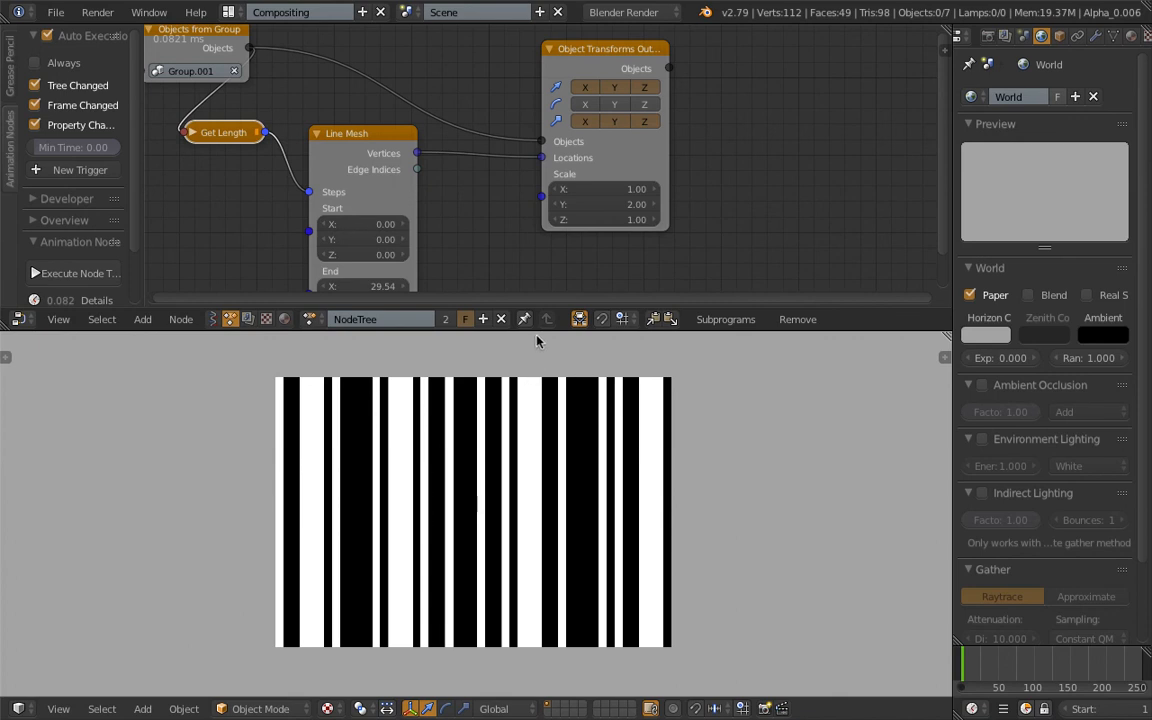
scroll(514, 342, "down", 1)
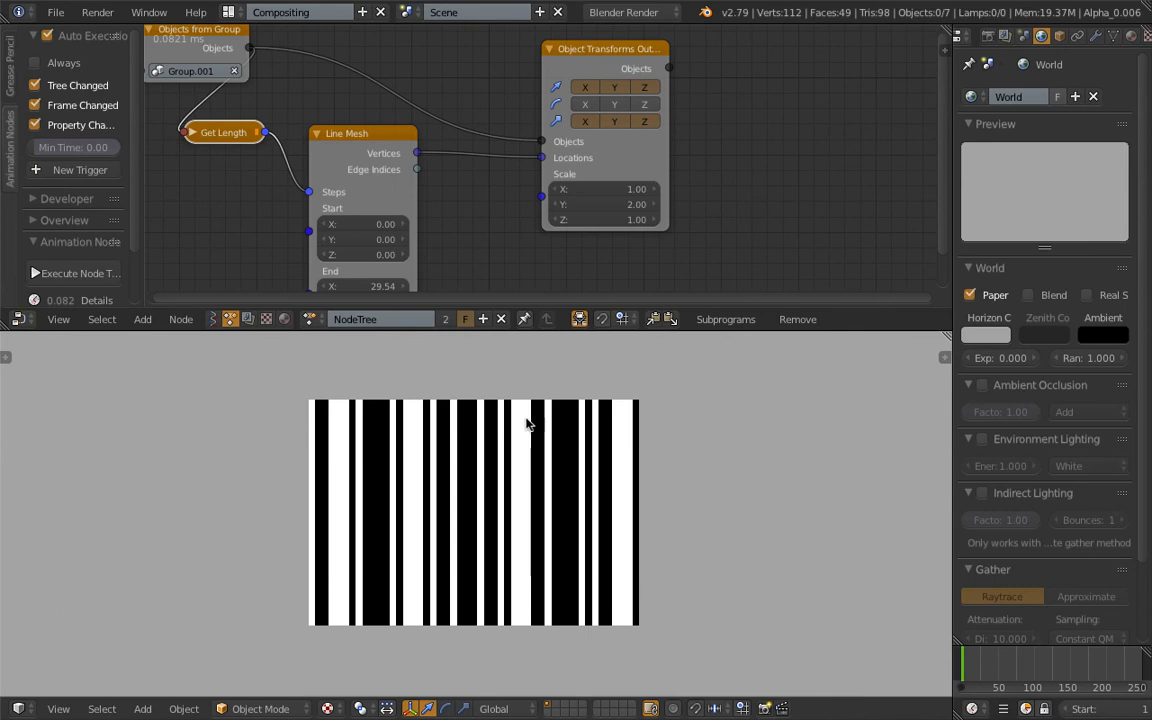
Switch the node editor back to Sverchok and open the Real_Barcode tree.
key("Home")
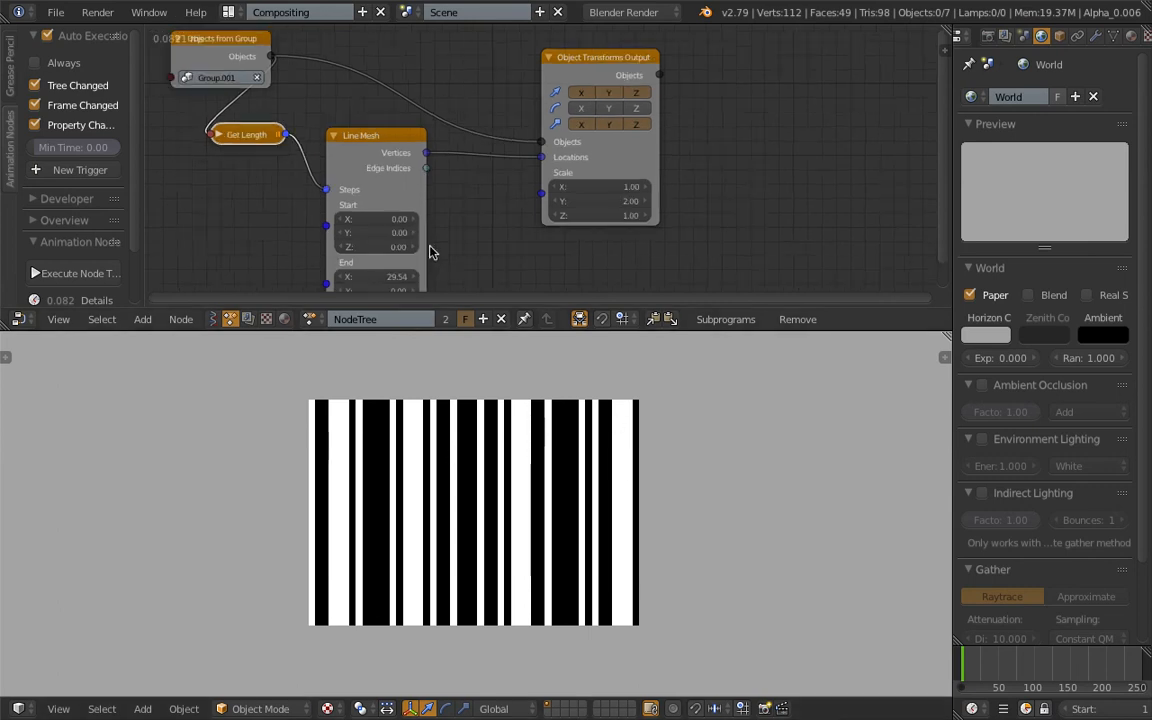
left_click(212, 319)
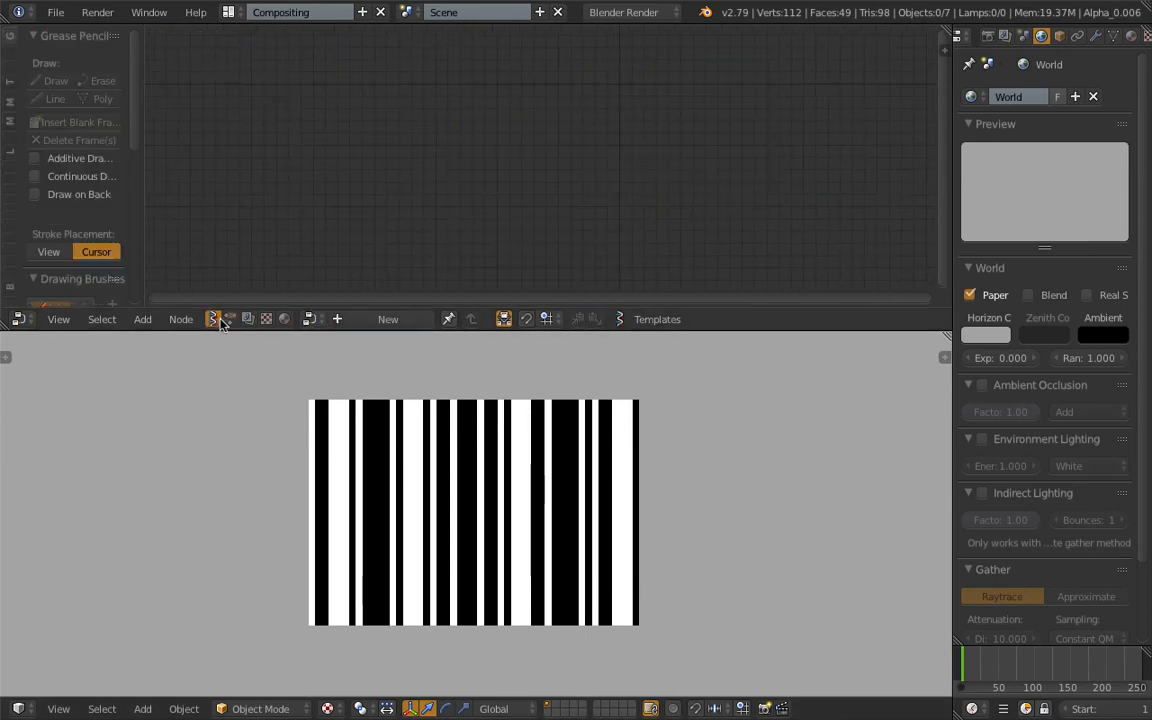
left_click(310, 319)
left_click(322, 346)
scroll(342, 190, "down", 3)
middle_click_drag(338, 186, 436, 176)
middle_click_drag(212, 161, 503, 180)
scroll(503, 180, "up", 2)
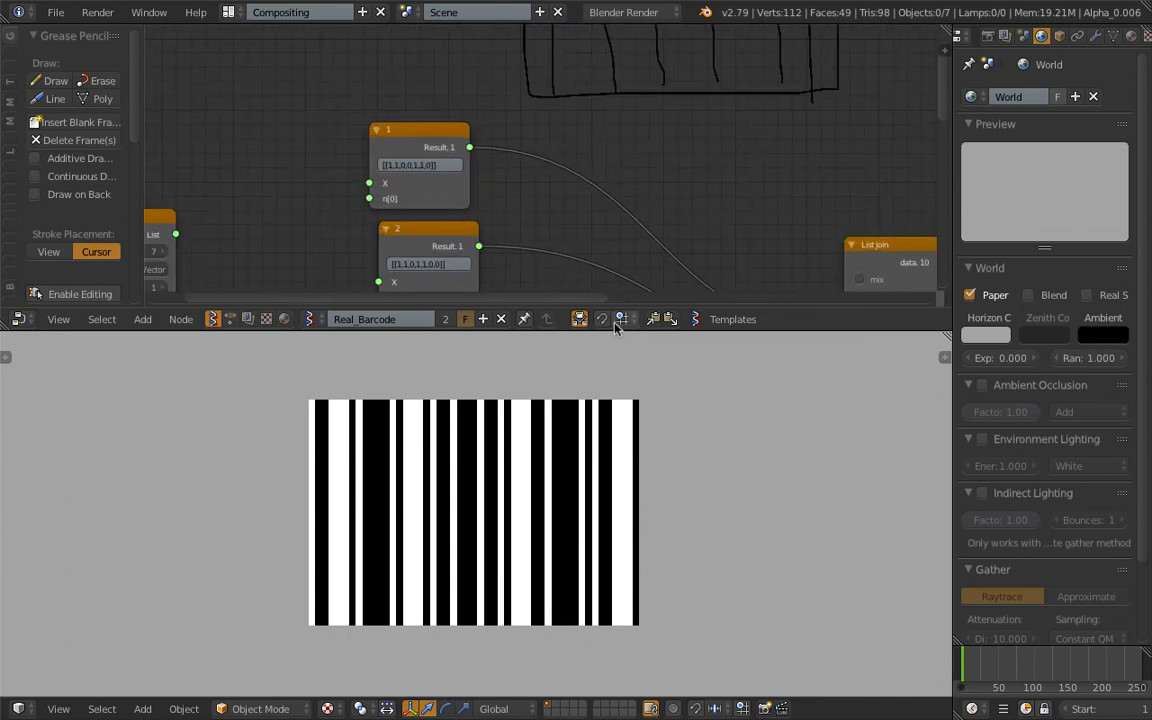
Review the Real_Barcode tree between the List Join and List Item nodes and the digit formula nodes.
left_click_drag(618, 324, 625, 430)
scroll(583, 281, "down", 1)
middle_click_drag(583, 281, 468, 175)
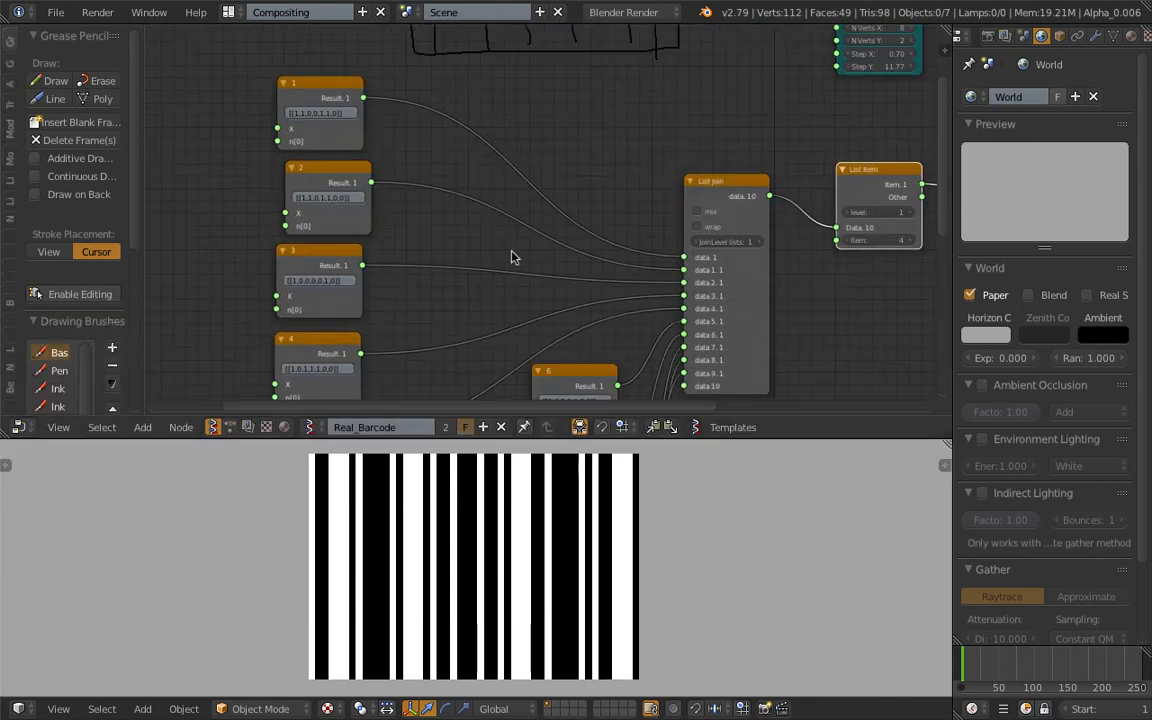
middle_click_drag(512, 257, 450, 203)
middle_click_drag(572, 203, 496, 216)
scroll(637, 243, "up", 1)
middle_click_drag(709, 243, 624, 231)
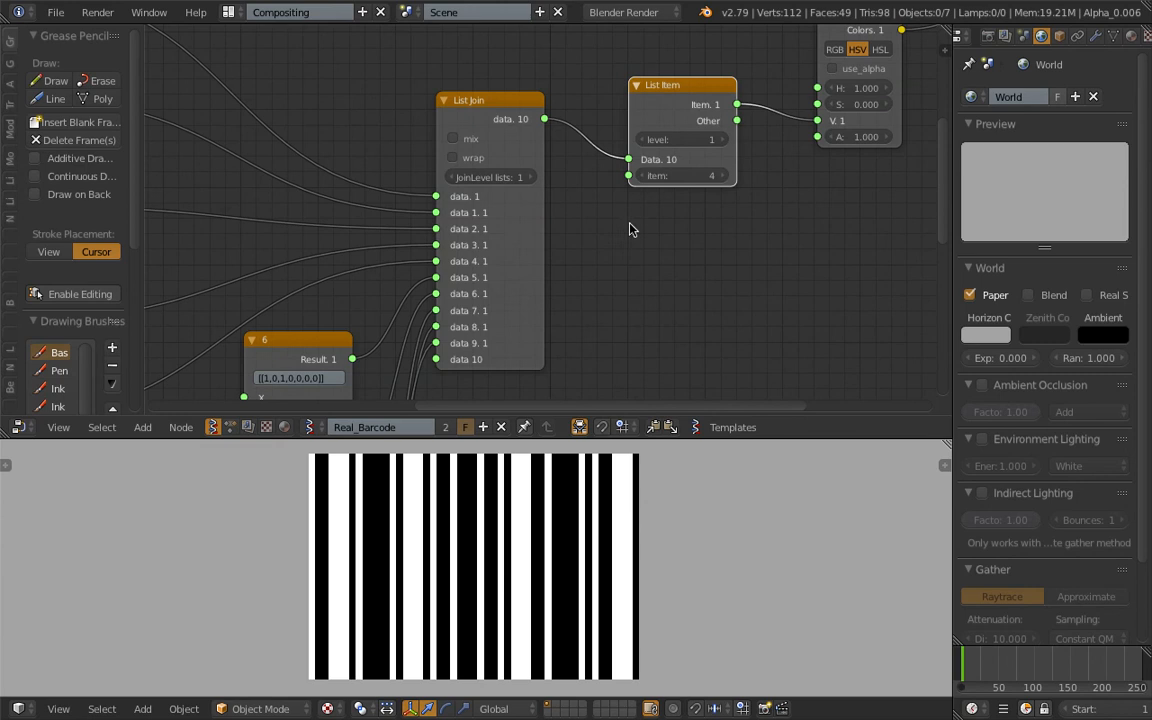
mouse_move(632, 229)
left_mouse_down()
mouse_move(626, 238)
mouse_move(712, 239)
mouse_move(724, 264)
left_mouse_up()
middle_click_drag(327, 214, 591, 174)
middle_click_drag(370, 248, 512, 262)
scroll(512, 262, "up", 3)
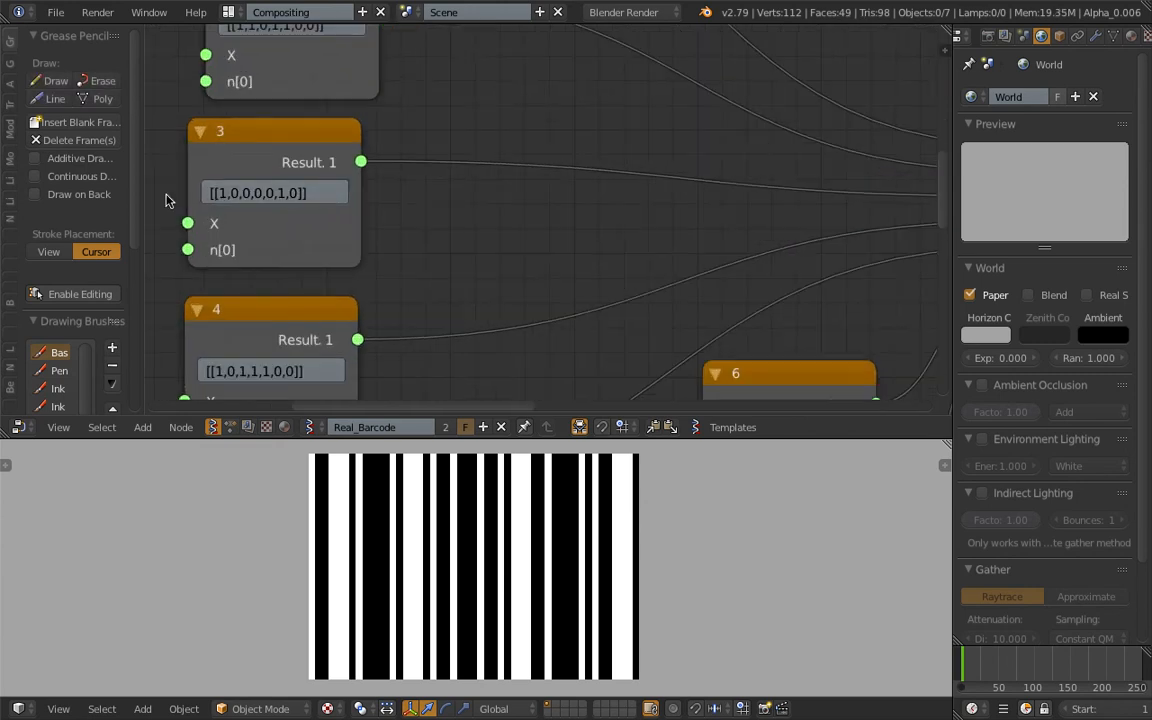
Review the digit formula nodes feeding the List Join node, as far as the Plane MK2 node.
middle_click_drag(229, 194, 196, 107)
middle_click_drag(619, 364, 549, 233)
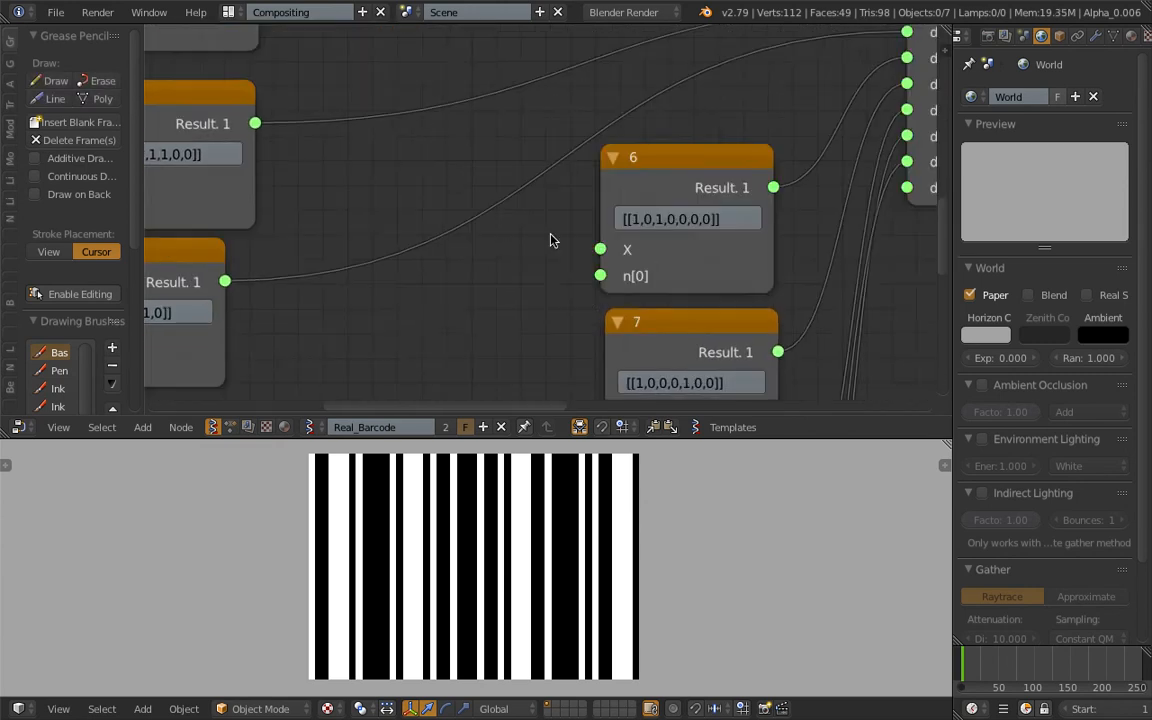
scroll(549, 233, "down", 1)
middle_click_drag(642, 316, 623, 324)
middle_click_drag(508, 604, 399, 456)
scroll(449, 221, "down", 8)
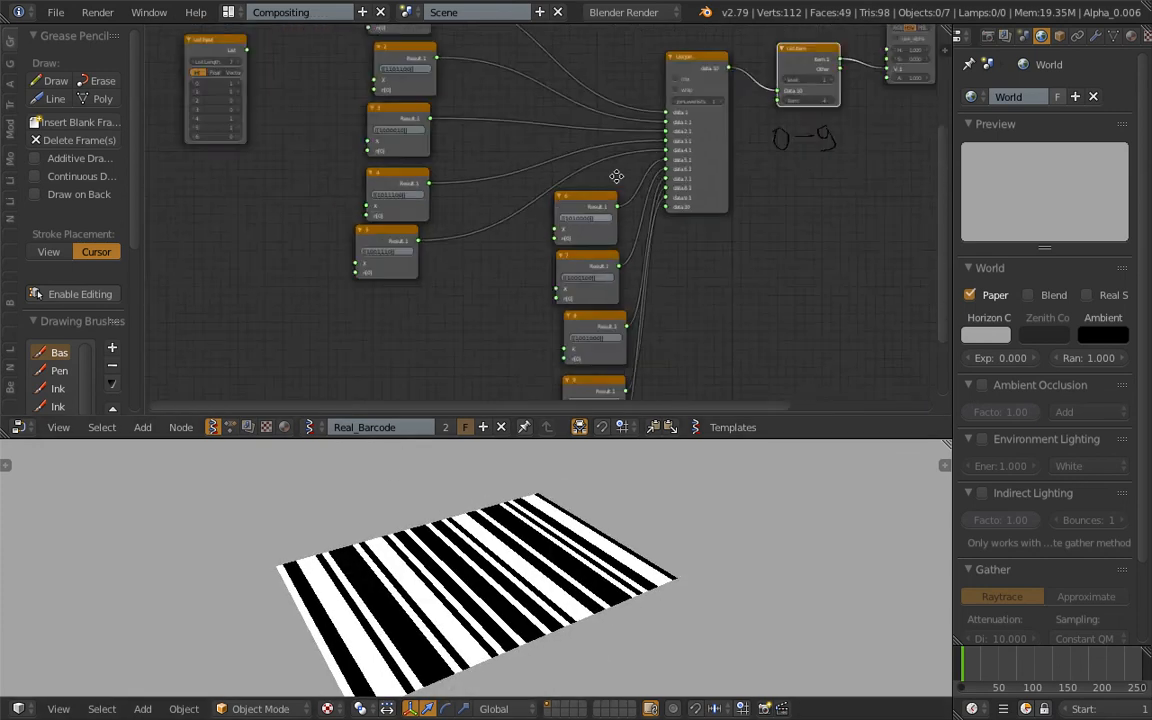
middle_click_drag(558, 227, 458, 306)
scroll(486, 285, "up", 5)
middle_click_drag(630, 160, 432, 314)
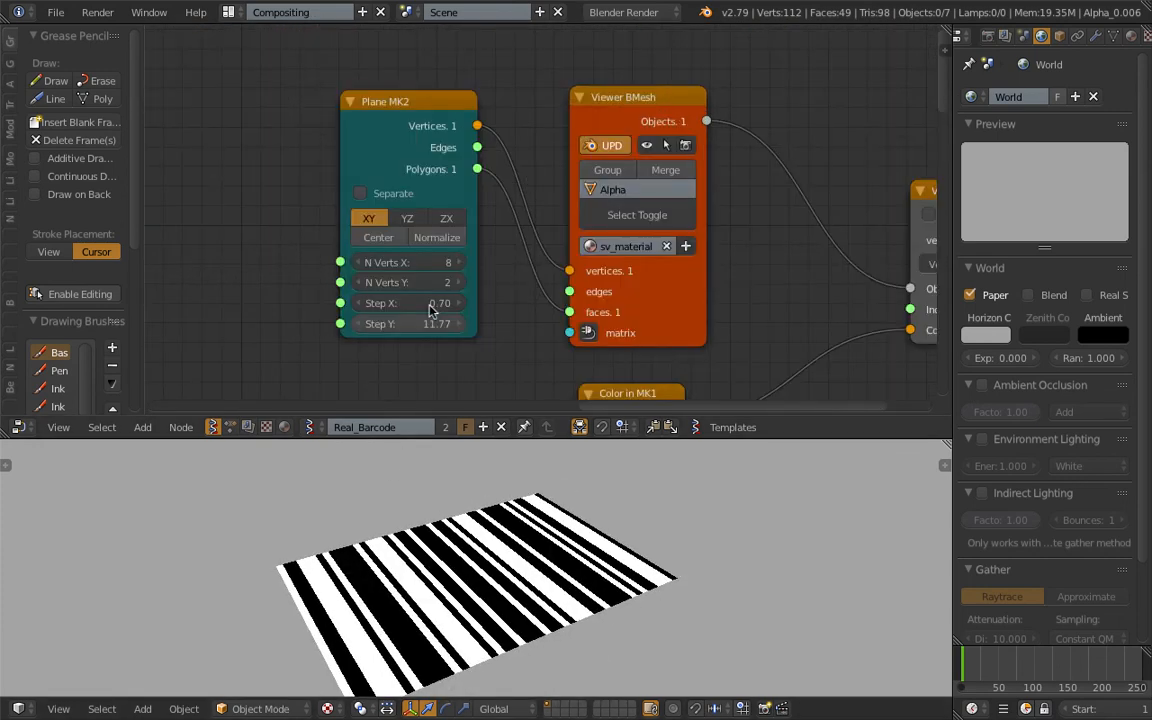
Examine the Plane MK2, Viewer BMesh, Color in MK1 and Vertex color new nodes and the barcode they generate.
middle_click_drag(459, 162, 392, 129)
scroll(392, 135, "down", 2)
mouse_move(375, 107)
left_mouse_down()
mouse_move(366, 91)
mouse_move(391, 99)
left_mouse_up()
left_click_drag(573, 92, 589, 87)
middle_click_drag(666, 272, 525, 257)
left_click_drag(740, 273, 720, 281)
scroll(456, 197, "up", 1)
middle_click_drag(618, 175, 693, 180)
scroll(456, 197, "up", 1)
scroll(612, 172, "down", 2)
middle_click_drag(503, 508, 391, 539)
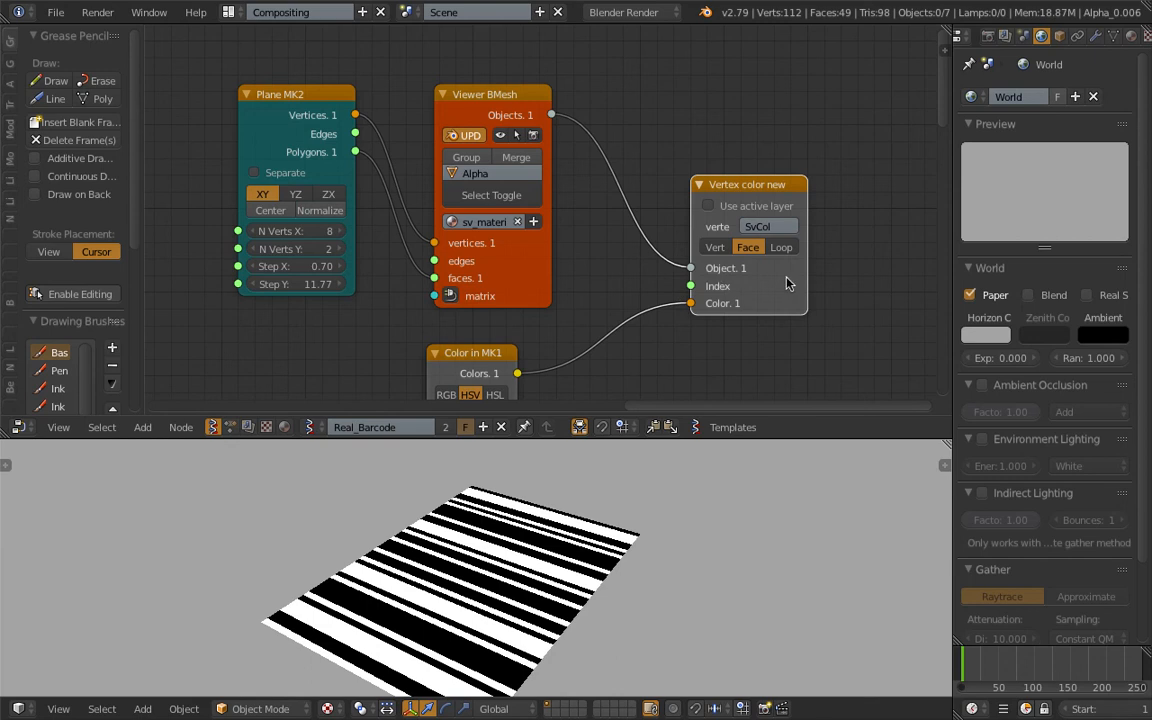
Move the Vertex color new node closer to Viewer BMesh and reposition the Color in MK1 node below them.
left_click_drag(752, 276, 727, 265)
middle_click_drag(476, 540, 502, 575)
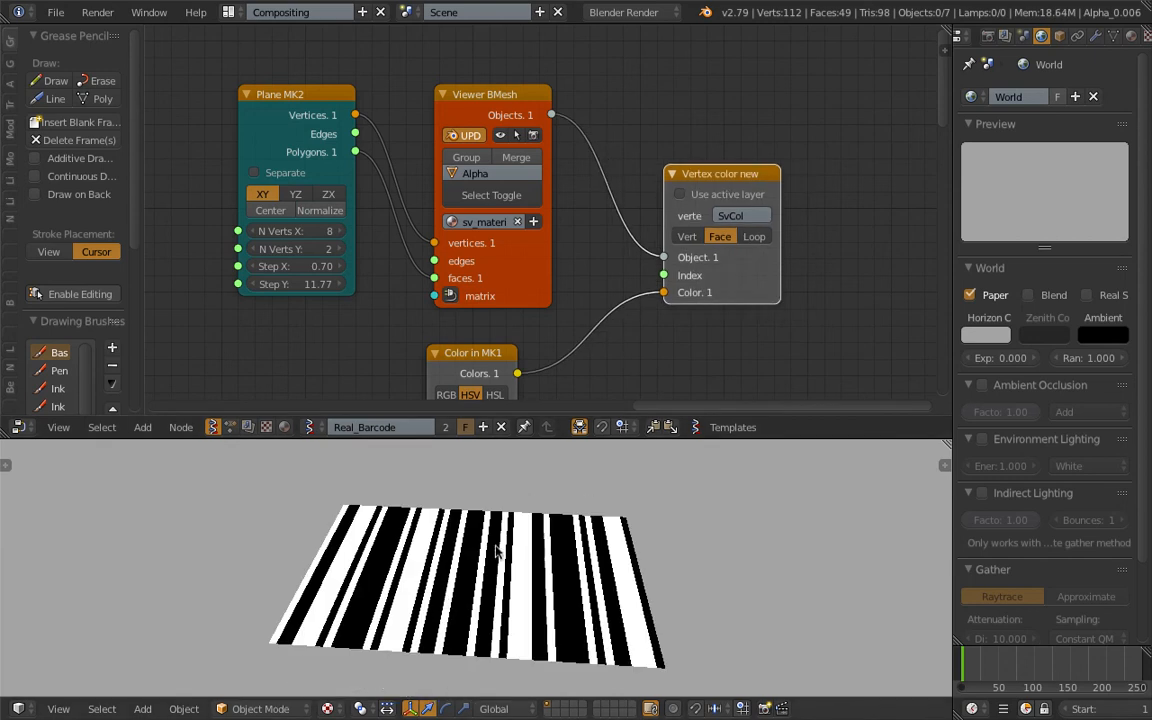
middle_click_drag(474, 326, 502, 200)
left_click_drag(516, 237, 541, 228)
middle_click_drag(541, 228, 514, 251)
scroll(516, 285, "down", 2)
scroll(513, 257, "up", 1)
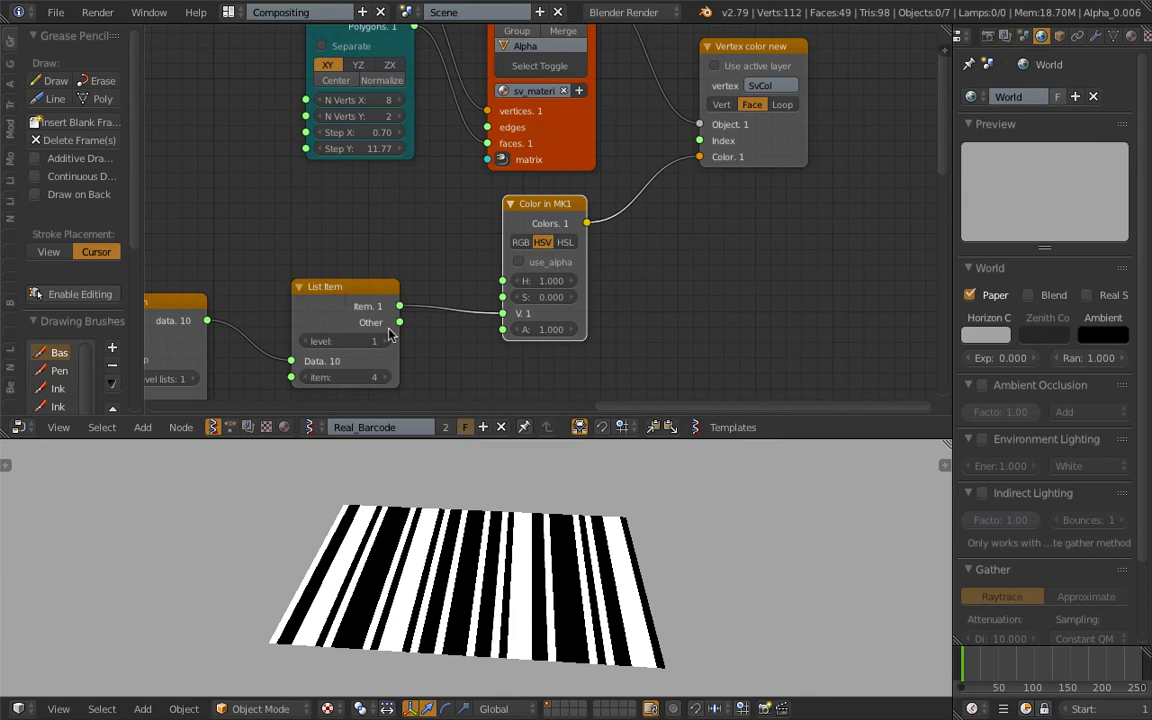
Trace the links from the digit formula nodes through List Join and List Item to the Color in MK1 value input.
left_click_drag(338, 285, 334, 278)
scroll(334, 278, "down", 3)
middle_click_drag(334, 278, 673, 280)
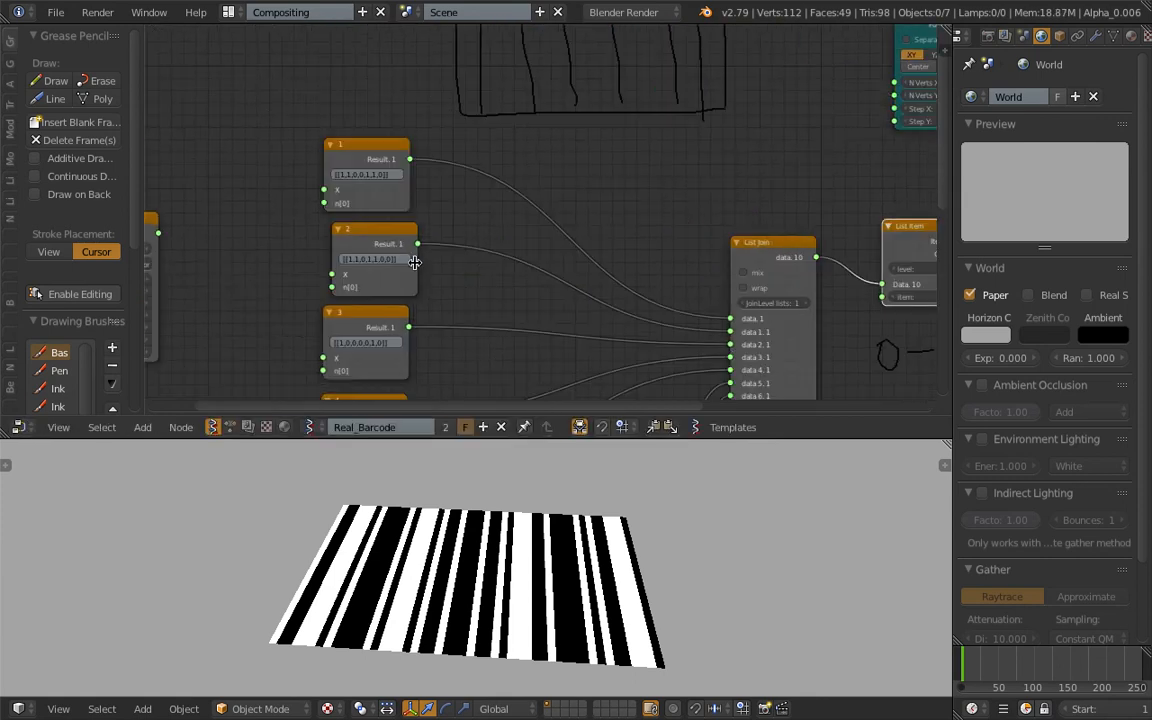
scroll(371, 234, "up", 3)
middle_click_drag(780, 262, 386, 259)
middle_click_drag(615, 270, 477, 310)
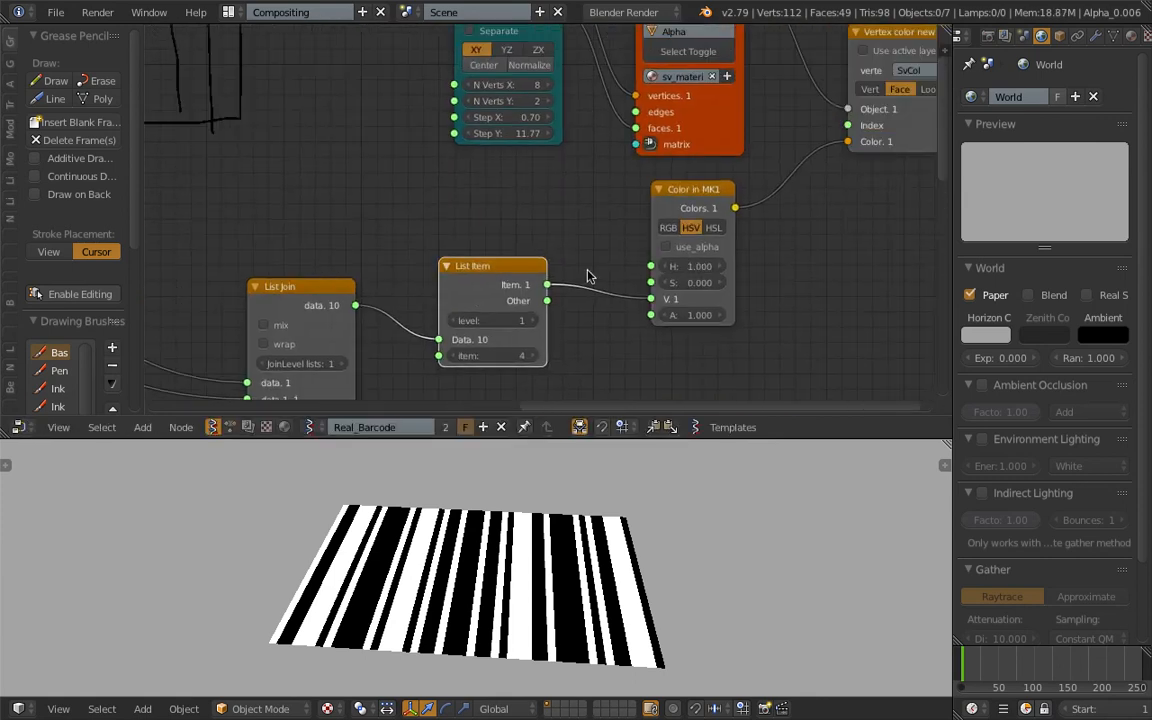
middle_click_drag(510, 546, 514, 551)
middle_click_drag(617, 325, 525, 369)
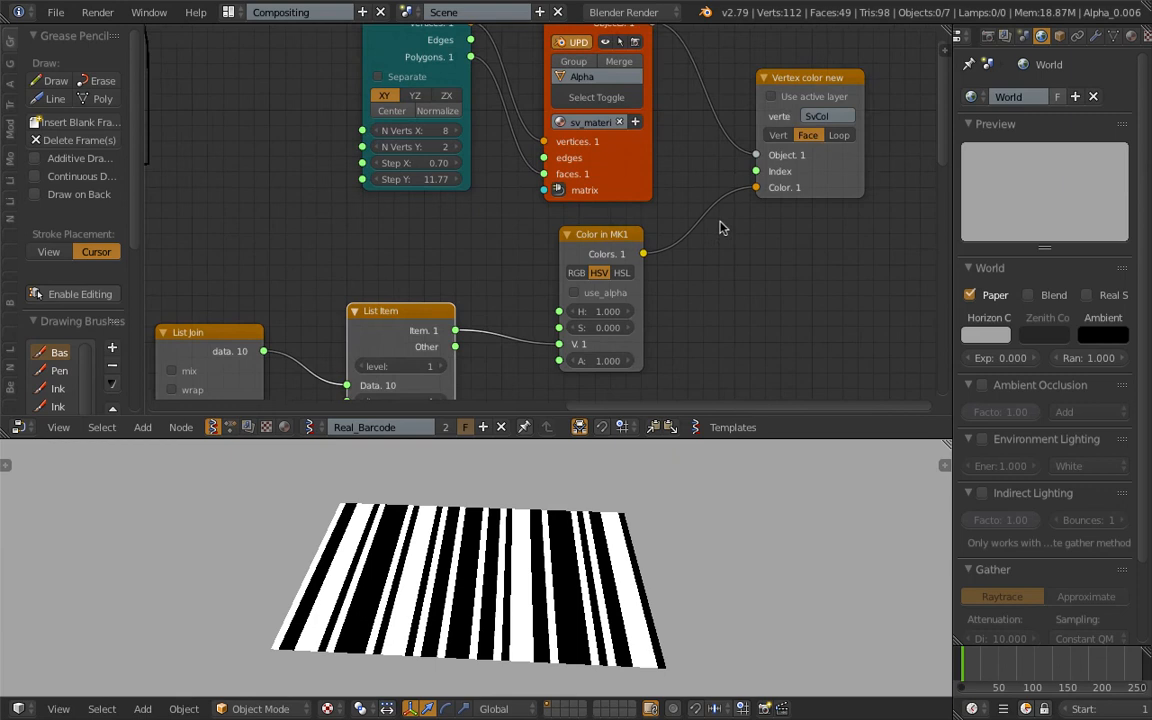
Nudge the Viewer BMesh and Plane MK2 nodes slightly closer together.
middle_click_drag(723, 225, 651, 289)
left_click_drag(511, 66, 528, 60)
left_click_drag(345, 68, 368, 69)
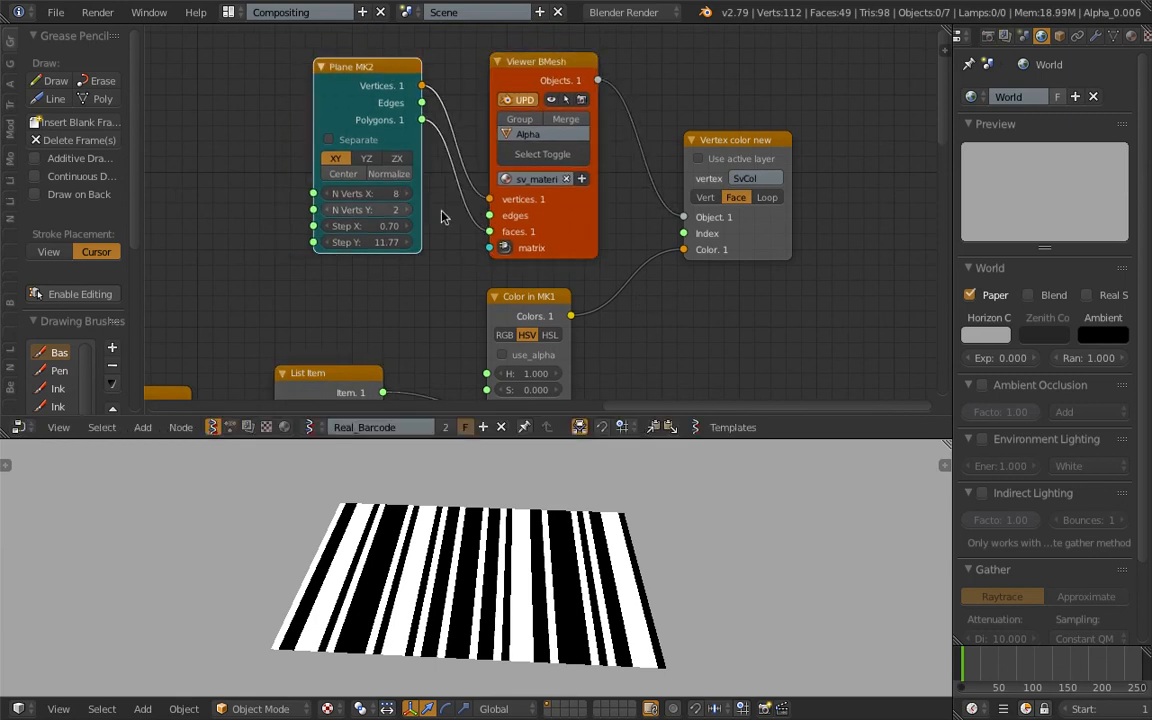
Adjust the Plane MK2 node's Step Y and delete all the barcode objects from the 3D view.
mouse_move(388, 246)
left_mouse_down()
mouse_move(420, 246)
mouse_move(386, 229)
mouse_move(416, 229)
mouse_move(402, 229)
left_mouse_up()
key("a")
key("x")
left_click(551, 477)
Set the Plane MK2 node's Step X to 1.24 and Step Y to 18.10.
left_click_drag(386, 226, 412, 242)
middle_click_drag(378, 476, 354, 492)
scroll(381, 240, "up", 1)
scroll(360, 158, "down", 3)
middle_click_drag(469, 184, 555, 175)
scroll(555, 175, "down", 1)
middle_click_drag(563, 527, 478, 489)
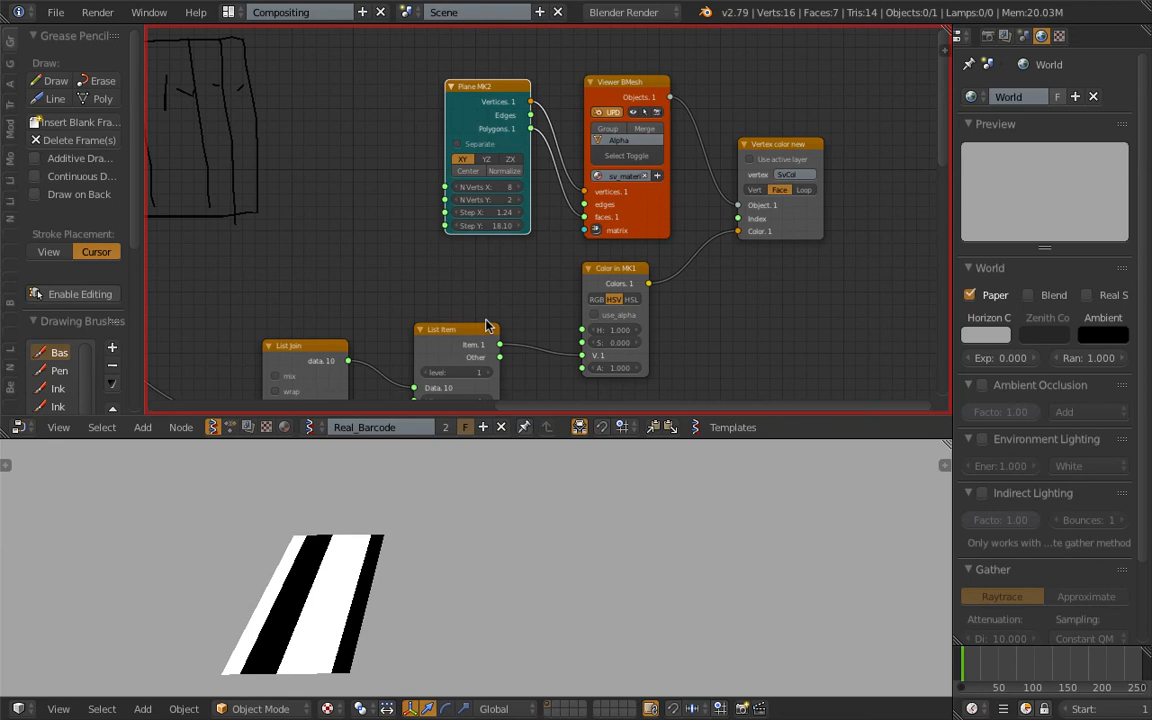
Enlarge the single digit plane by setting Plane MK2's Step X to 5.44 and Step Y to 21.55.
middle_click_drag(470, 560, 429, 597)
scroll(463, 255, "up", 1)
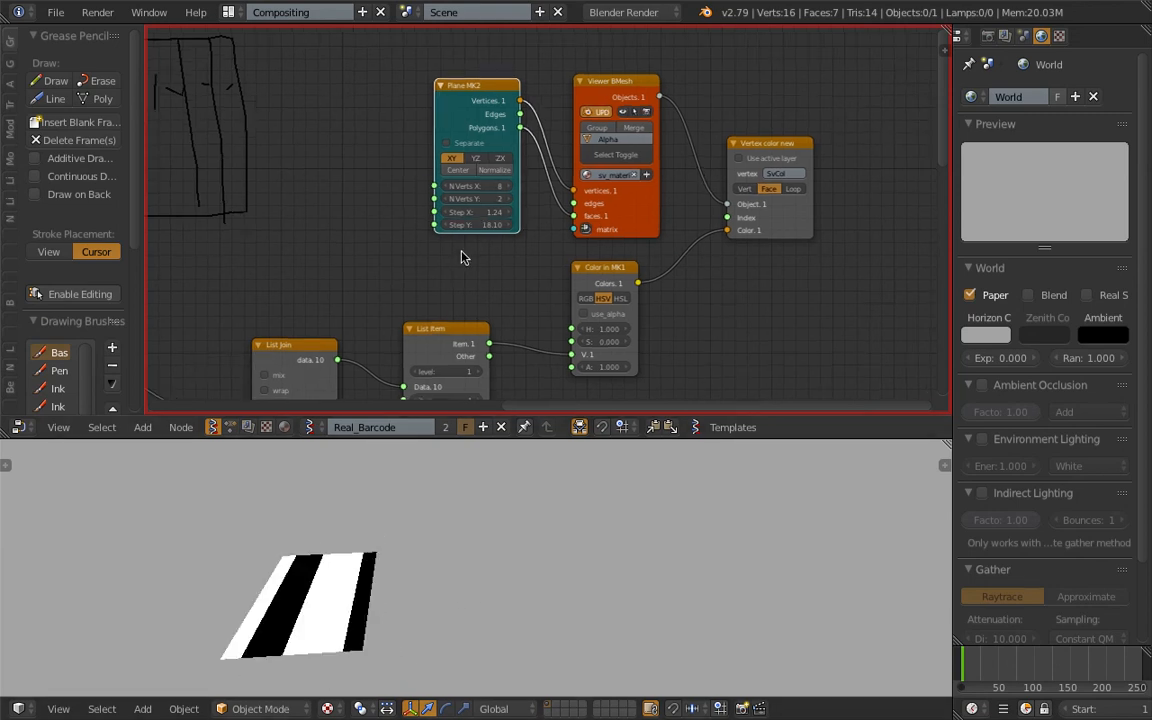
left_click_drag(472, 229, 491, 214)
middle_click_drag(509, 526, 376, 594)
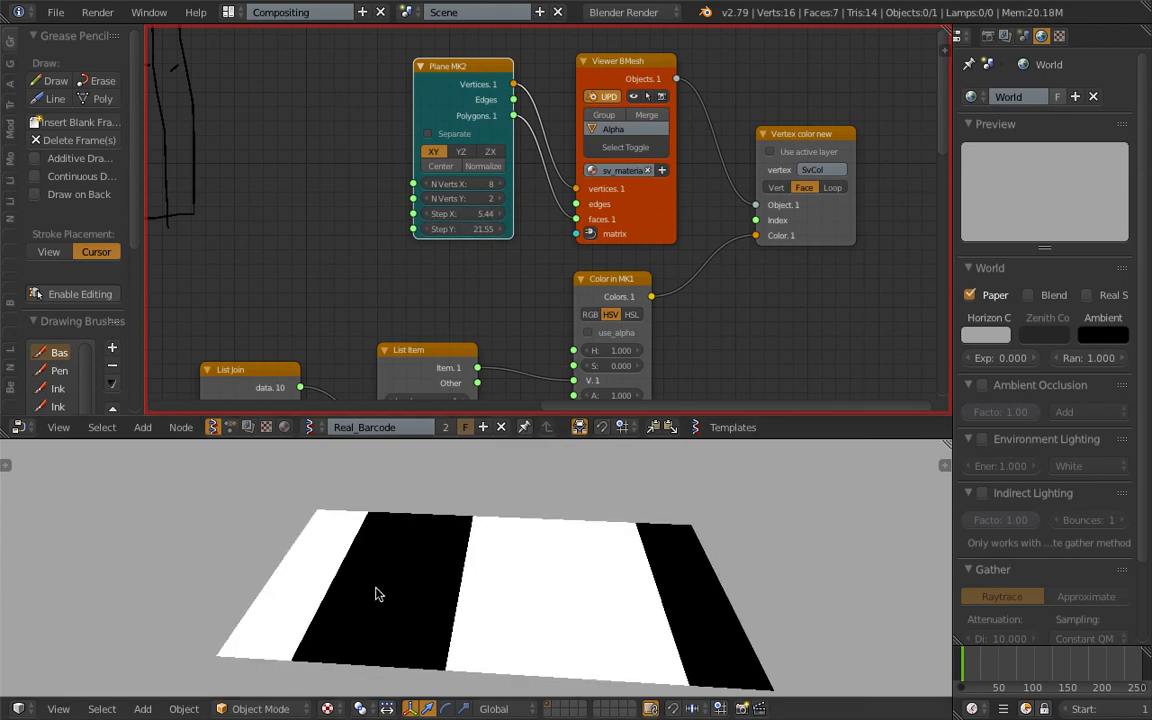